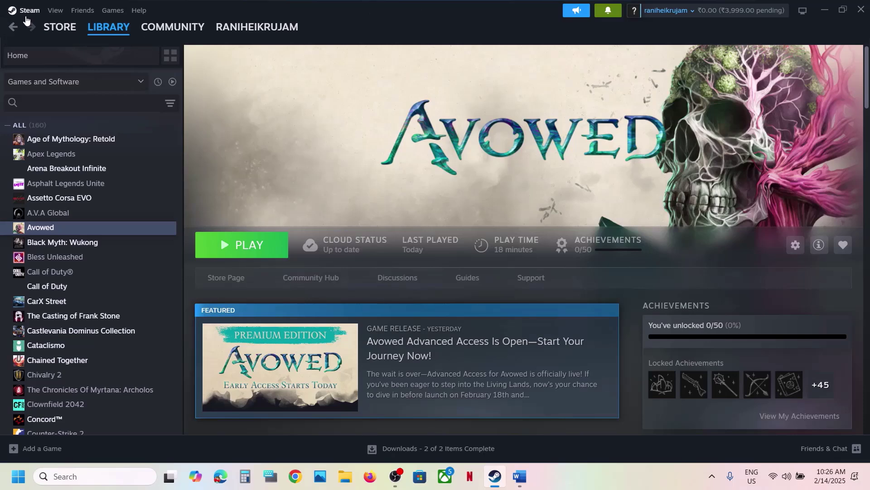
Dismiss the opened Steam options, consult the first step in the Word notes, and return to the Steam library
left_click(25, 11)
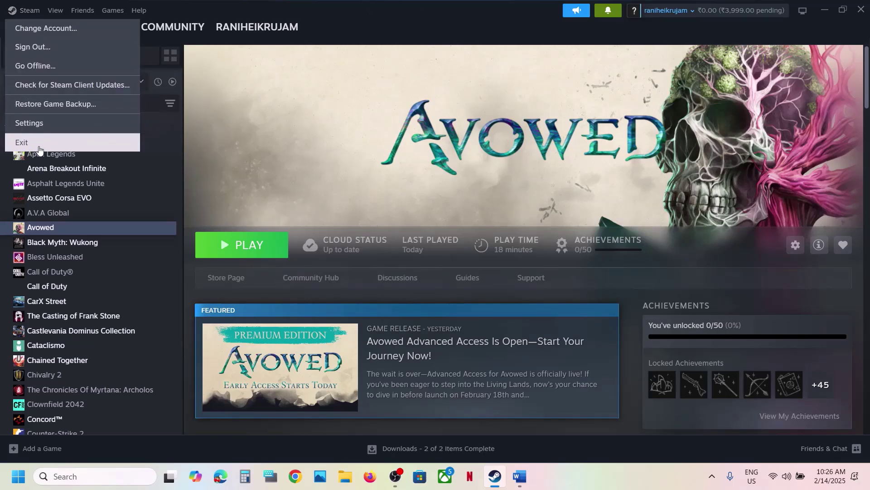
left_click(337, 157)
left_click(520, 476)
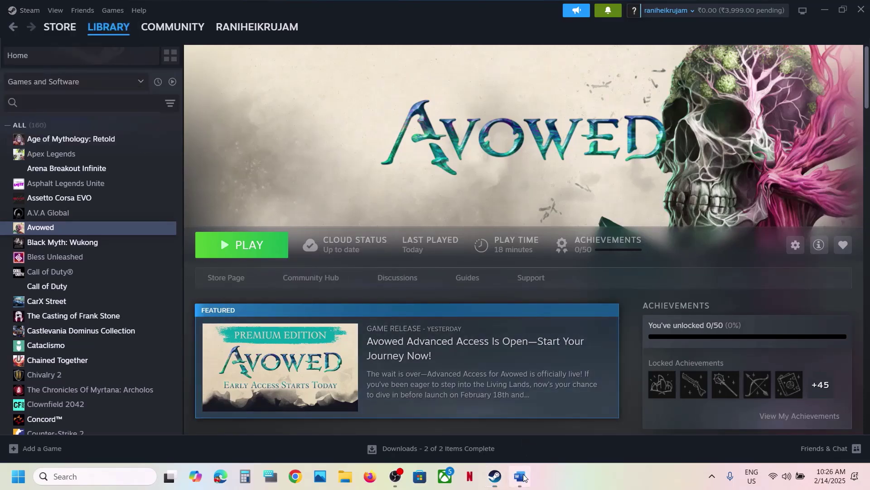
left_click_drag(344, 209, 560, 210)
left_click(507, 41)
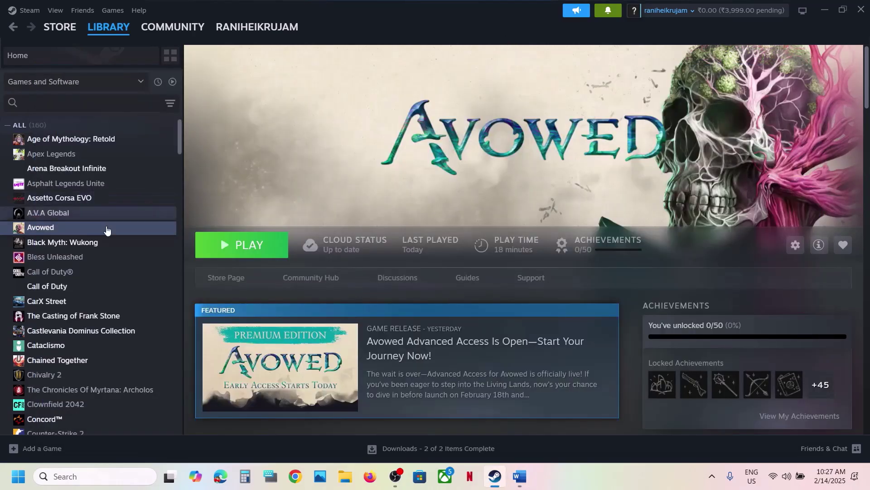
Set Avowed's launch option to -dx11 in its properties and close them
right_click(87, 234)
left_click(118, 317)
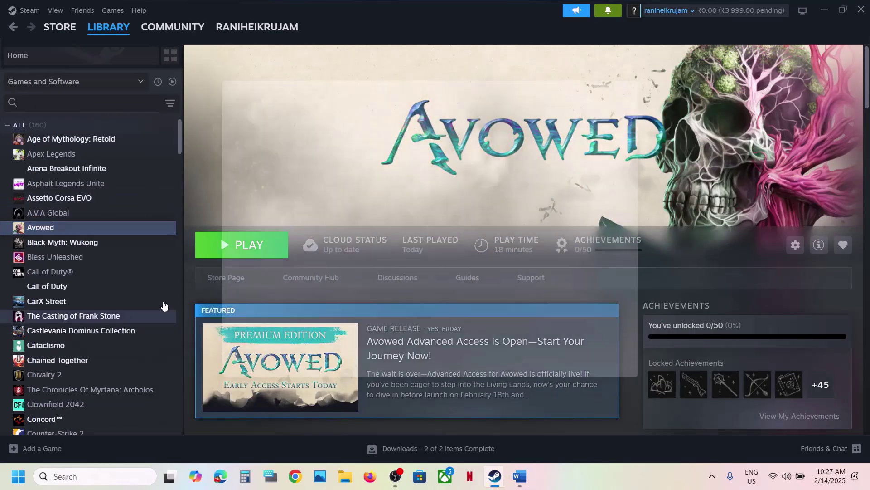
left_click(357, 312)
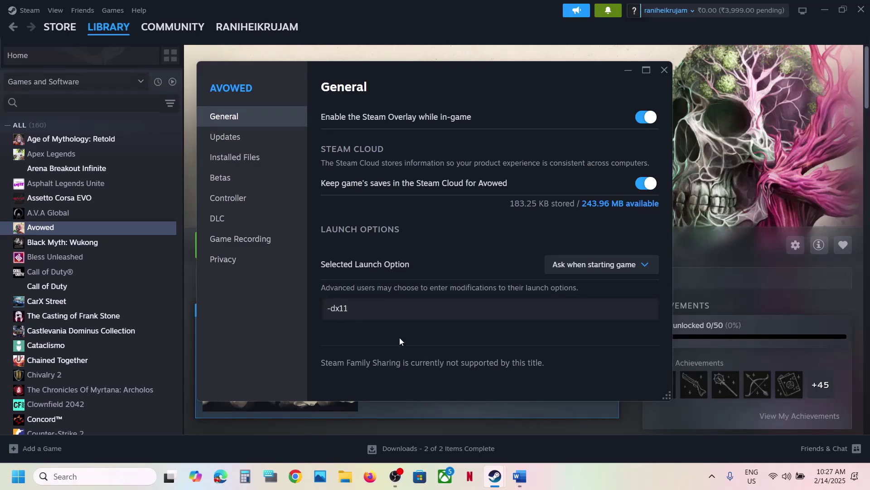
left_click(664, 70)
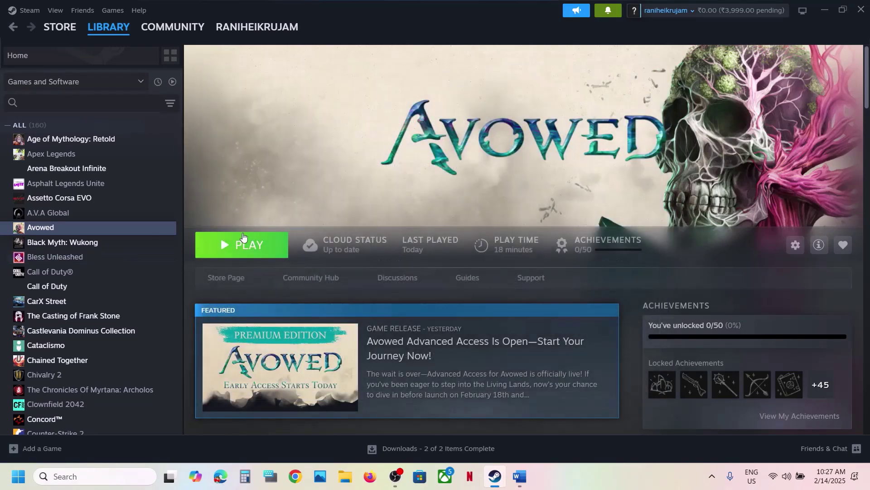
Reopen Avowed's properties and replace the launch option with -d3d11
right_click(91, 227)
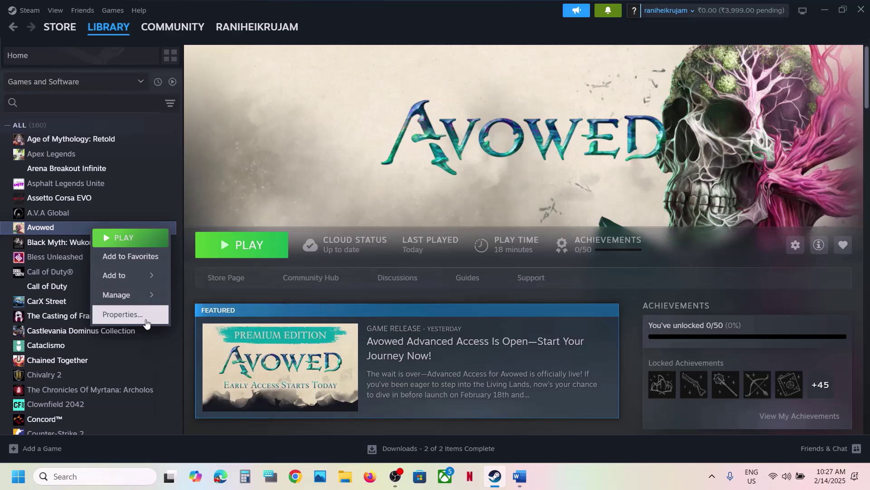
left_click(123, 313)
left_click_drag(366, 304, 284, 317)
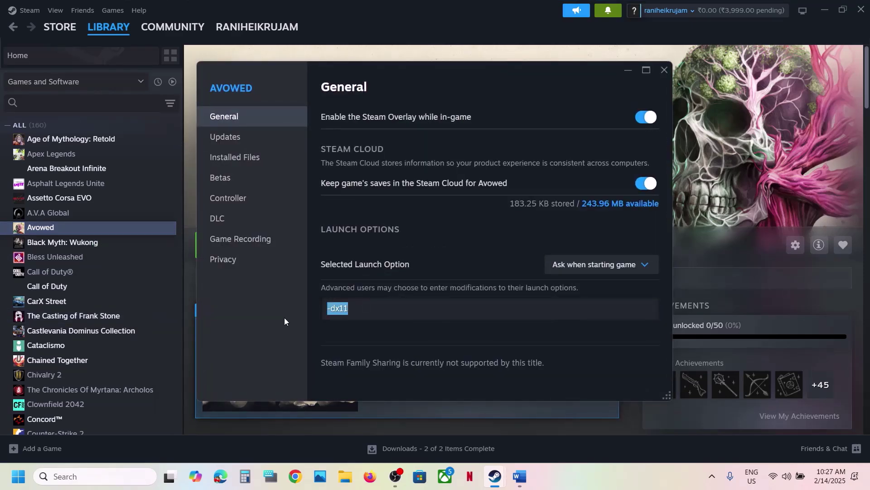
key("BackSpace")
type("-d3d11")
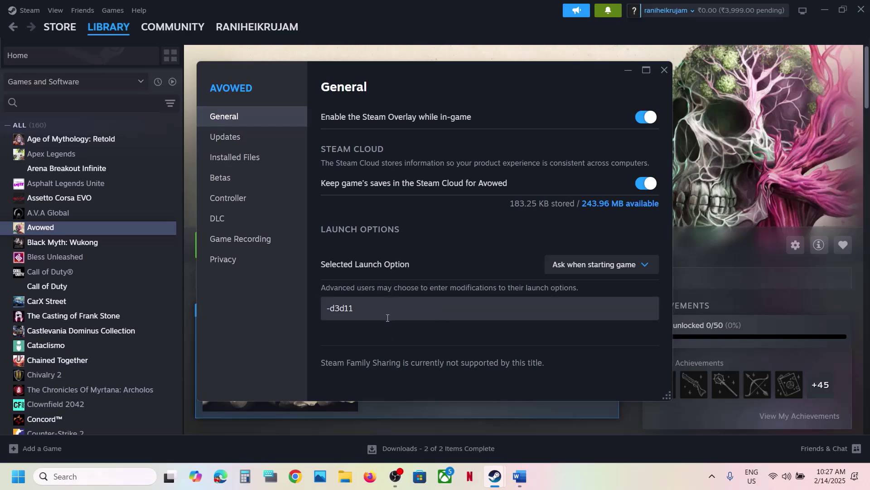
Try -dx12 as Avowed's launch option, clear the launch options completely, and close the properties
left_click_drag(373, 307, 301, 317)
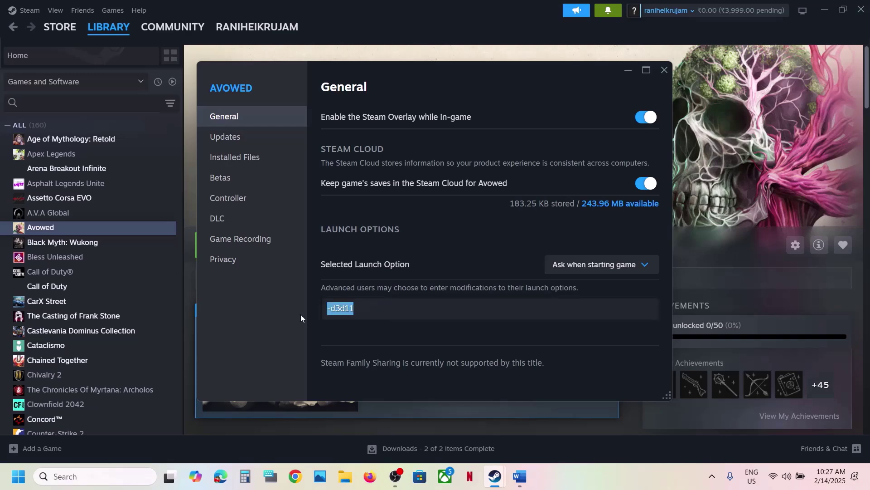
type("-dx12")
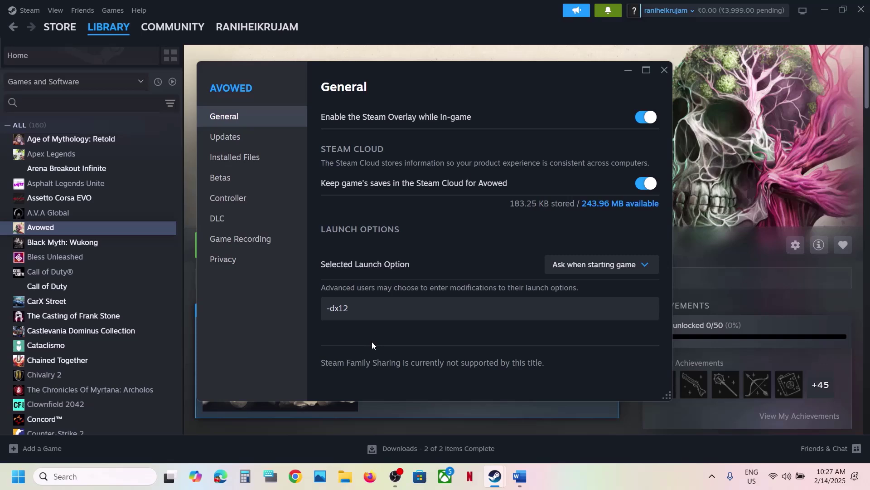
left_click_drag(379, 307, 307, 319)
key("BackSpace")
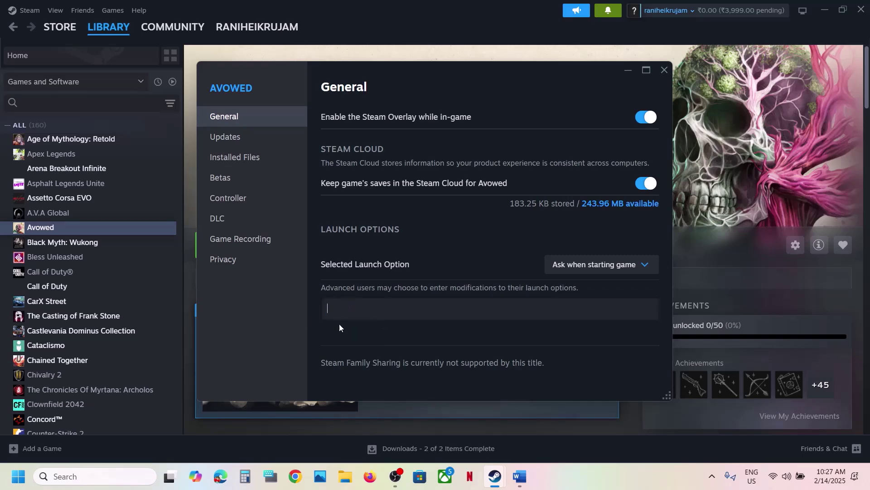
left_click(665, 67)
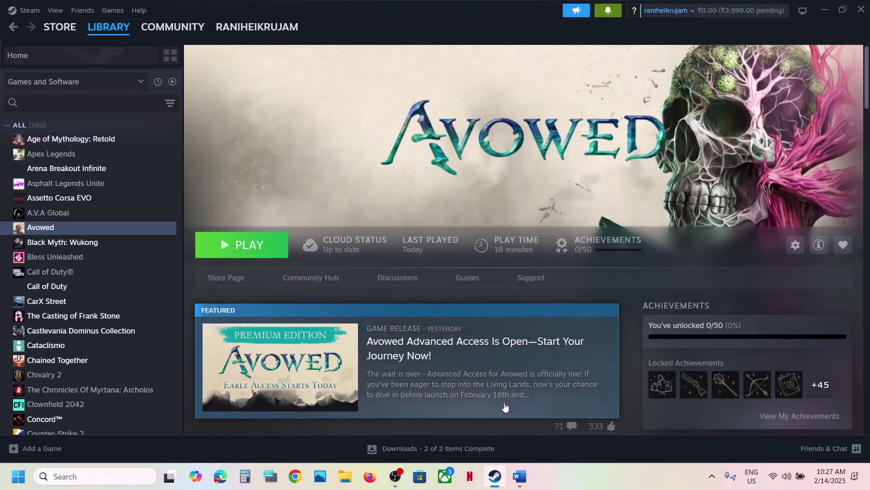
Switch to the Word notes and review Step 2 on clean graphics driver installation, highlighting its heading and download links
left_click(520, 480)
scroll(333, 277, "down", 3)
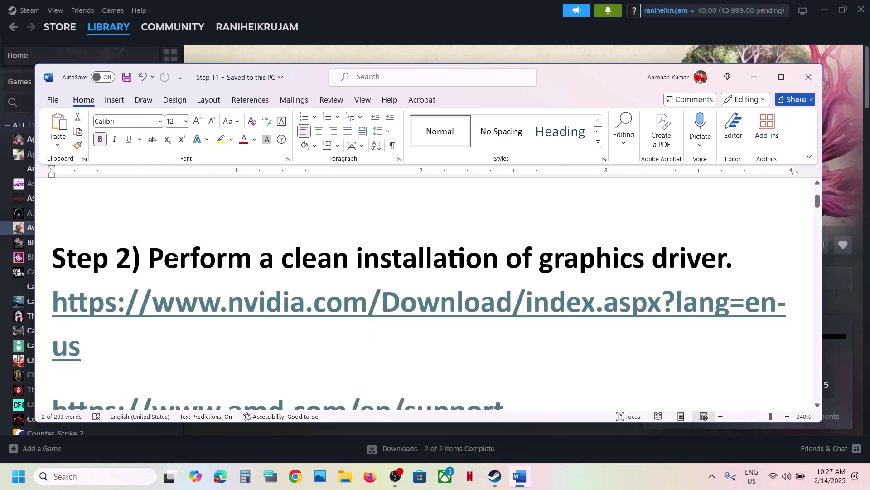
left_click_drag(175, 261, 725, 261)
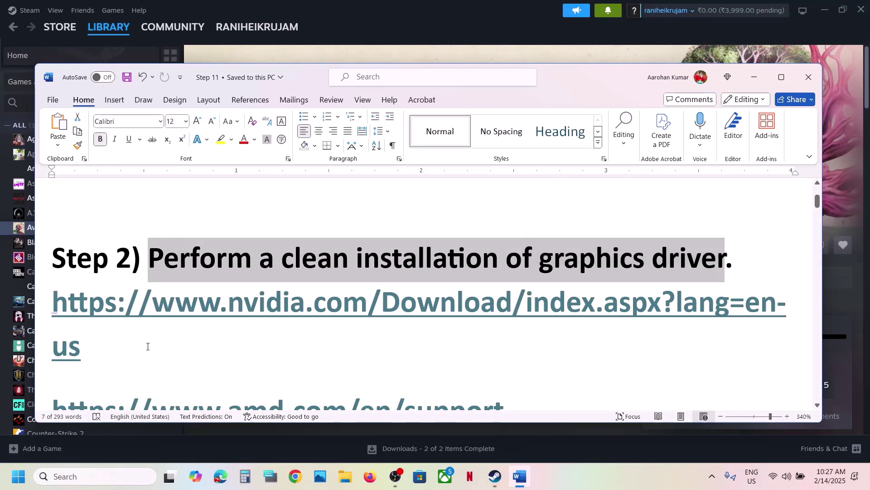
left_click_drag(147, 346, 69, 313)
scroll(70, 314, "down", 1)
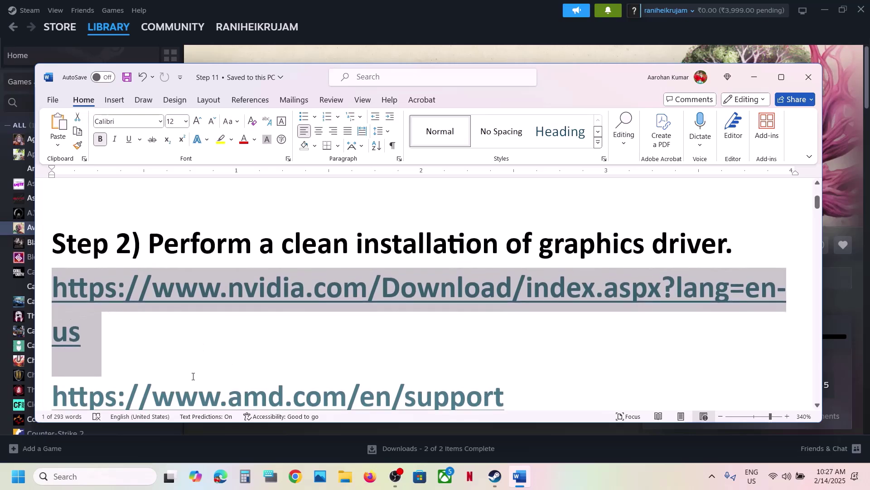
left_click_drag(193, 376, 428, 382)
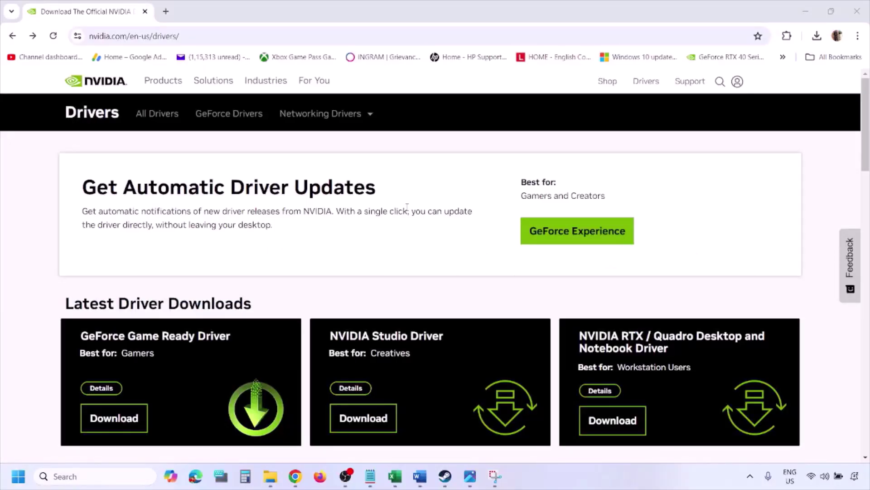
On NVIDIA's drivers page, choose Windows 11 for the GeForce RTX 3050 Laptop GPU and search for matching drivers
scroll(204, 278, "down", 8)
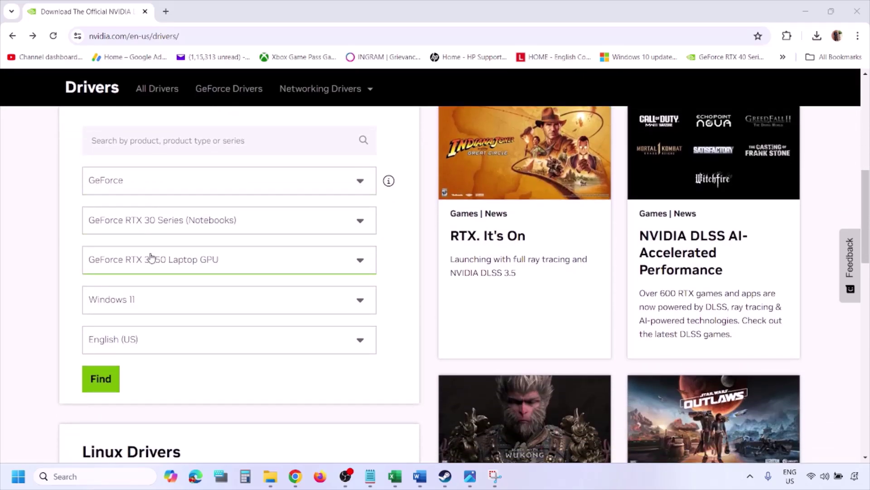
left_click(143, 302)
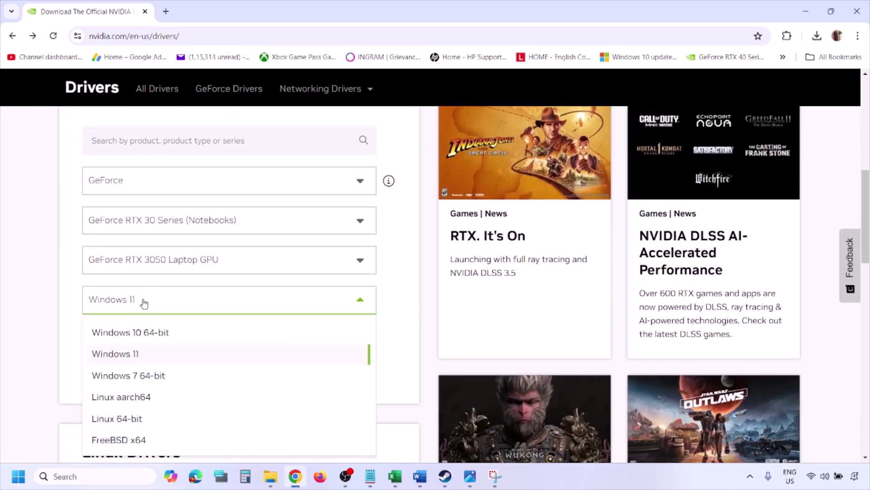
left_click(127, 356)
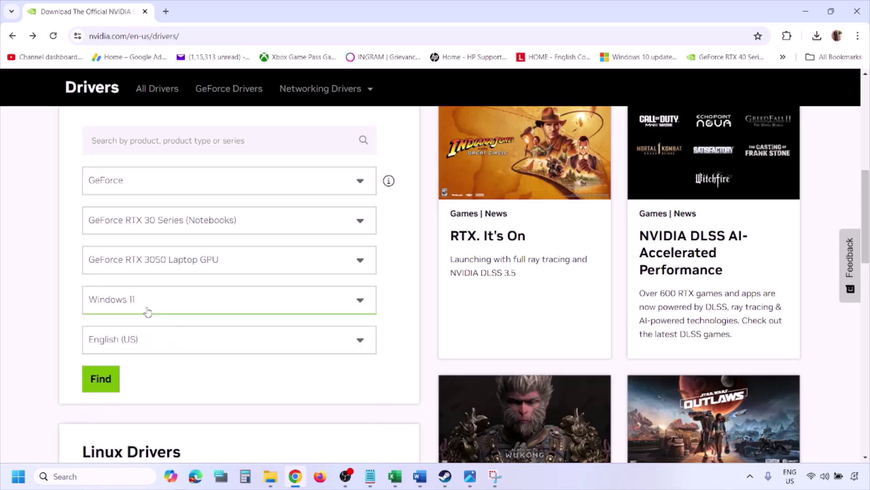
left_click(100, 379)
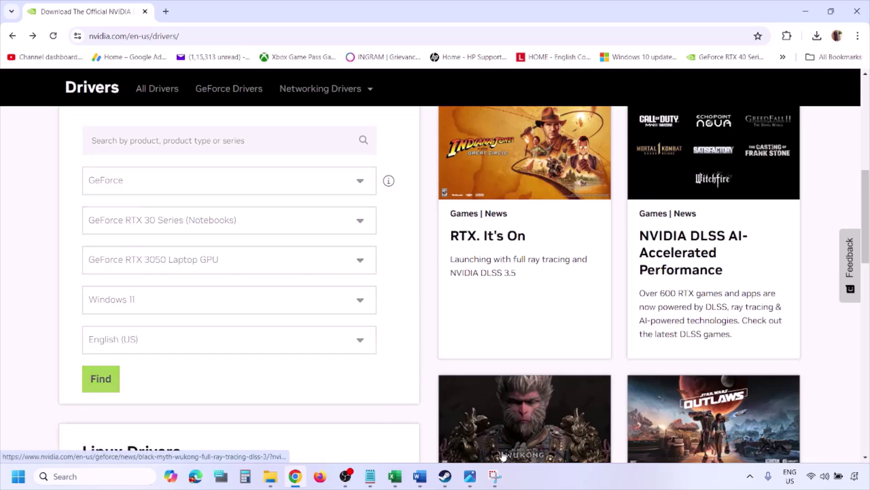
Switch to Photos and view the NVIDIA driver download and clean installation screenshots from 1.png through 5.png
left_click(471, 482)
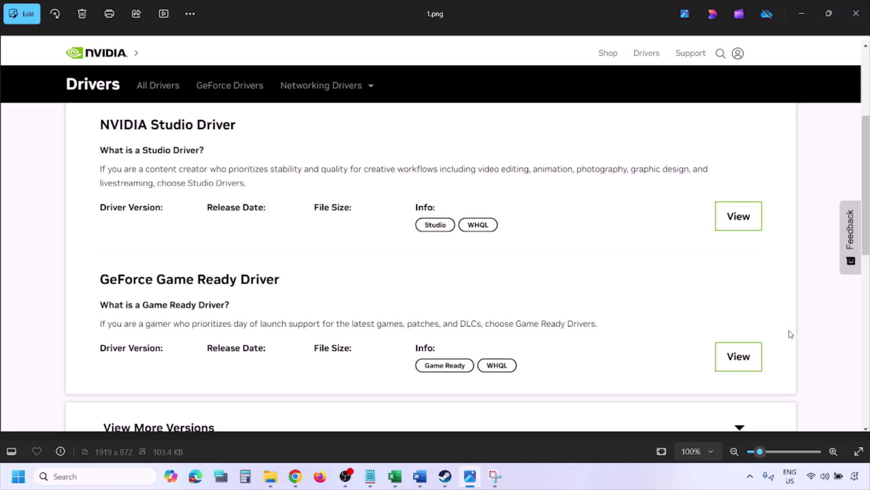
key("Right")
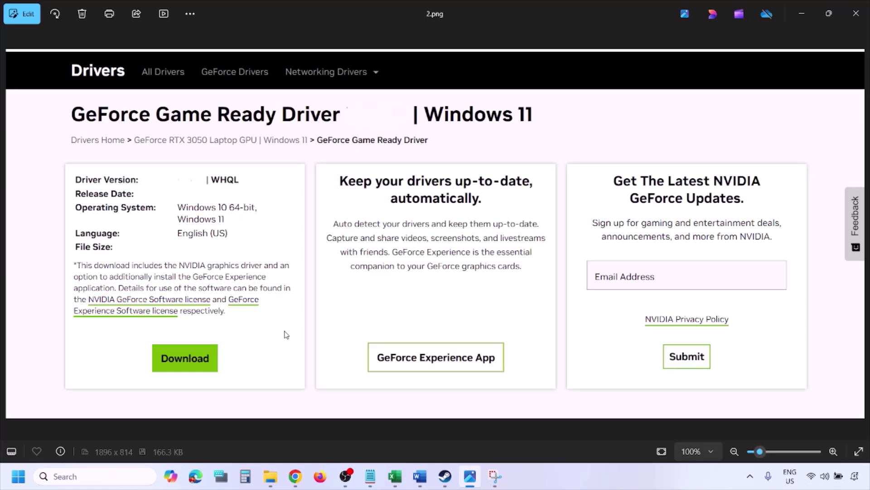
key("Right")
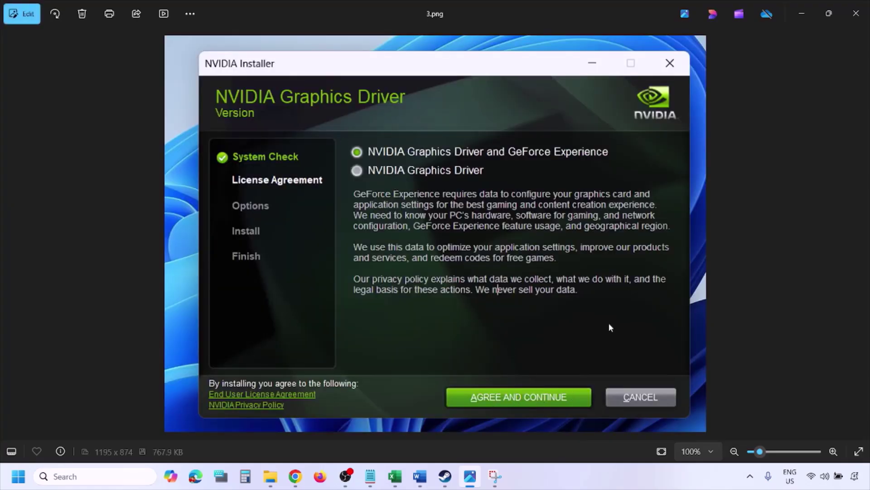
key("Right")
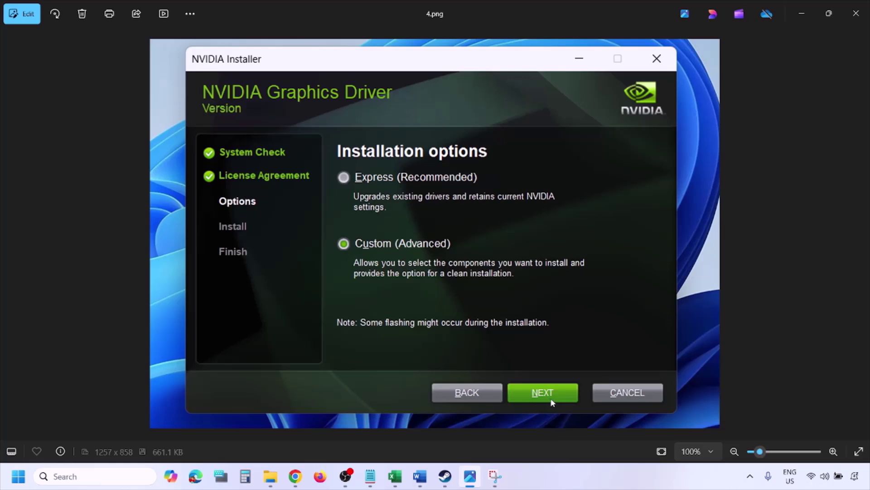
key("Right")
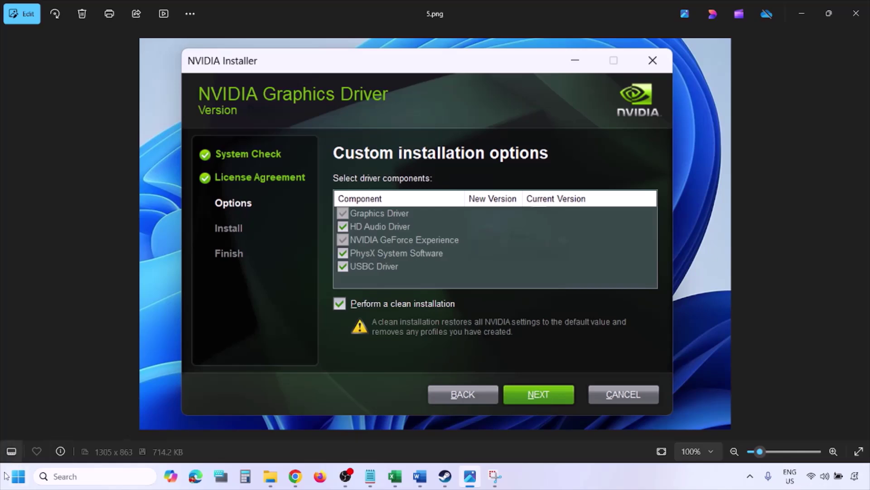
Bring up the computer's power options and leave them without restarting
left_click(19, 476)
left_click(330, 437)
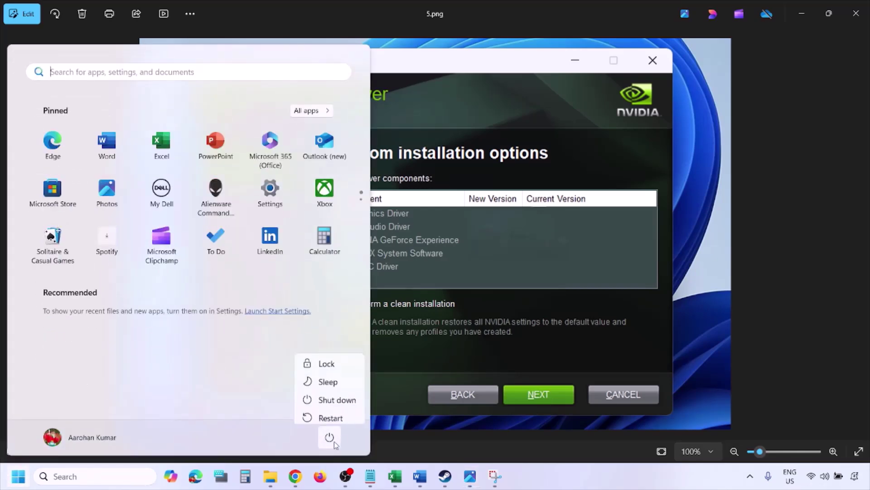
left_click(594, 485)
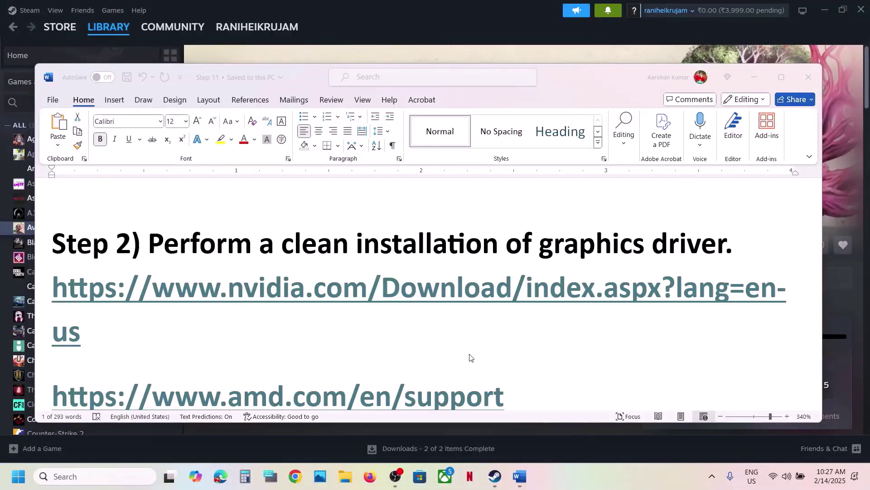
Examine the AMD support link in the Word notes, highlighting its address, and continue to the Step 3 heading
scroll(471, 357, "down", 3)
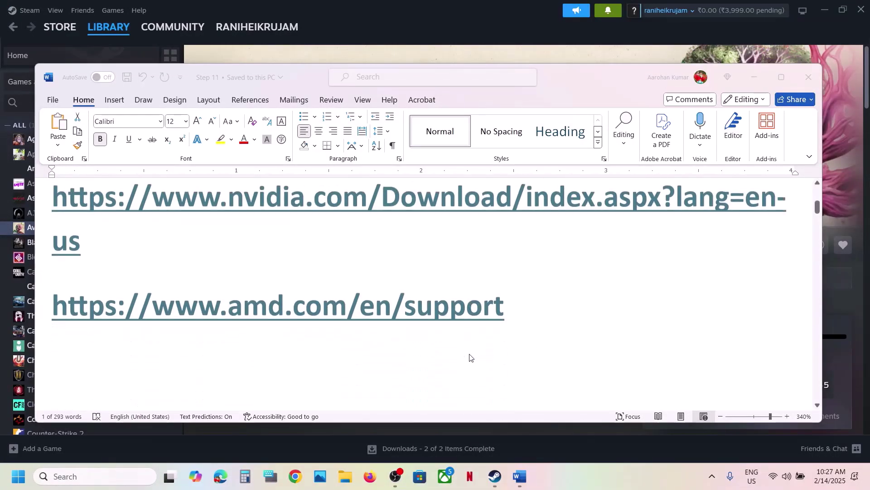
triple_click(183, 309)
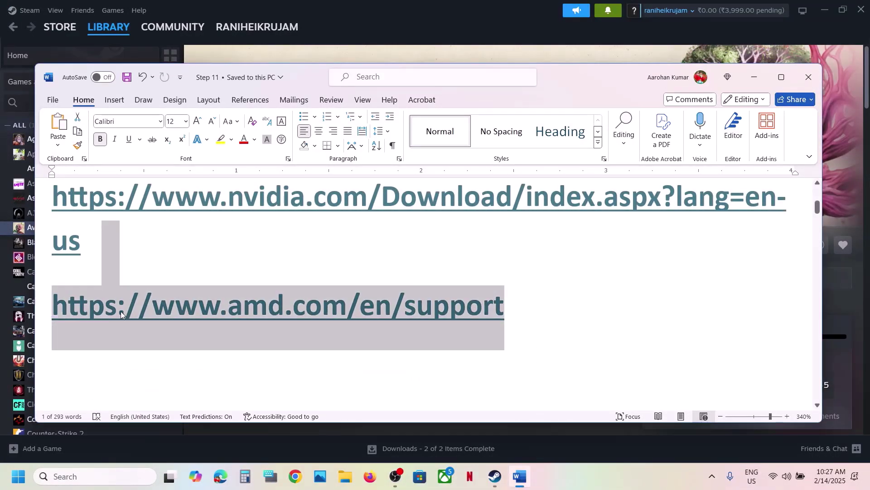
left_click(176, 308)
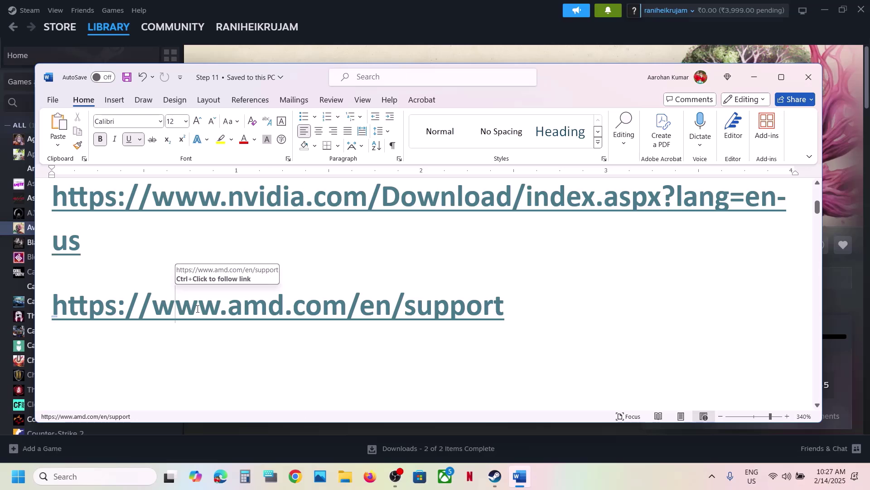
left_click_drag(197, 310, 490, 317)
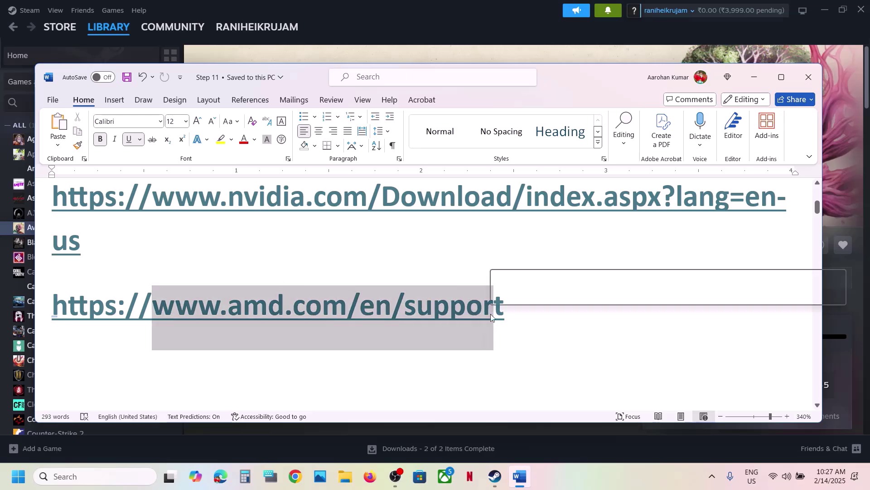
left_click(433, 306)
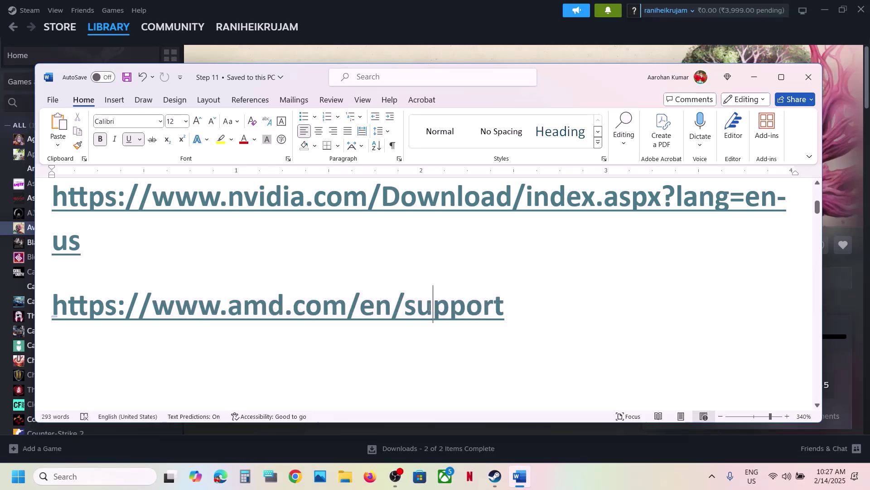
triple_click(538, 303)
left_click(393, 301)
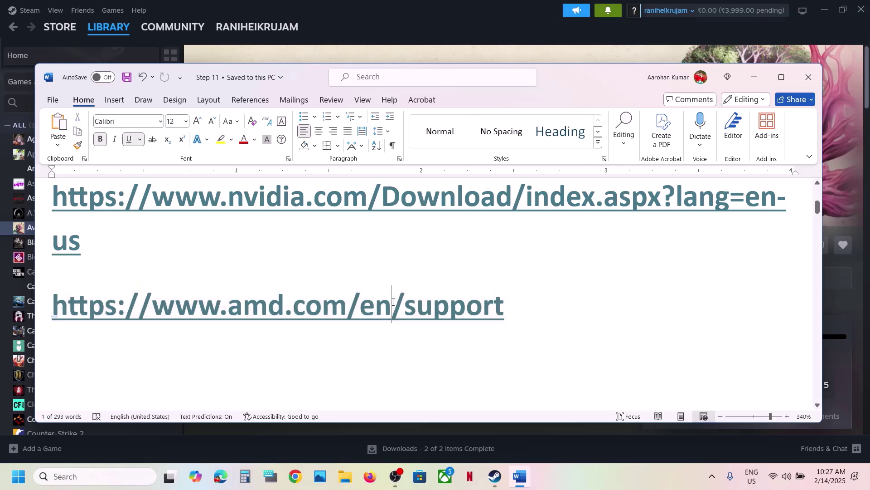
scroll(393, 301, "down", 3)
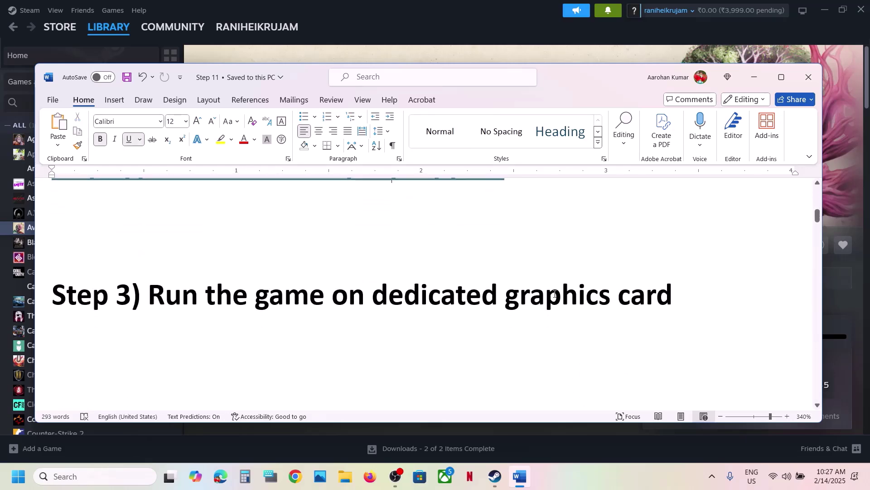
Highlight "graphics" in the Step 3 heading, search Windows for "graphics" and open the Graphics settings page
double_click(555, 294)
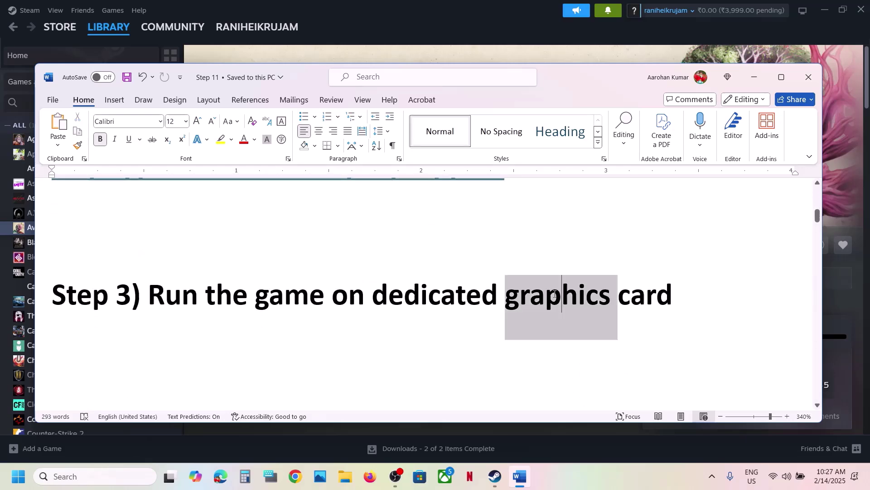
left_click(100, 476)
type("graphics")
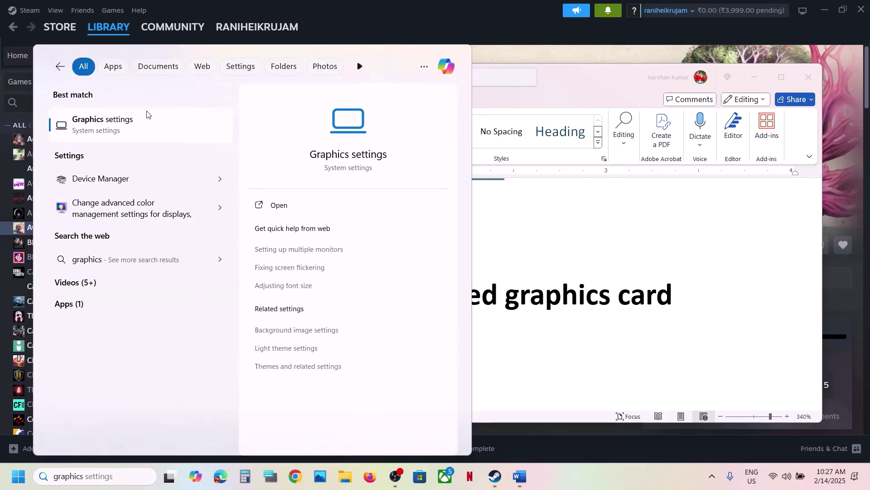
left_click(146, 115)
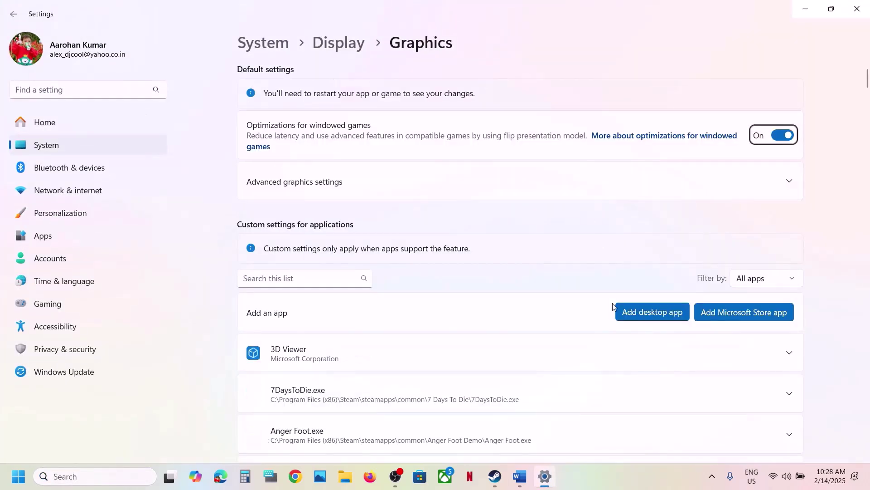
Add the Avowed application from Steam\steamapps\common\Avowed as a desktop app with custom graphics settings
left_click(634, 312)
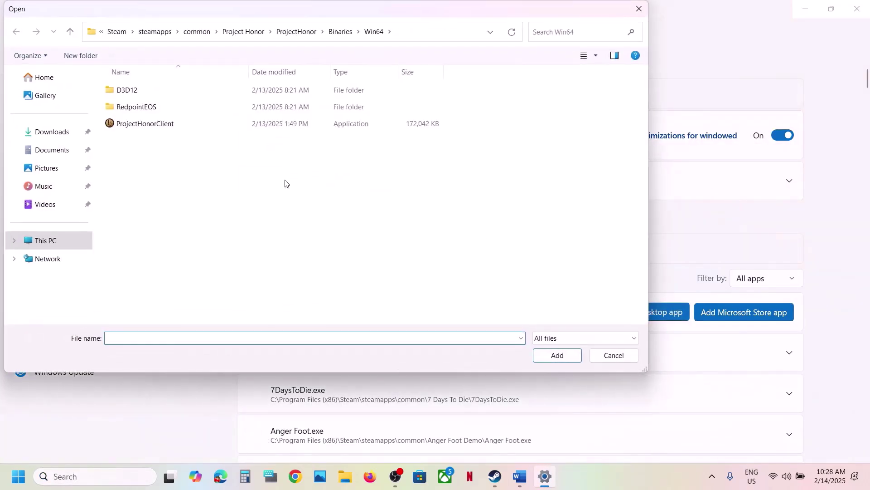
left_click(200, 32)
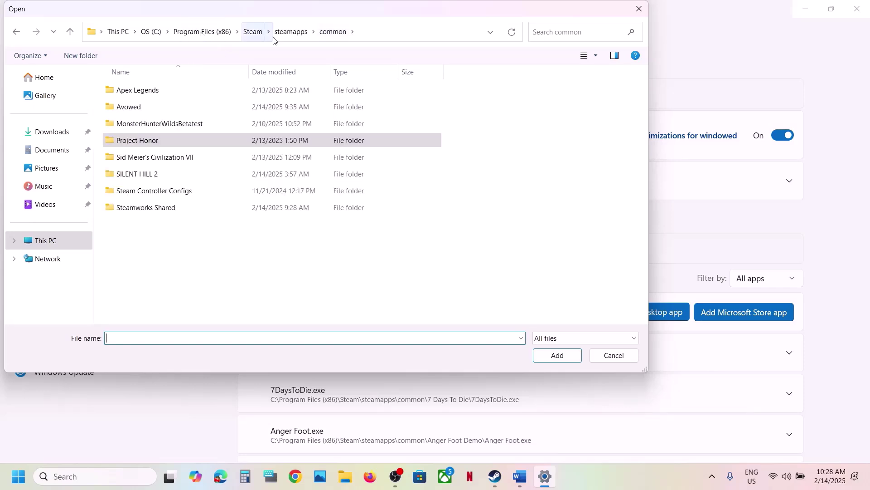
left_click(386, 32)
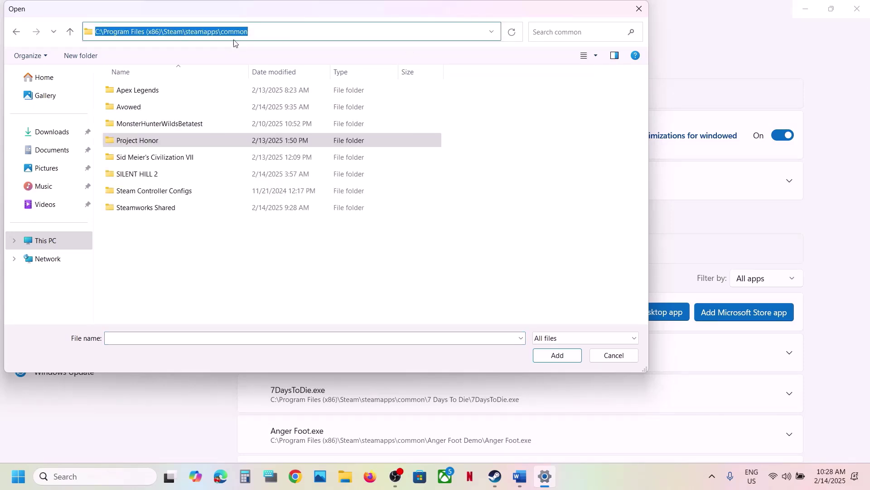
left_click(146, 108)
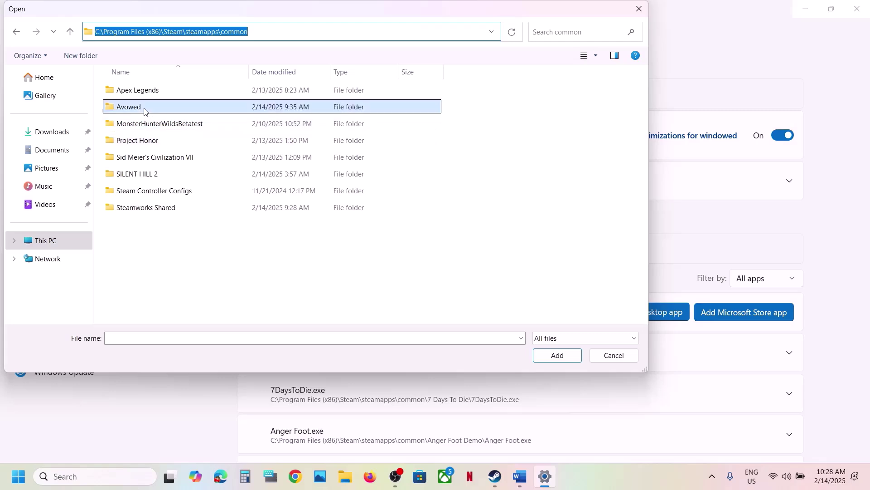
double_click(155, 111)
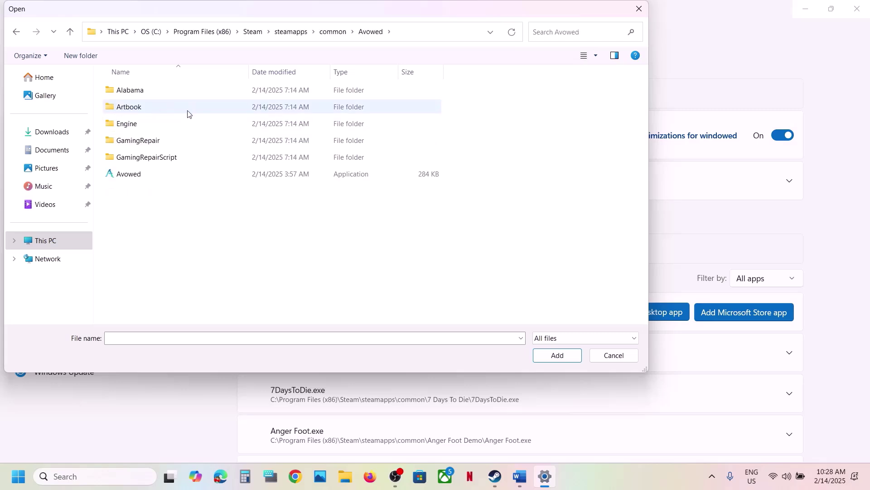
left_click(141, 174)
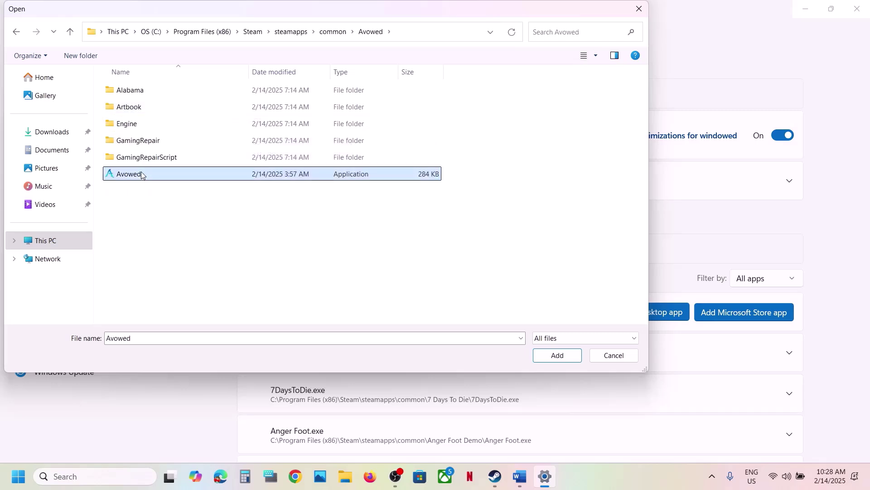
left_click(563, 358)
Set the GPU preference of the Avowed.exe entry to High Performance (NVIDIA GeForce RTX 3050 Laptop GPU)
scroll(452, 365, "down", 5)
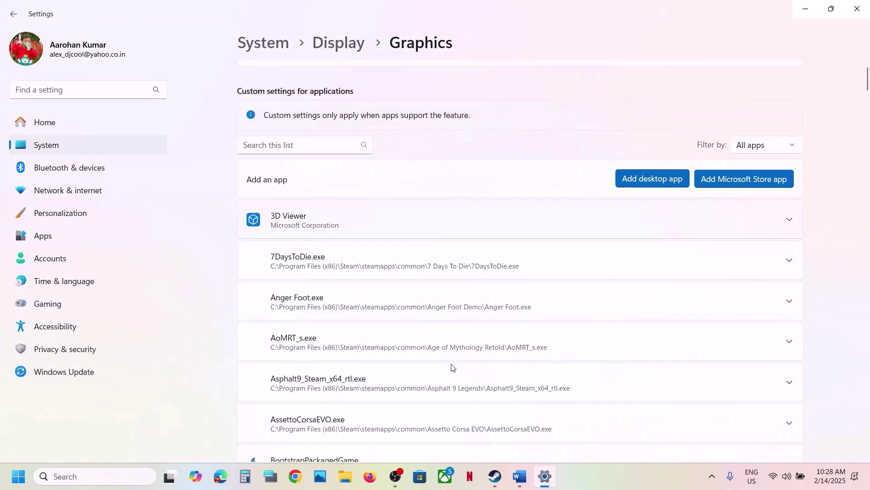
left_click(444, 353)
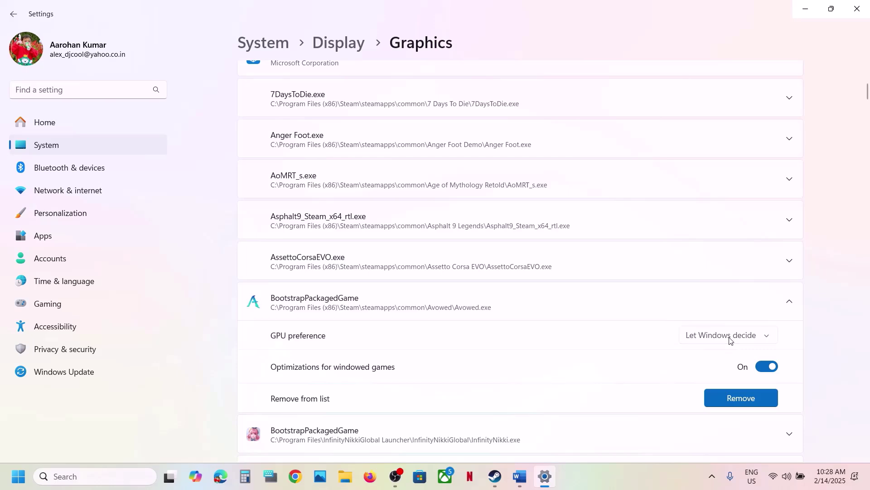
left_click(732, 338)
left_click(706, 377)
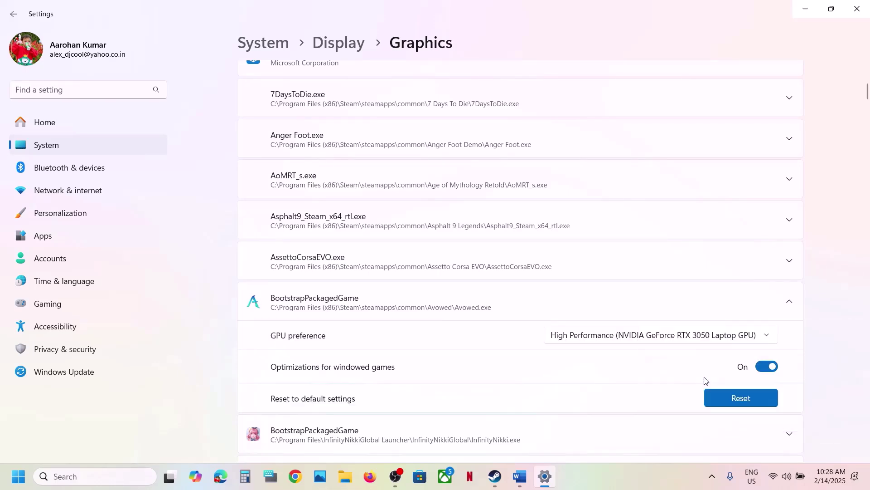
Add Avowed-Win64-Shipping from Avowed\Alabama\Binaries\Win64 as another desktop app with custom graphics settings
scroll(477, 278, "up", 7)
scroll(641, 311, "down", 1)
left_click(641, 312)
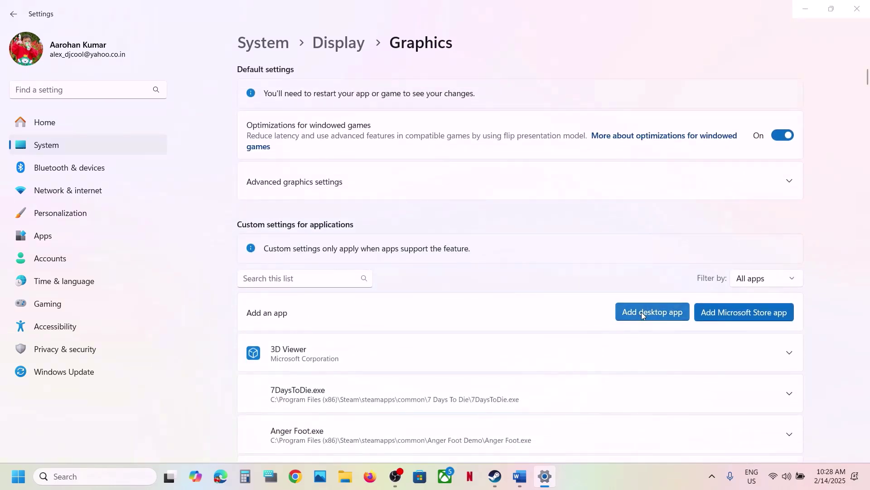
left_click(142, 93)
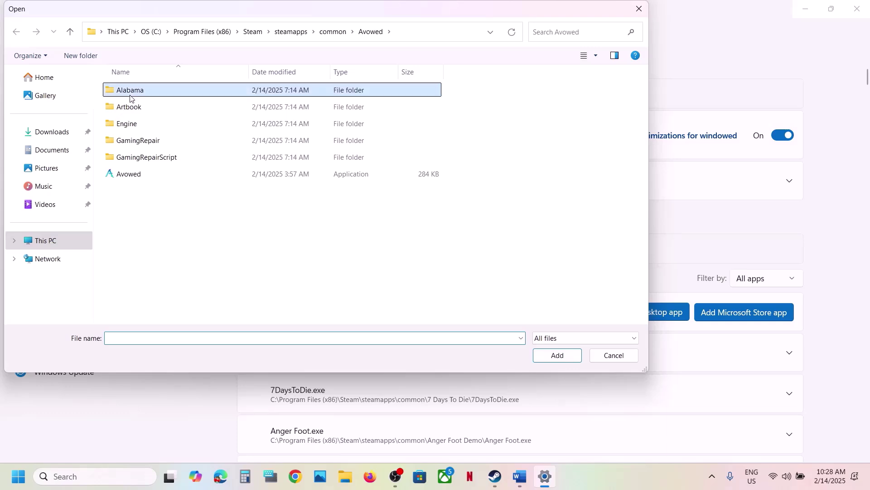
double_click(143, 96)
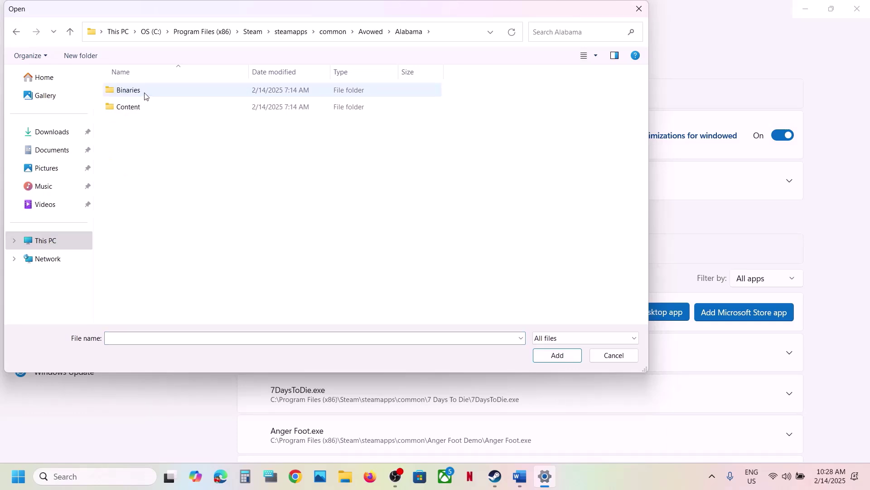
double_click(145, 96)
double_click(146, 95)
left_click(174, 113)
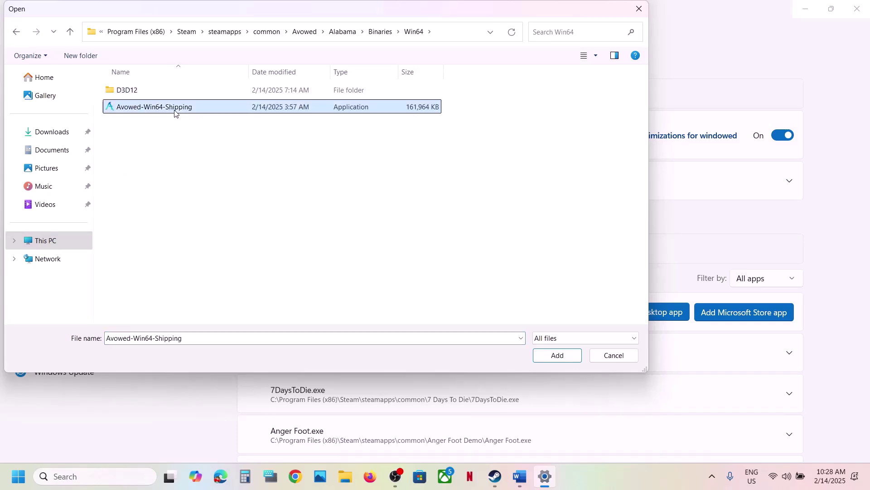
left_click(559, 357)
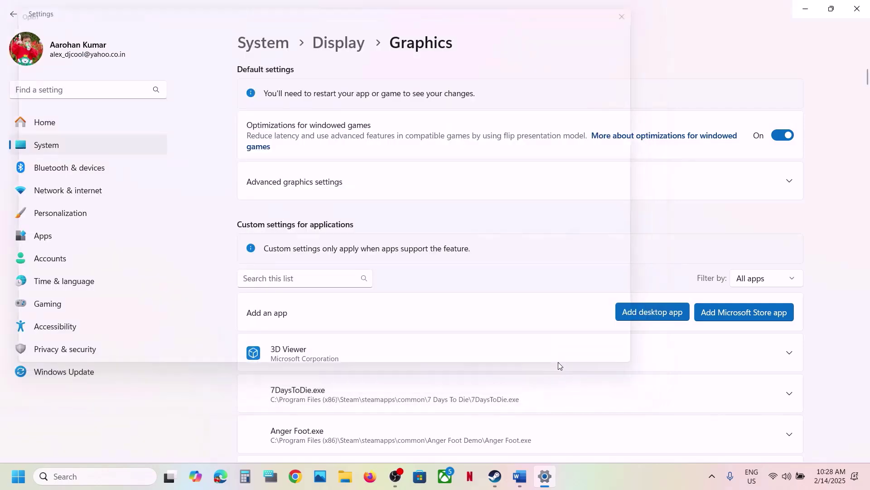
Set the Avowed-Win64-Shipping.exe entry's GPU preference to High Performance (NVIDIA GeForce RTX 3050 Laptop GPU) and close Settings
scroll(446, 358, "down", 3)
scroll(446, 360, "down", 4)
left_click(446, 360)
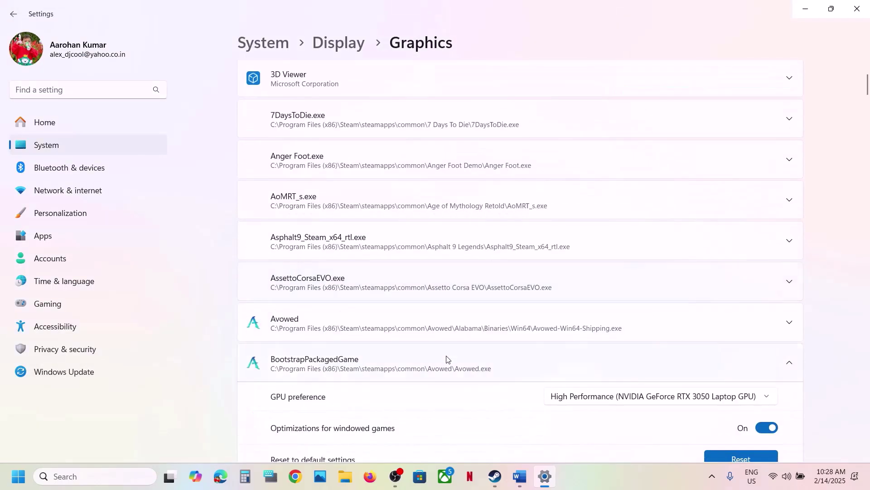
left_click(459, 327)
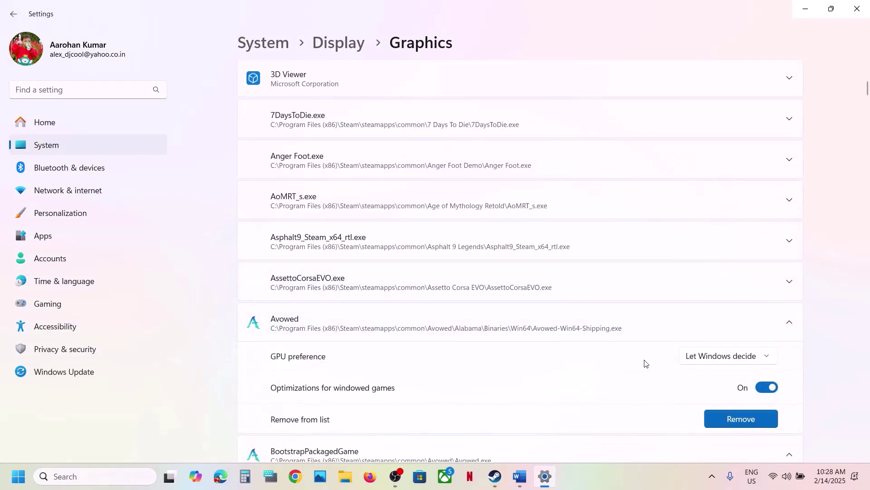
scroll(680, 327, "down", 1)
left_click(712, 300)
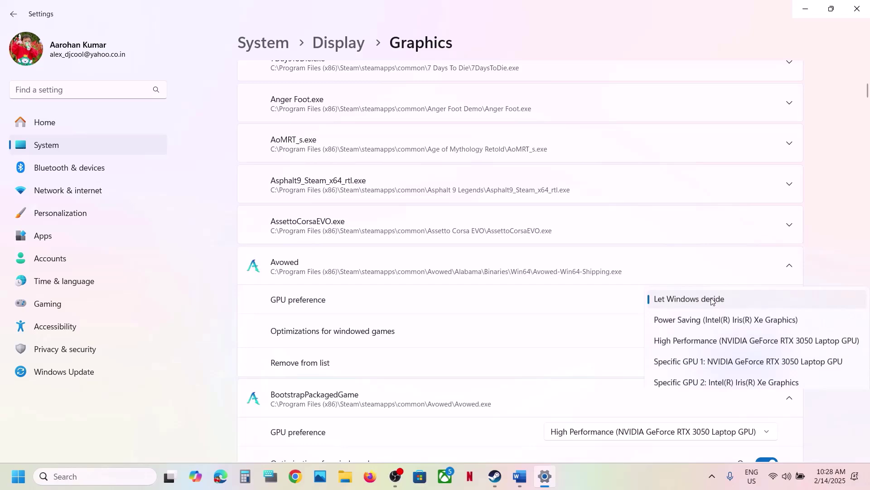
left_click(724, 336)
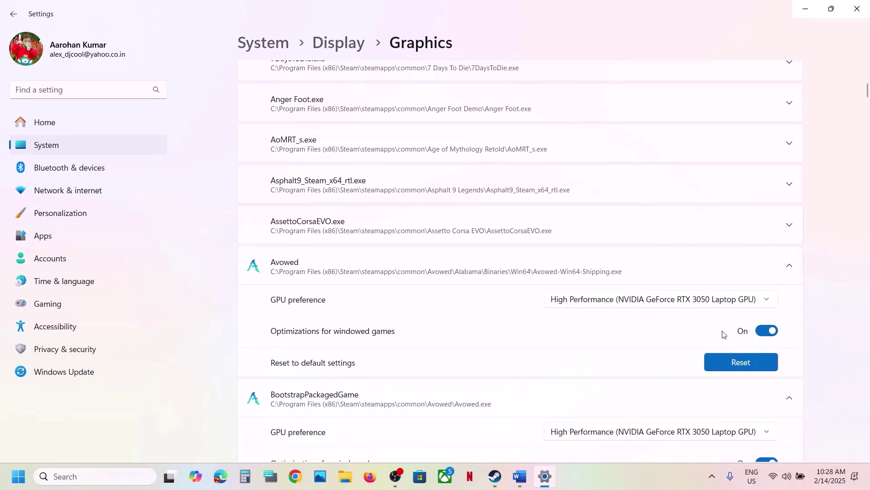
left_click(857, 9)
Read the Step 4 heading about running the game as an administrator in the Word notes, and switch to Steam
scroll(354, 306, "down", 4)
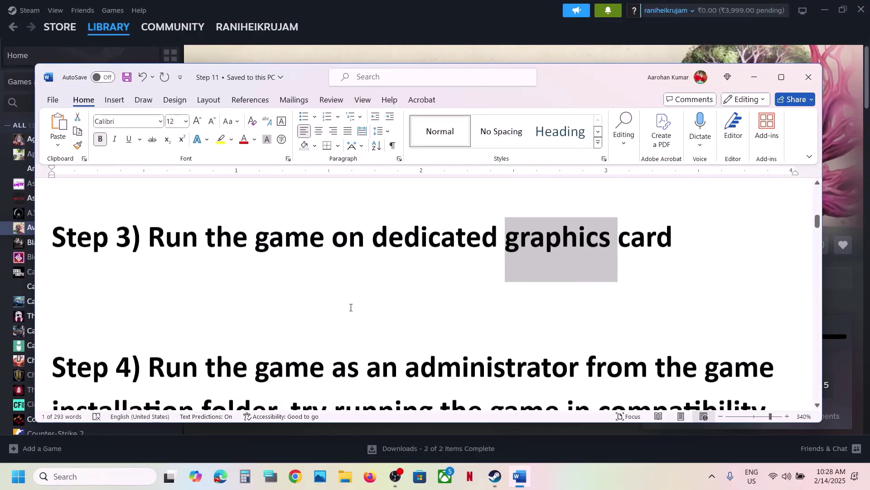
left_click_drag(146, 267, 276, 313)
left_click(407, 22)
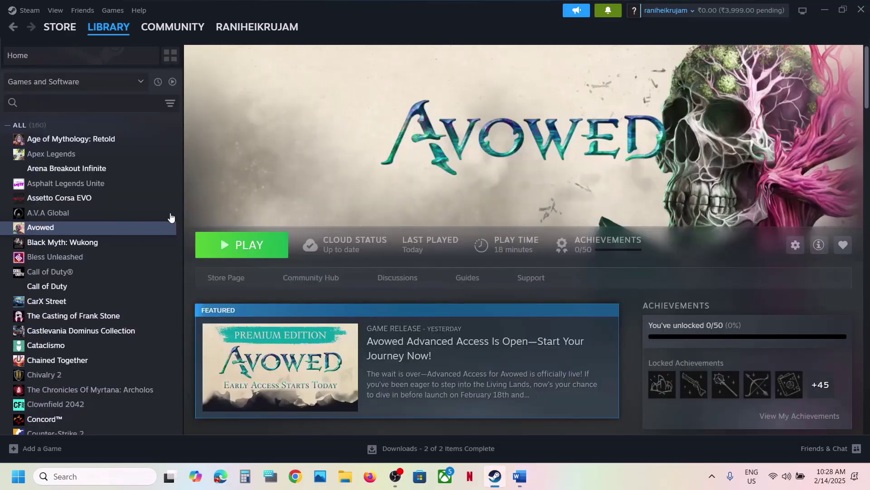
Browse Avowed's local files from the Steam library and go into the Alabama\Binaries\Win64 folder
right_click(107, 232)
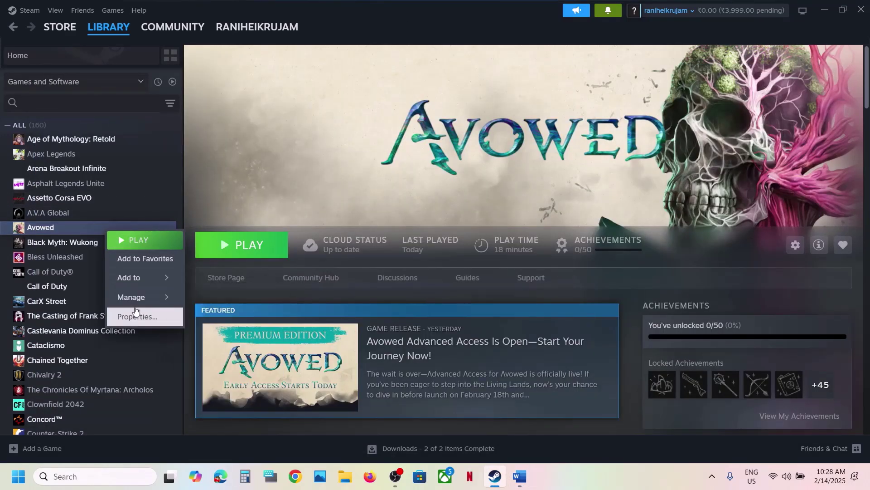
mouse_move(136, 297)
left_click(236, 318)
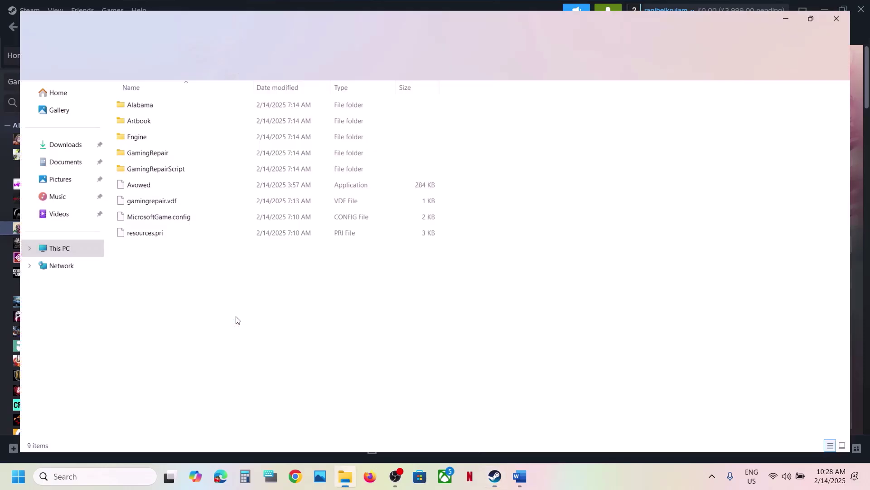
double_click(131, 105)
double_click(137, 101)
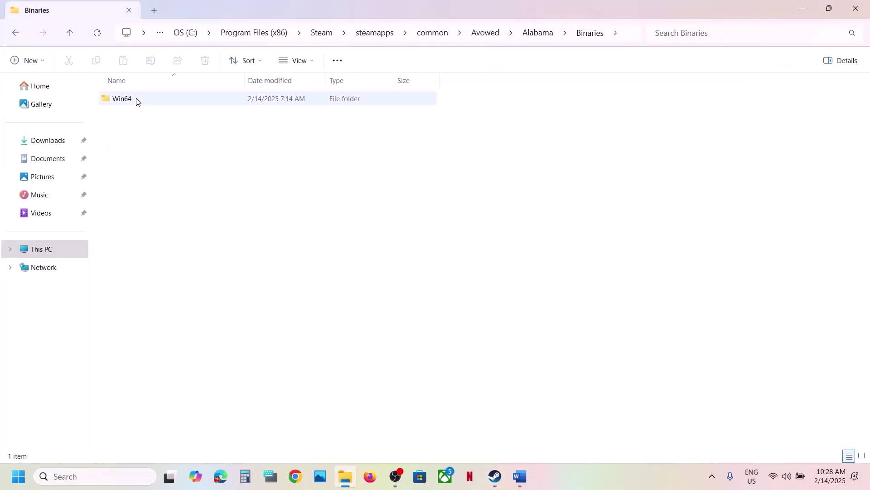
double_click(136, 100)
Set Avowed-Win64-Shipping to run as an administrator in its compatibility properties and apply the change
left_click(172, 119)
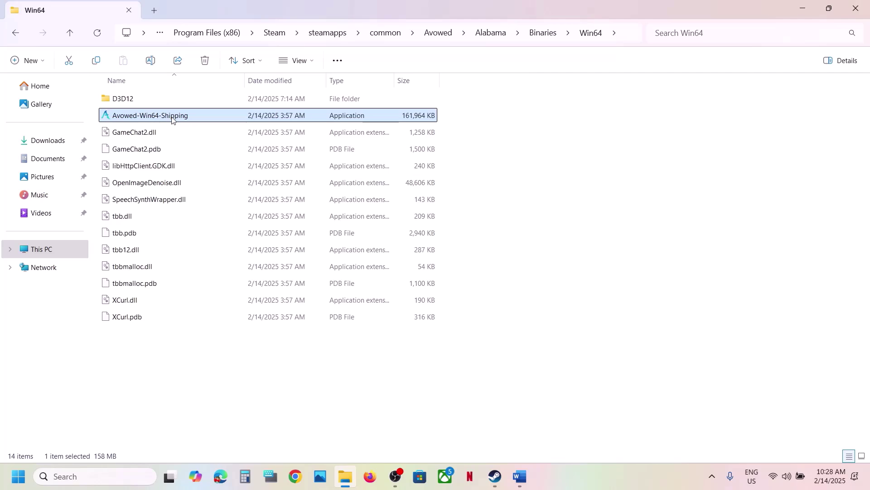
right_click(172, 119)
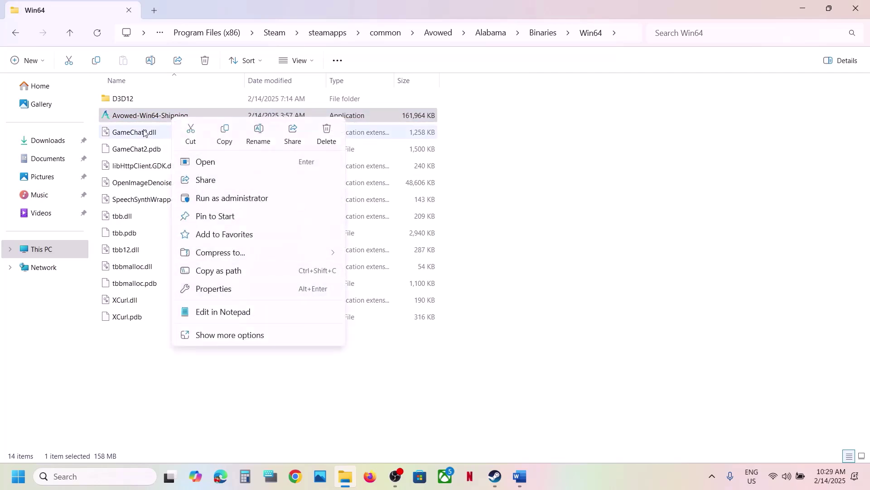
mouse_move(141, 118)
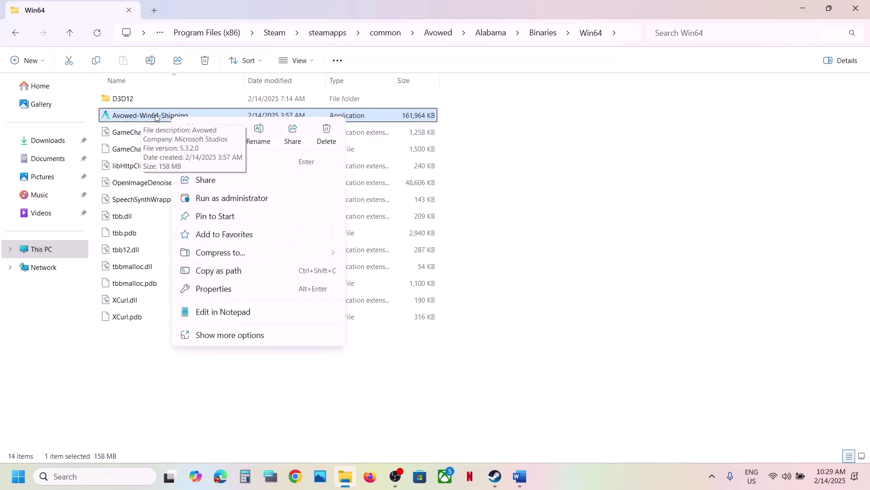
right_click(156, 117)
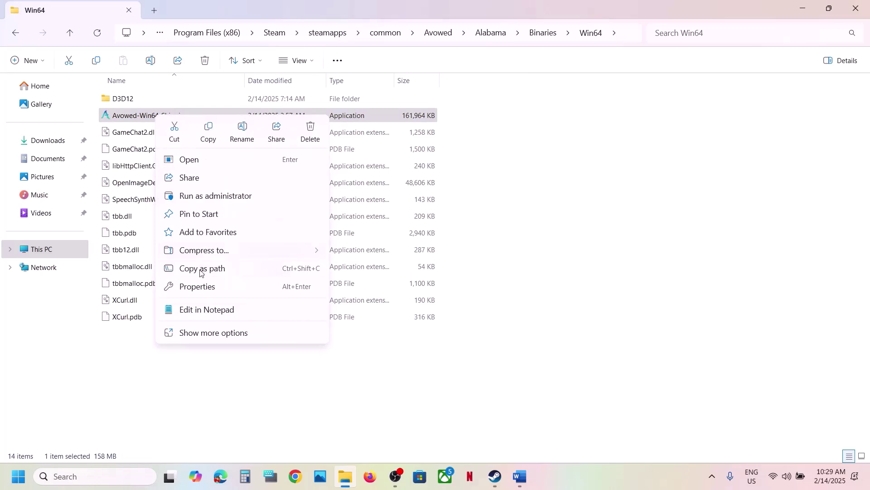
left_click(200, 287)
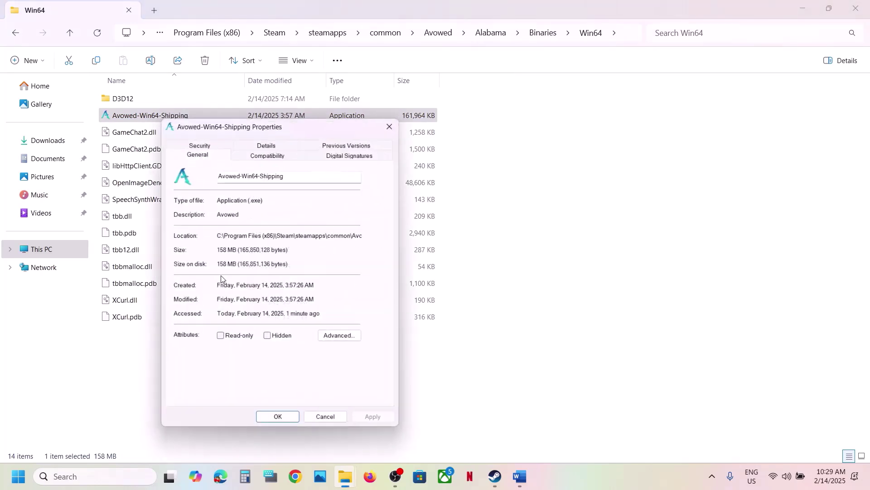
left_click(256, 156)
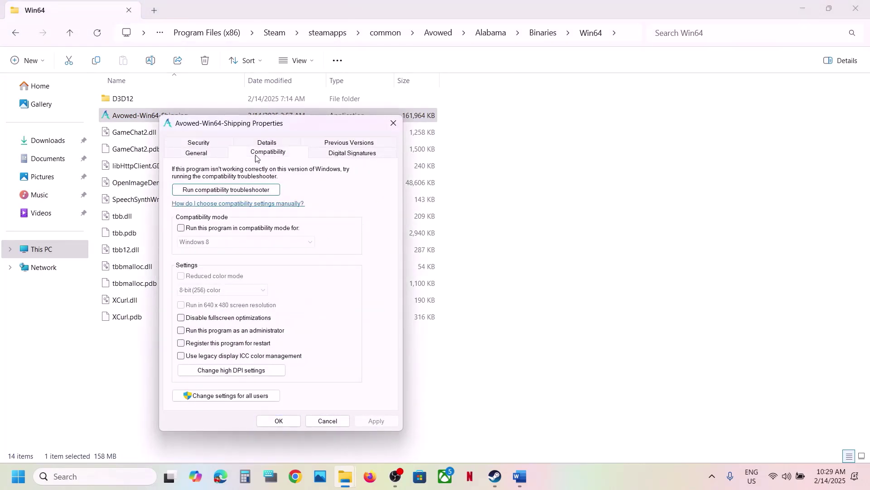
left_click(182, 331)
left_click(368, 421)
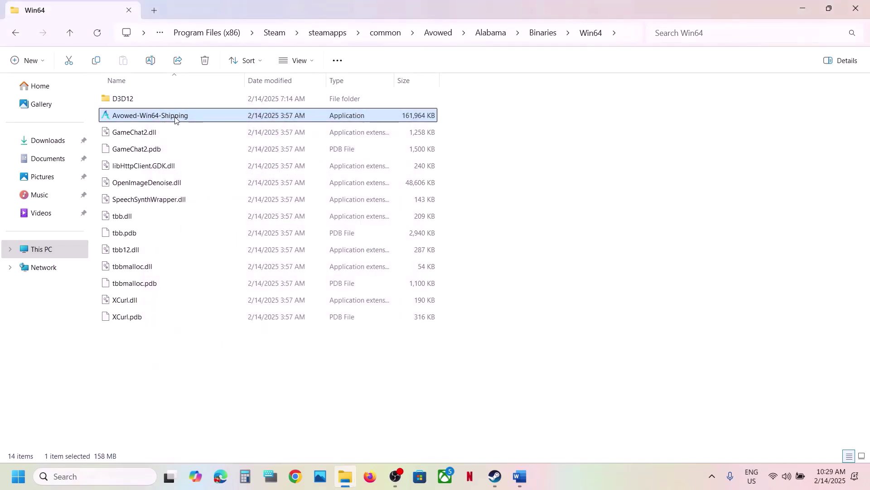
Enable compatibility mode for Windows 8 in the Avowed-Win64-Shipping properties, apply it and close the properties
right_click(179, 117)
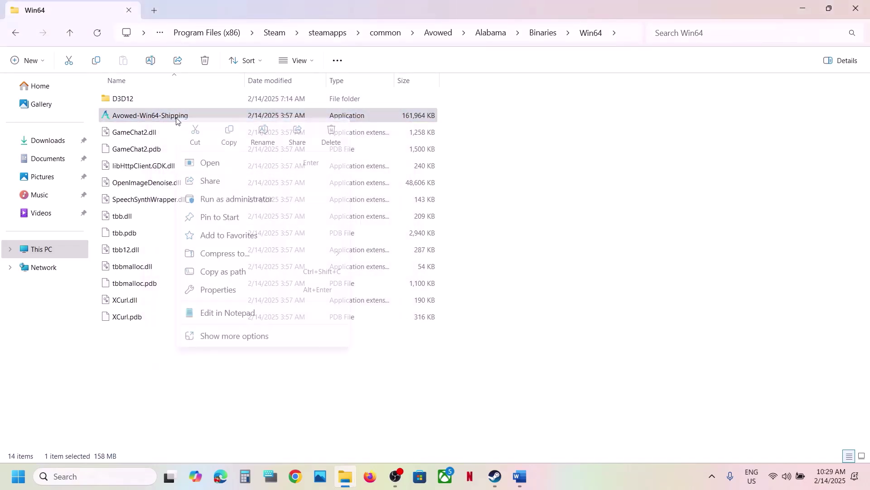
left_click(236, 290)
left_click(284, 156)
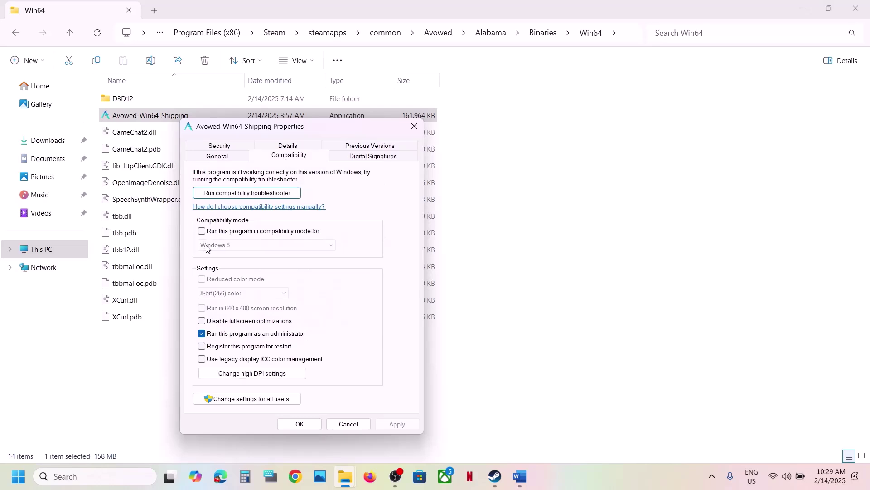
left_click(202, 232)
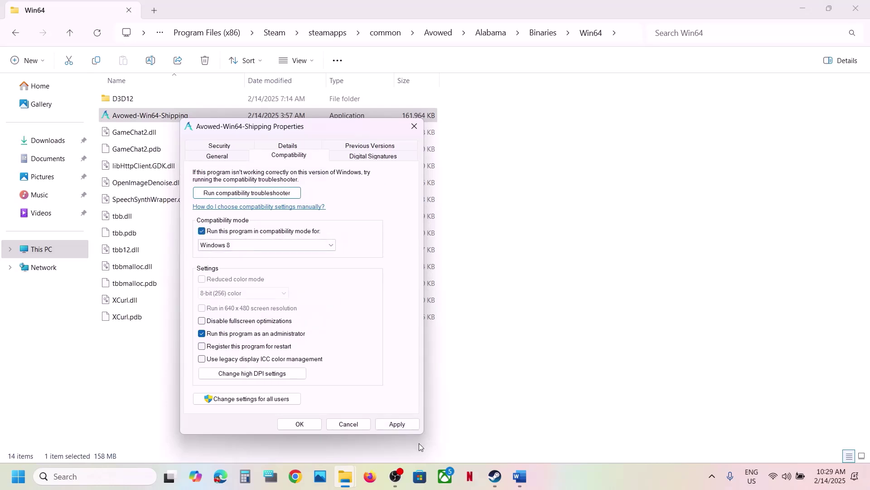
left_click(397, 424)
left_click(306, 424)
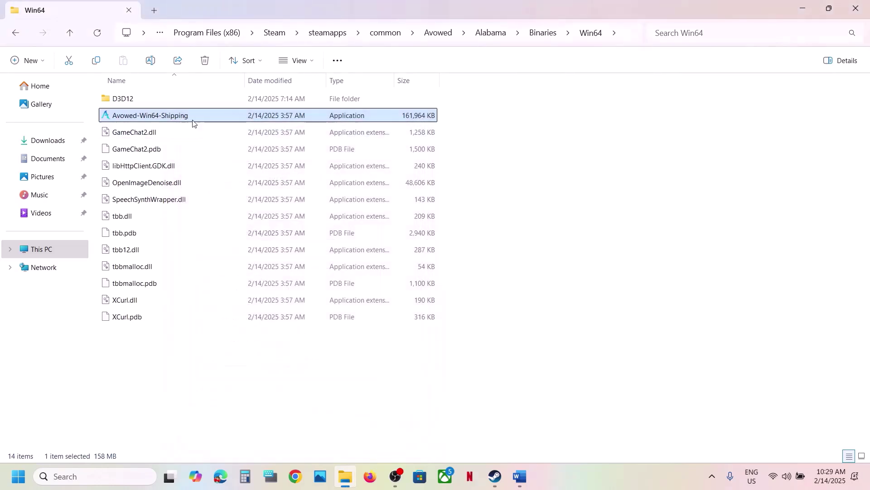
Disable fullscreen optimizations in the compatibility properties of Avowed-Win64-Shipping and apply the change
right_click(181, 119)
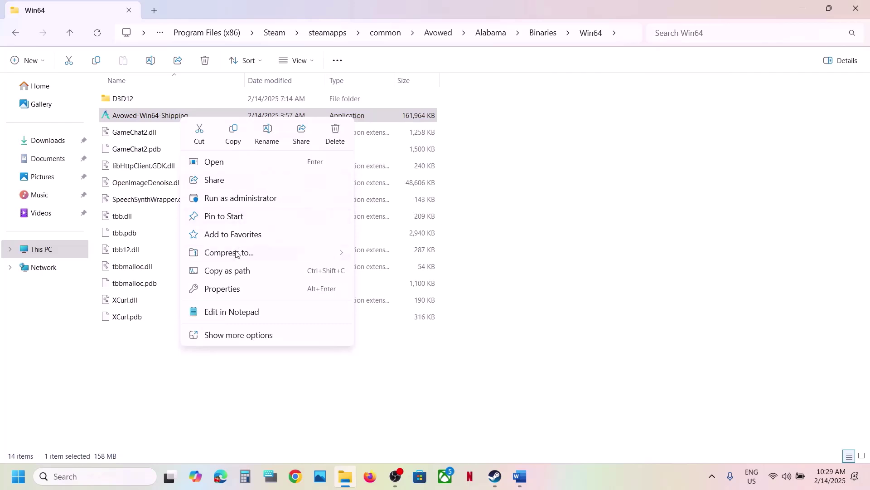
left_click(230, 289)
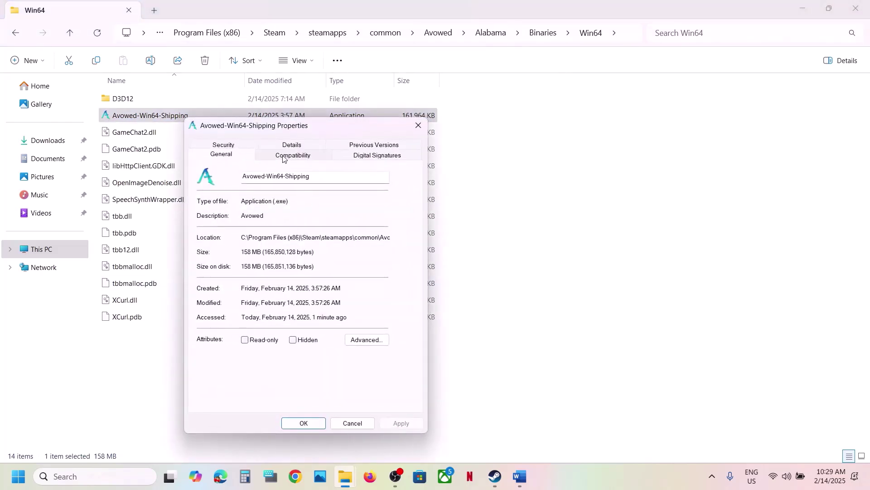
left_click(283, 156)
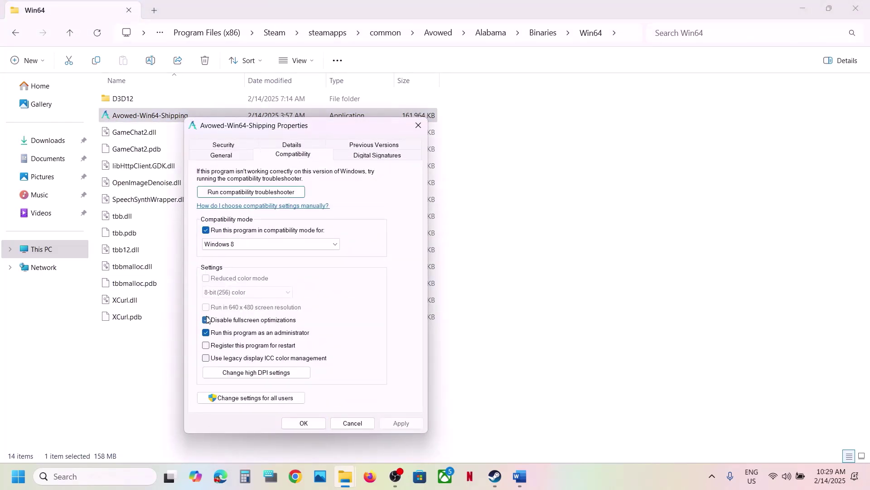
left_click(400, 424)
left_click(315, 426)
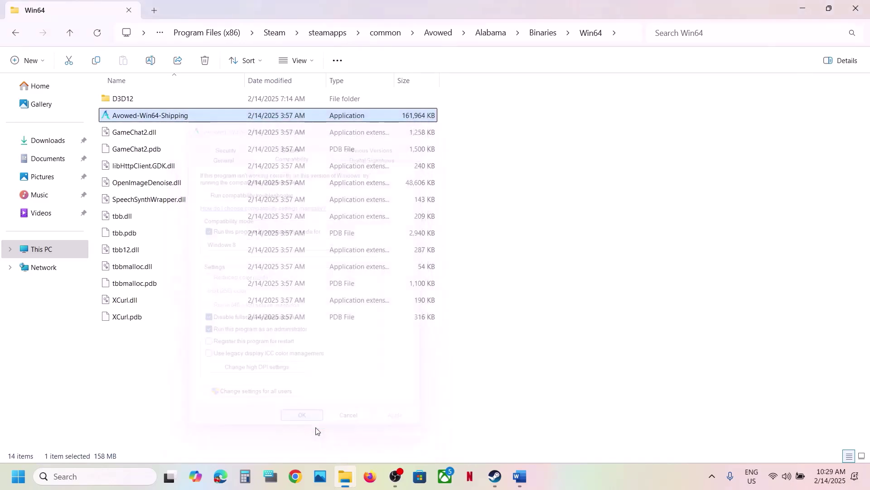
Switch the compatibility mode of Avowed-Win64-Shipping to Windows 7, apply it and close the properties
right_click(166, 116)
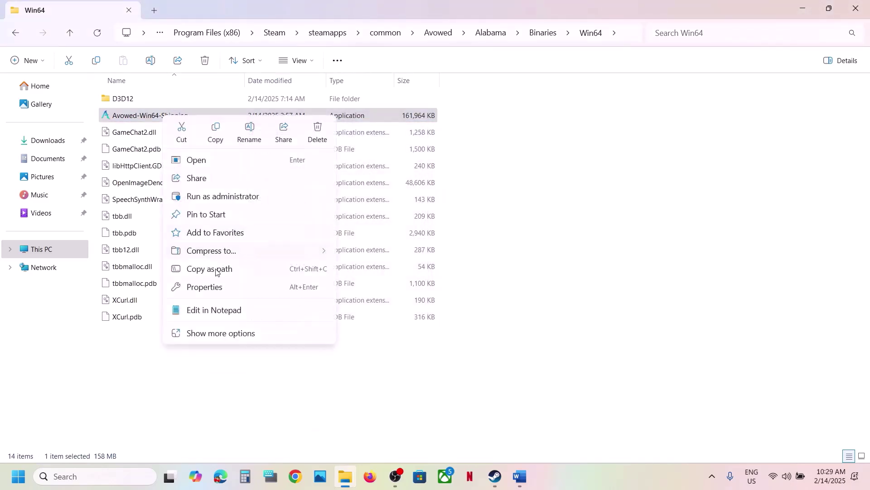
left_click(211, 287)
left_click(273, 154)
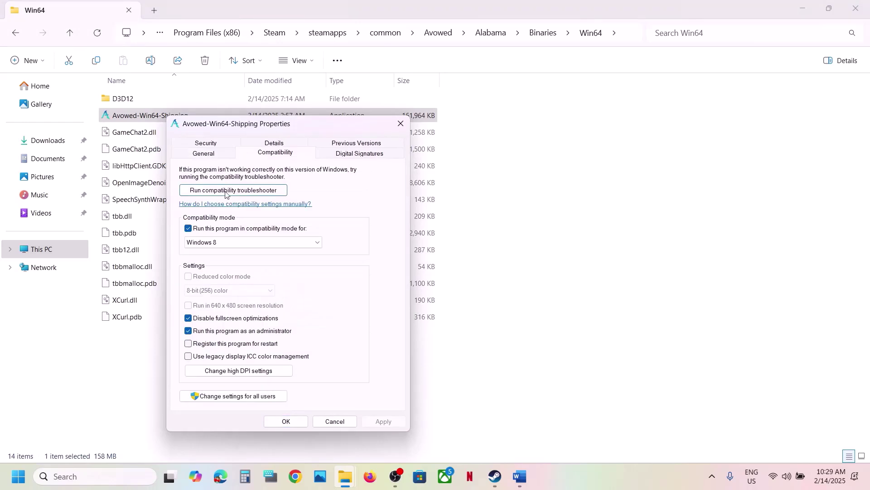
left_click(188, 229)
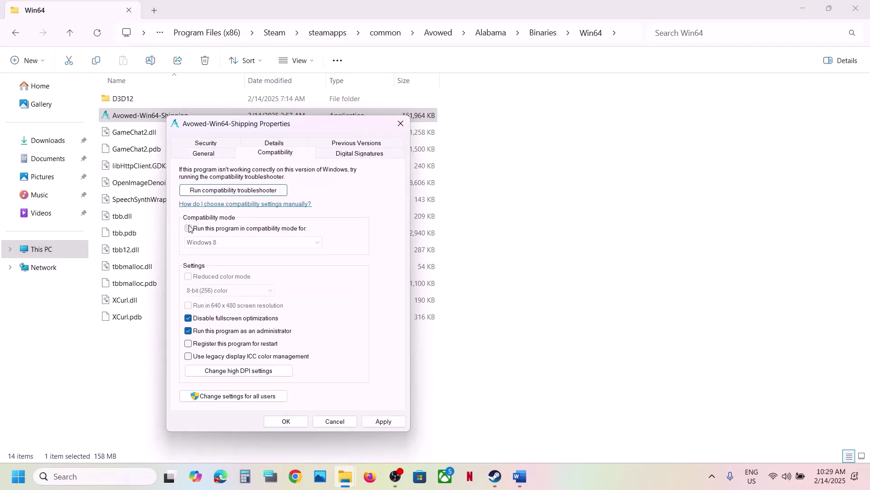
left_click(188, 228)
left_click(231, 245)
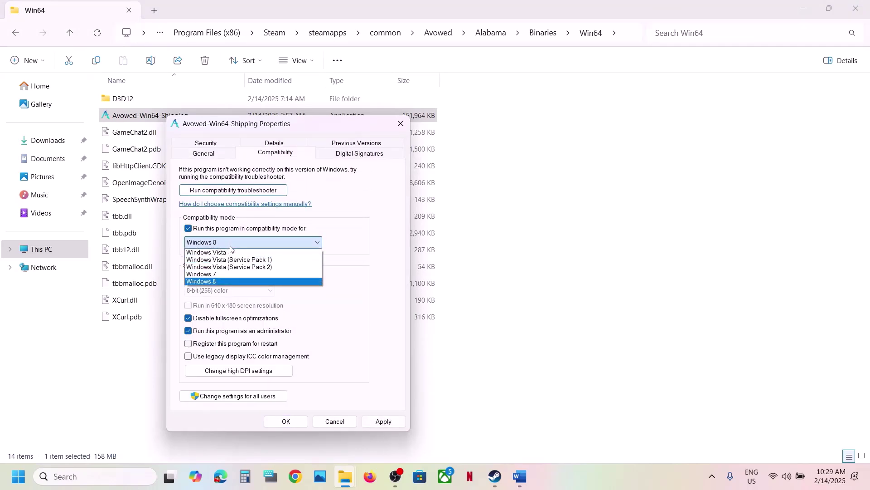
left_click(220, 273)
left_click(384, 421)
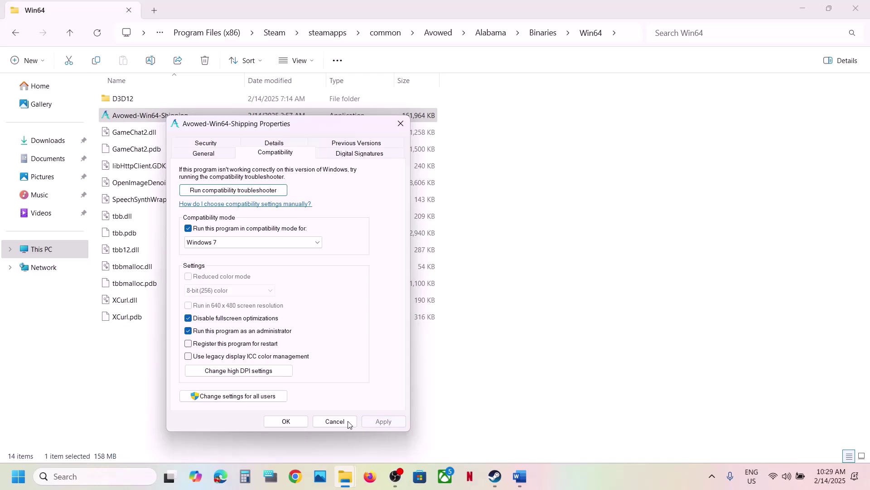
left_click(294, 422)
Turn off compatibility mode, disabled fullscreen optimizations and run as administrator for Avowed-Win64-Shipping, and apply the changes
right_click(160, 121)
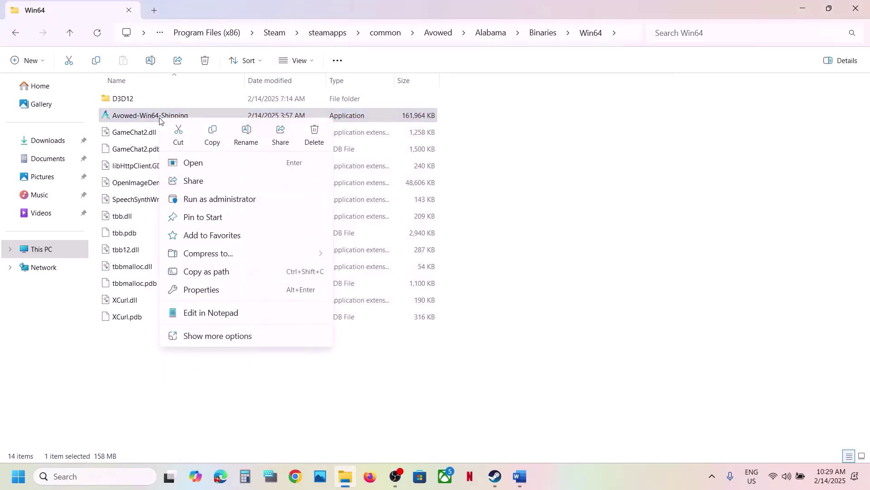
left_click(221, 288)
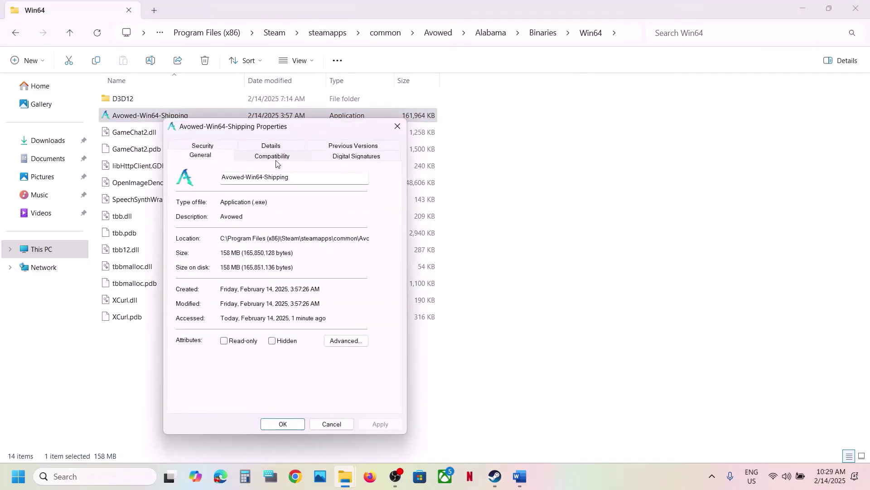
left_click(274, 159)
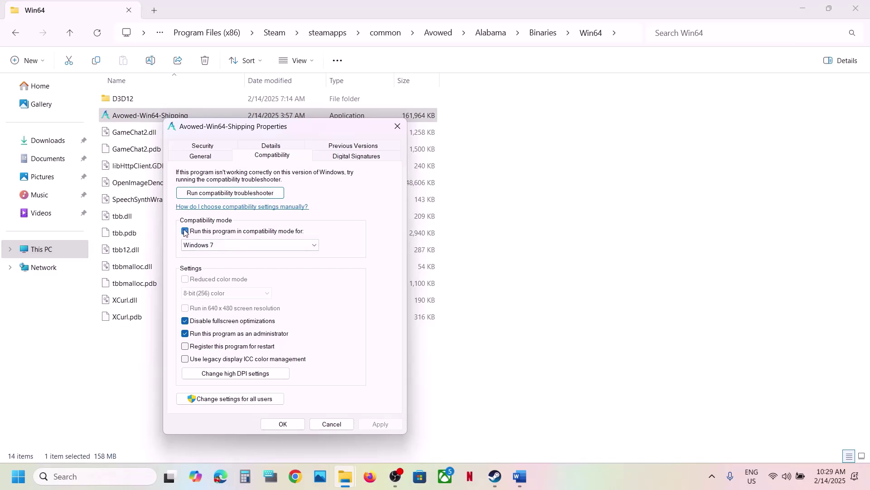
left_click(185, 232)
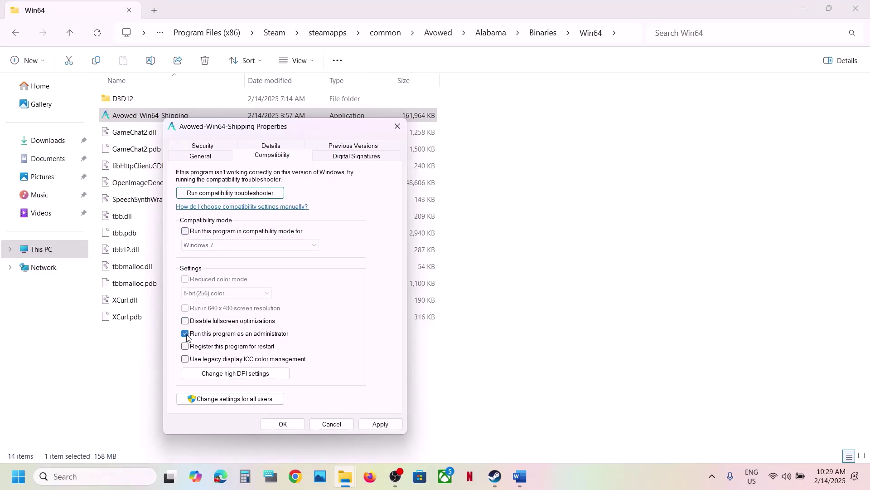
left_click(380, 424)
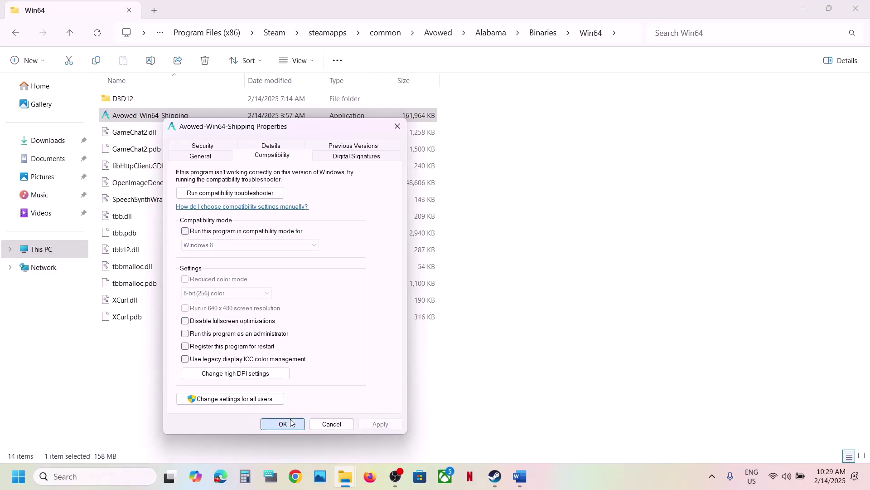
left_click(283, 423)
Switch to the Word notes and read the Step 5 heading about allowing the game exe through antivirus and firewall
left_click(495, 476)
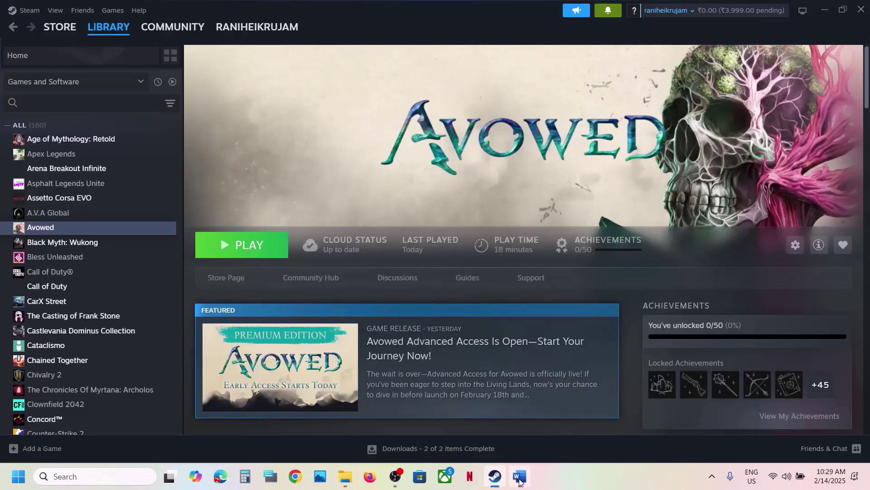
left_click(519, 479)
scroll(354, 298, "down", 5)
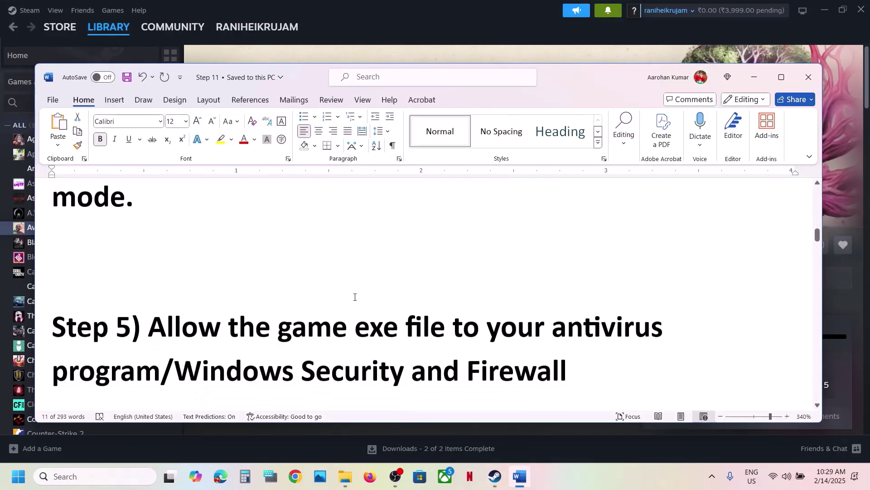
left_click_drag(308, 298, 160, 326)
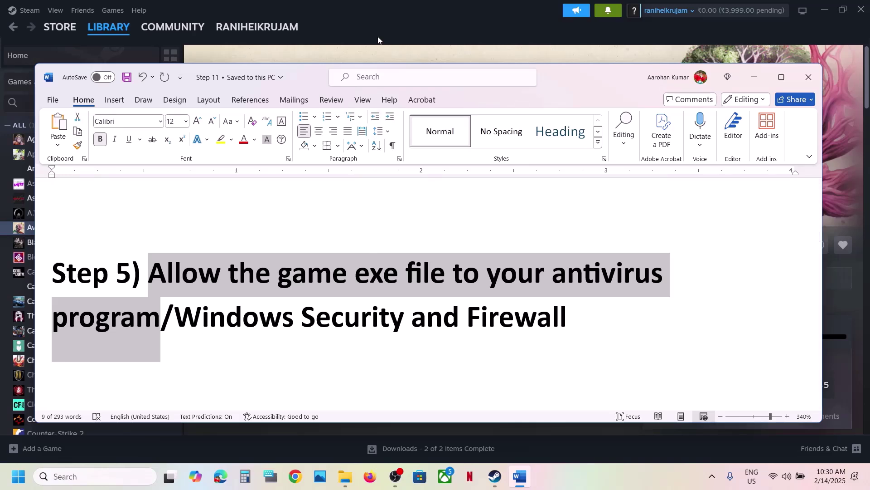
Open Virus & threat protection from Windows Settings and go to the Controlled folder access list of allowed apps under ransomware protection
key("super+Down")
key("super+i")
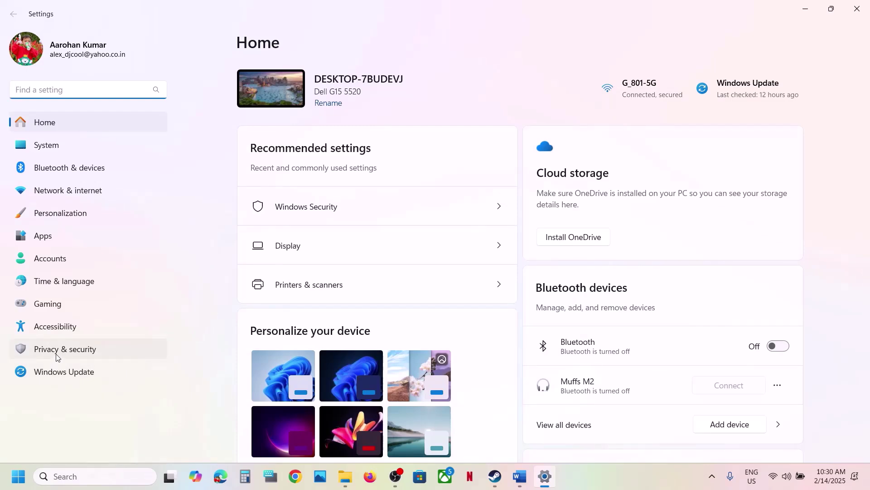
left_click(58, 357)
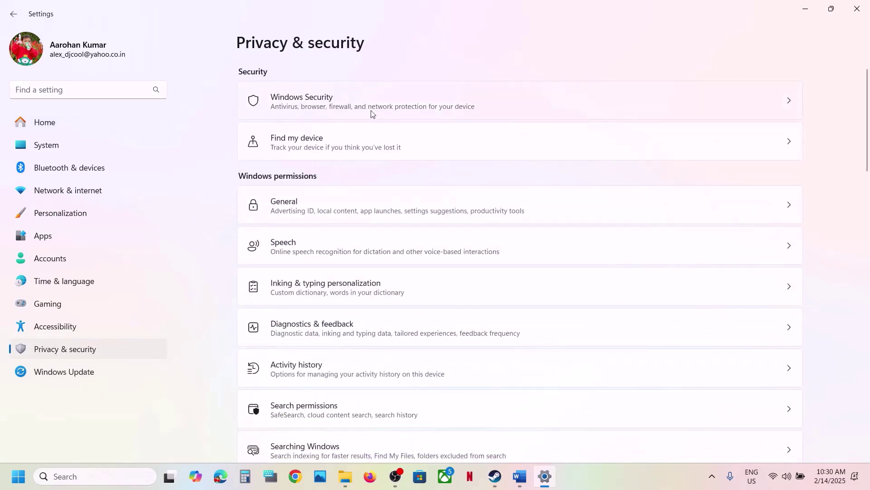
left_click(371, 113)
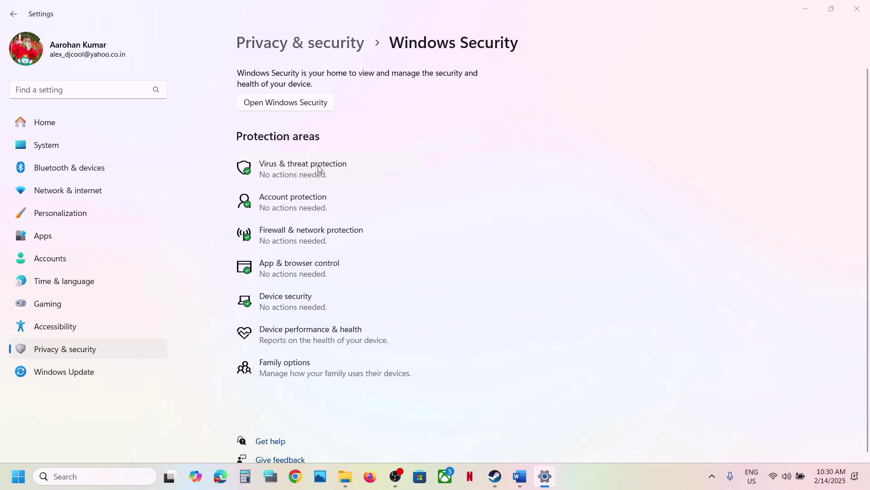
left_click(319, 169)
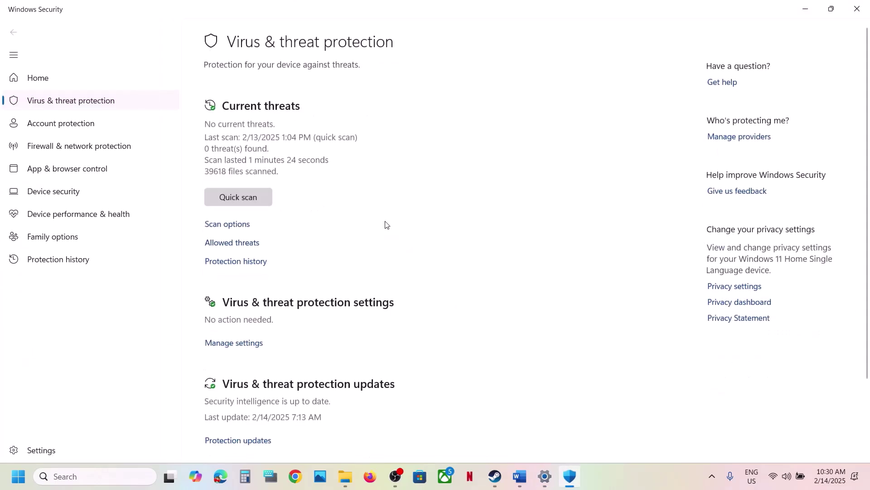
scroll(292, 425, "down", 2)
left_click(274, 422)
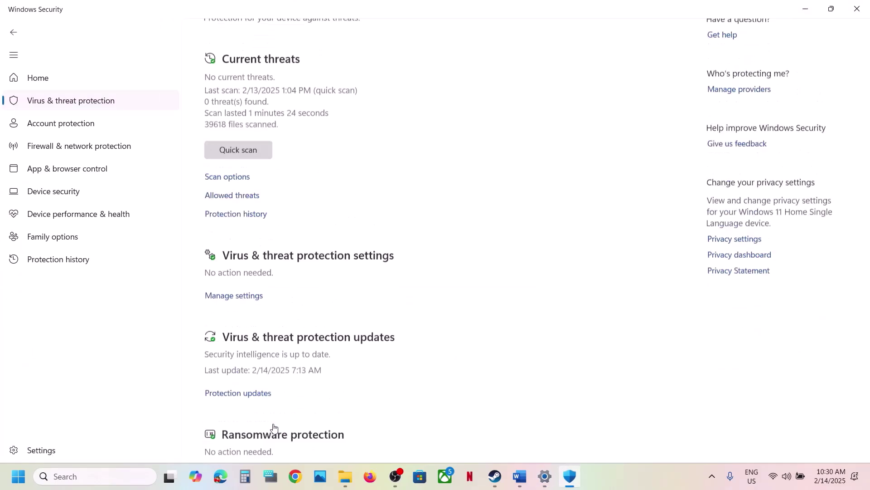
left_click(287, 240)
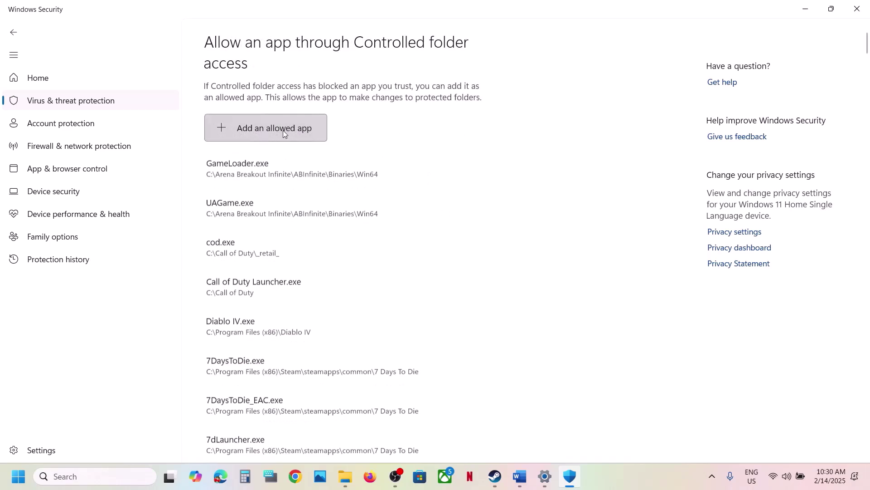
Add the Avowed application from the steamapps\common\Avowed folder to the apps allowed through Controlled folder access
left_click(279, 130)
left_click(253, 173)
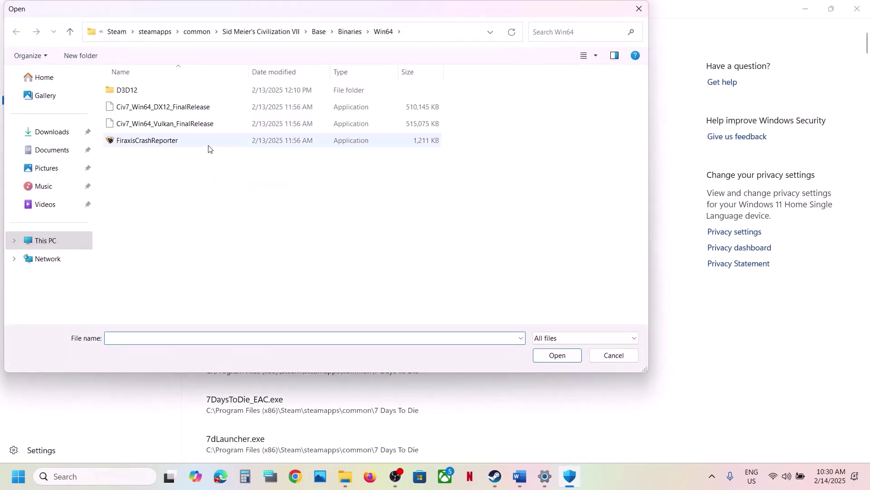
left_click(197, 31)
double_click(144, 106)
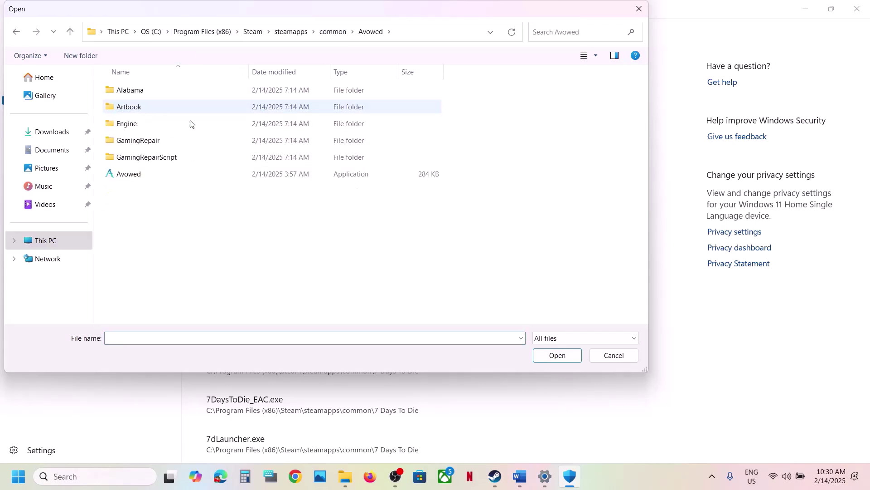
left_click(156, 175)
left_click(557, 355)
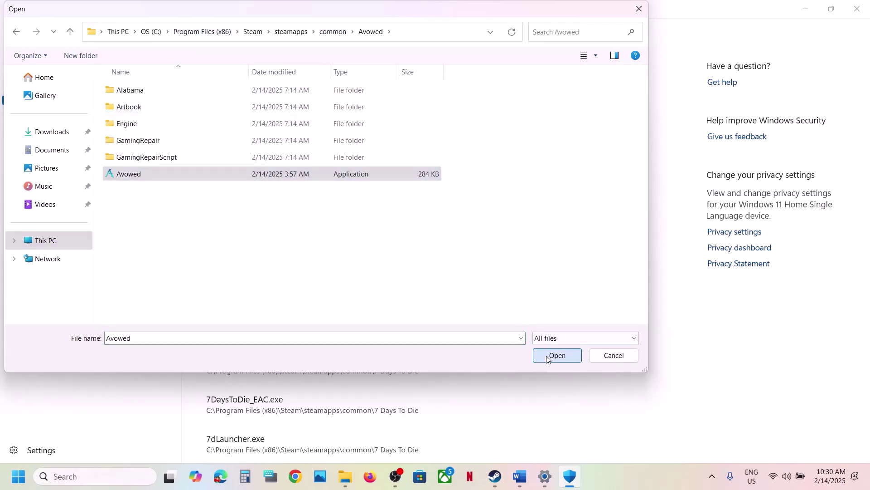
Add Avowed-Win64-Shipping from Avowed's Alabama\Binaries\Win64 folder to the apps allowed through Controlled folder access
left_click(270, 134)
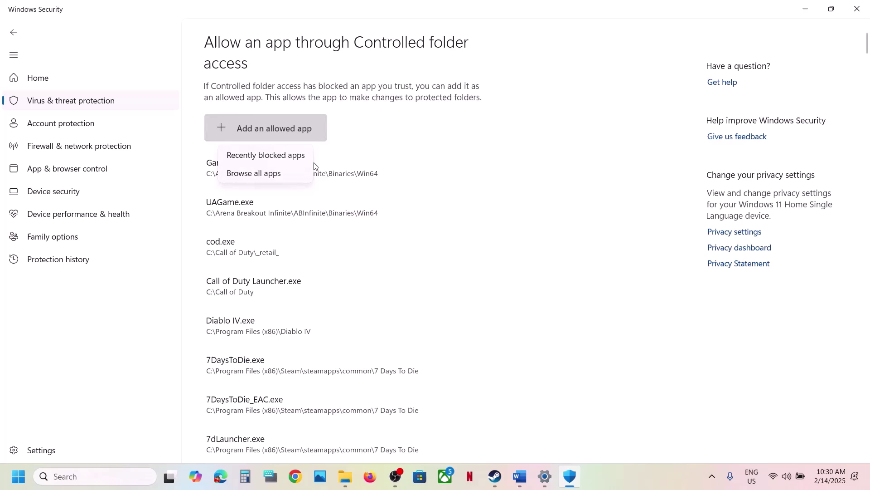
left_click(277, 172)
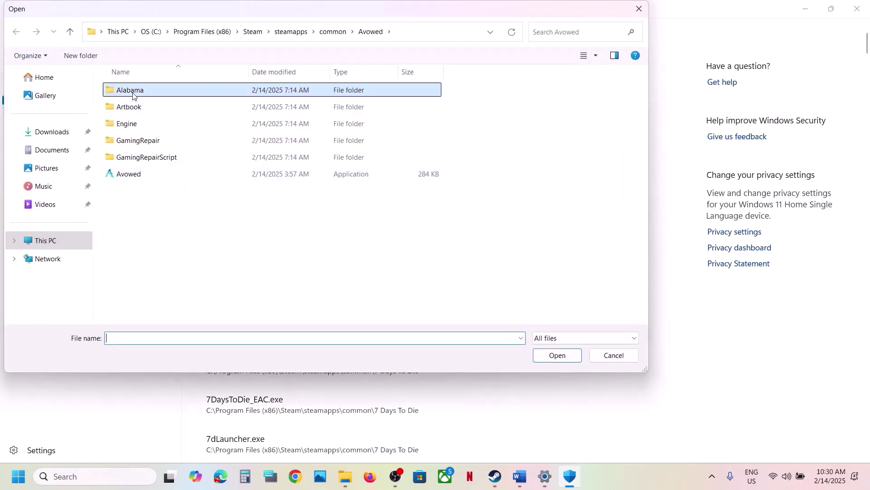
double_click(132, 92)
double_click(133, 94)
double_click(132, 94)
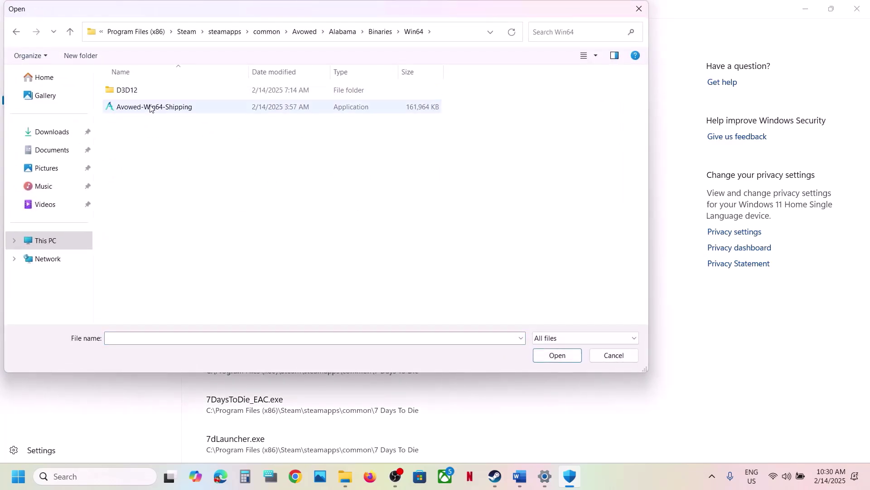
left_click(151, 108)
left_click(555, 356)
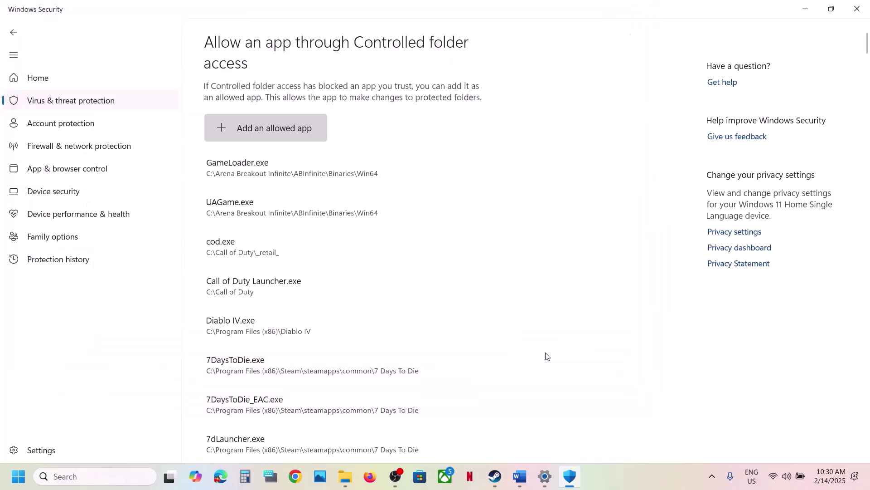
Open Windows Defender Firewall's allowed apps list from Control Panel's System and Security section and unlock it for changes
left_click(105, 476)
type("control")
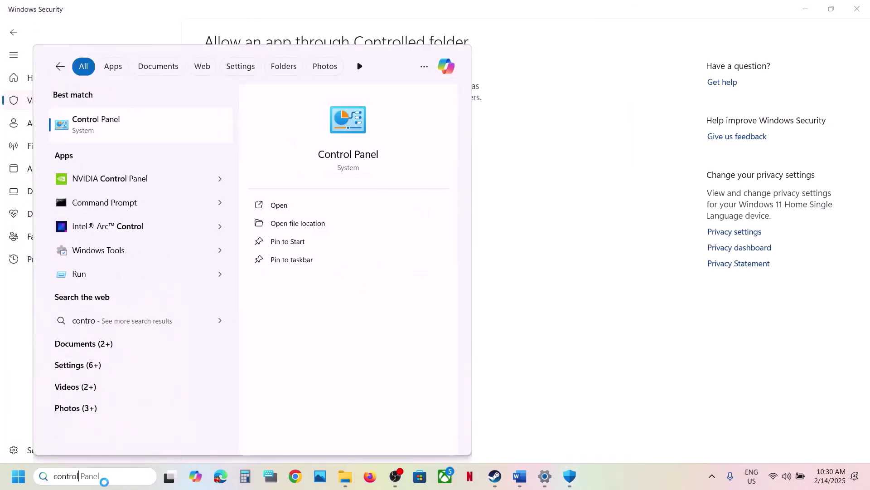
key("Return")
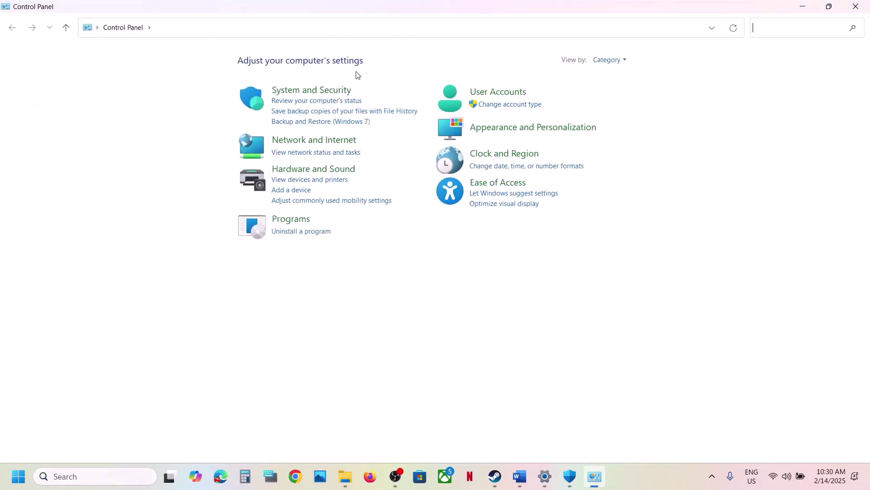
left_click(322, 93)
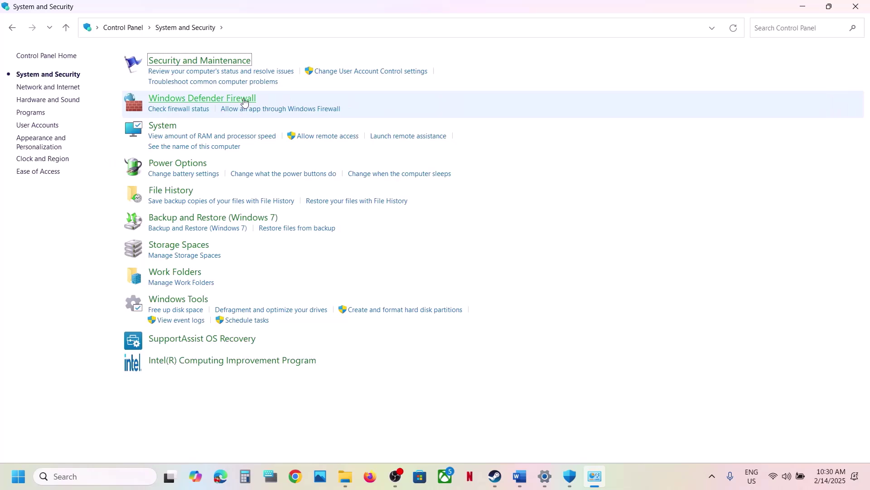
left_click(218, 99)
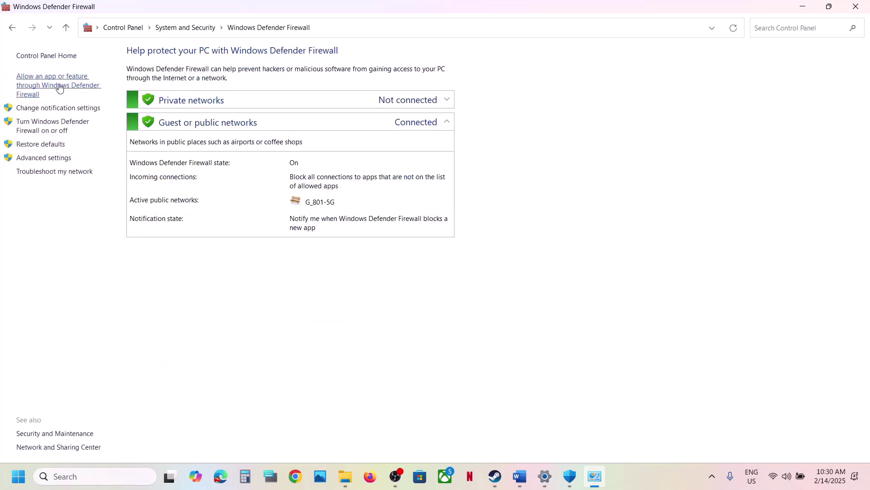
left_click(59, 88)
left_click(576, 87)
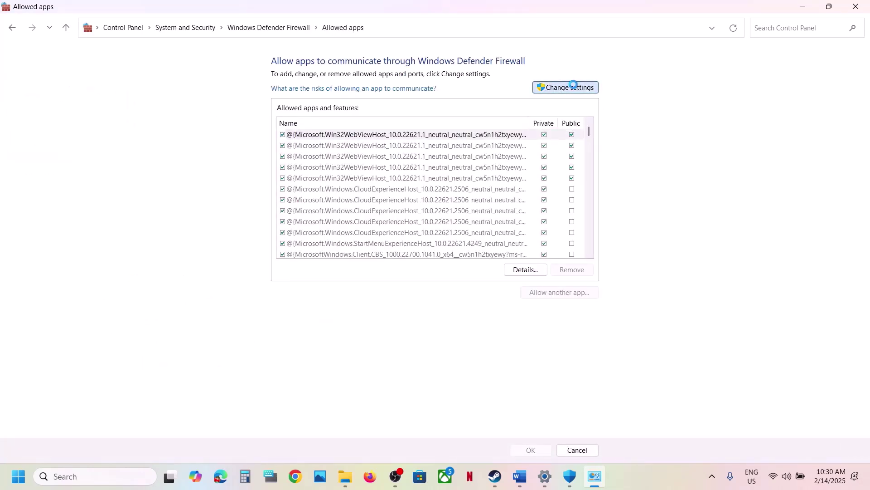
Try to add the Avowed application from the steamapps\common\Avowed folder to the apps allowed through the firewall
left_click(569, 294)
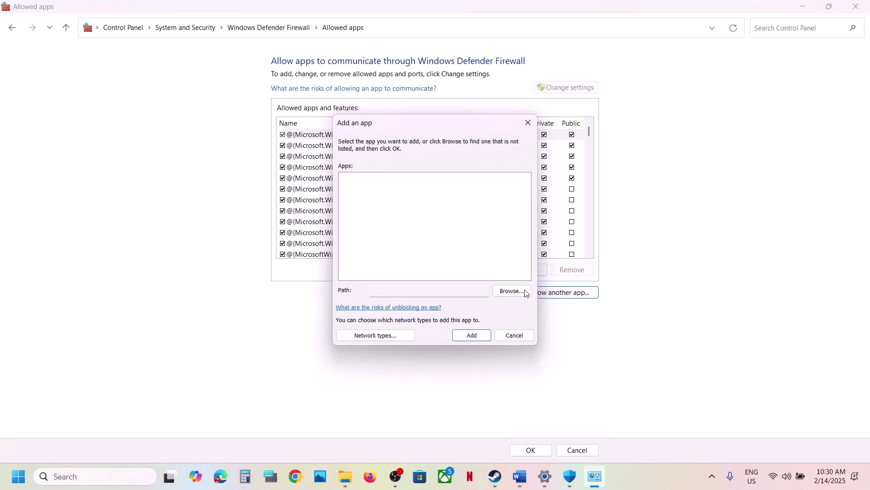
left_click(522, 291)
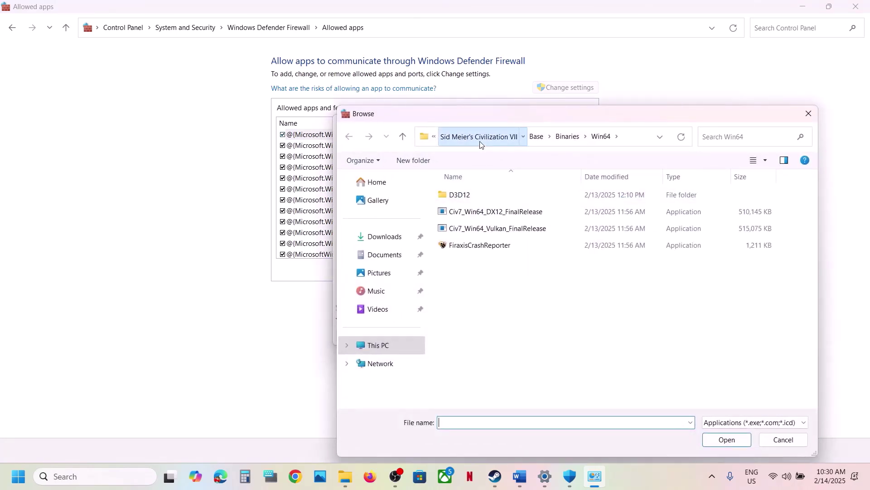
left_click(482, 142)
left_click(493, 142)
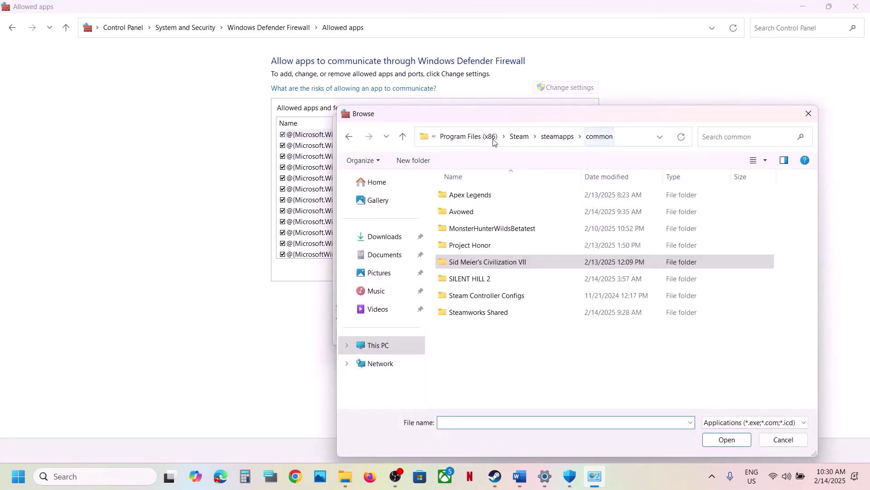
double_click(473, 211)
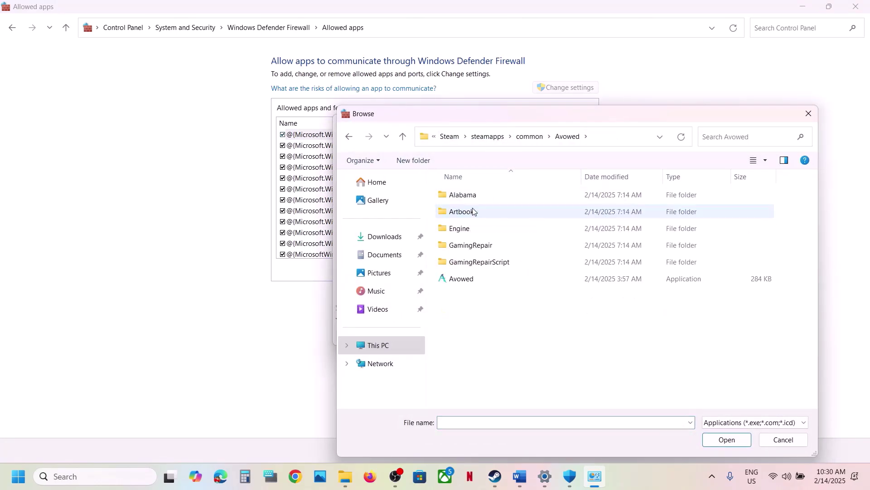
left_click(482, 285)
left_click(726, 439)
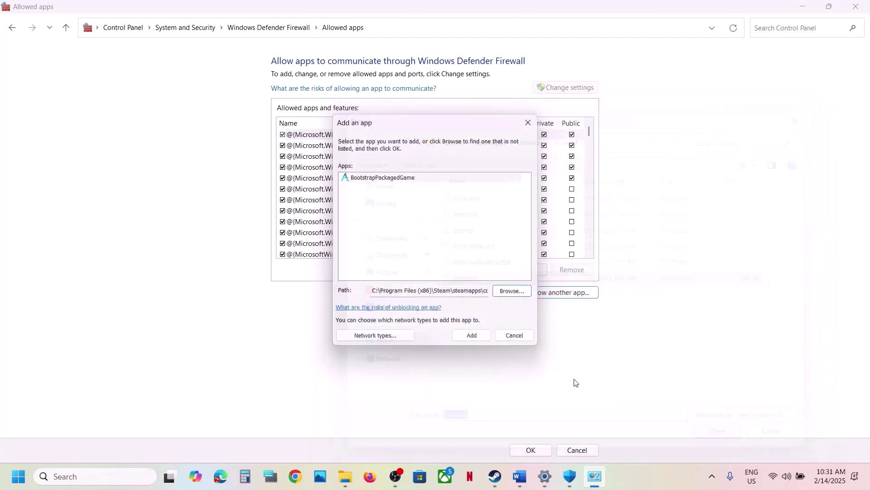
left_click(470, 336)
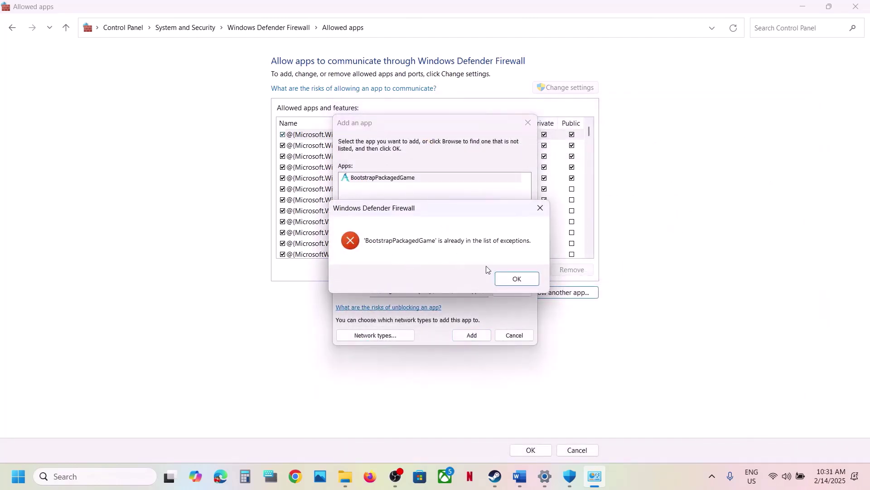
left_click(515, 279)
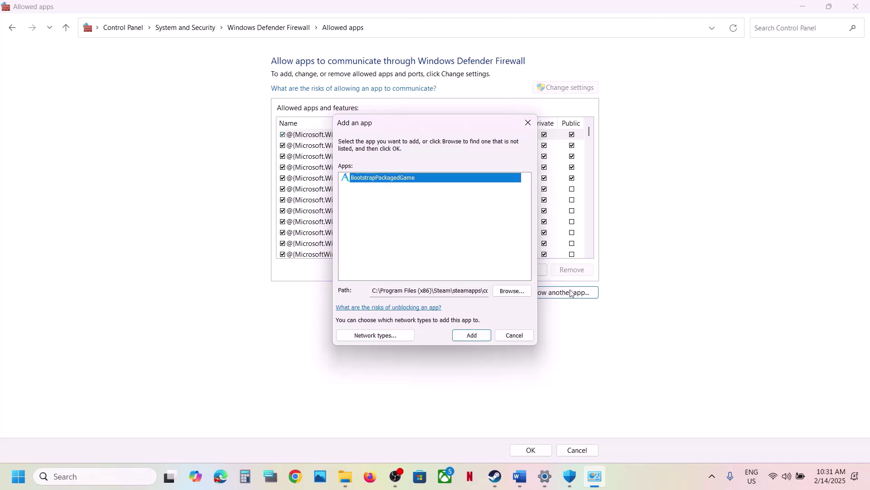
Add Avowed-Win64-Shipping from Avowed's Alabama\Binaries\Win64 folder to the apps allowed through the firewall
left_click(512, 290)
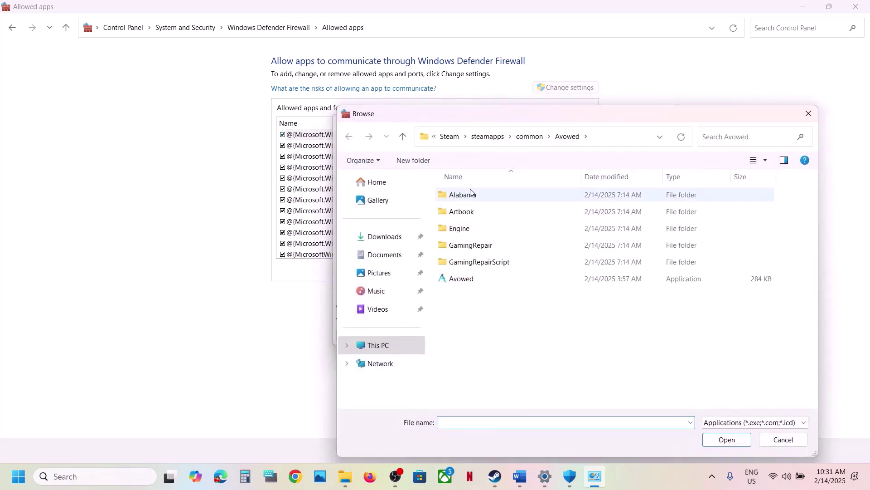
double_click(470, 194)
double_click(470, 195)
double_click(470, 195)
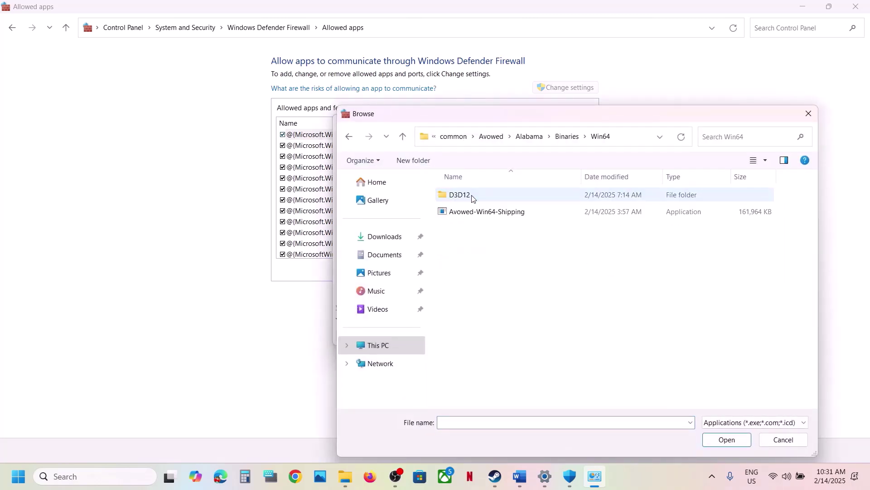
left_click(479, 212)
left_click(725, 440)
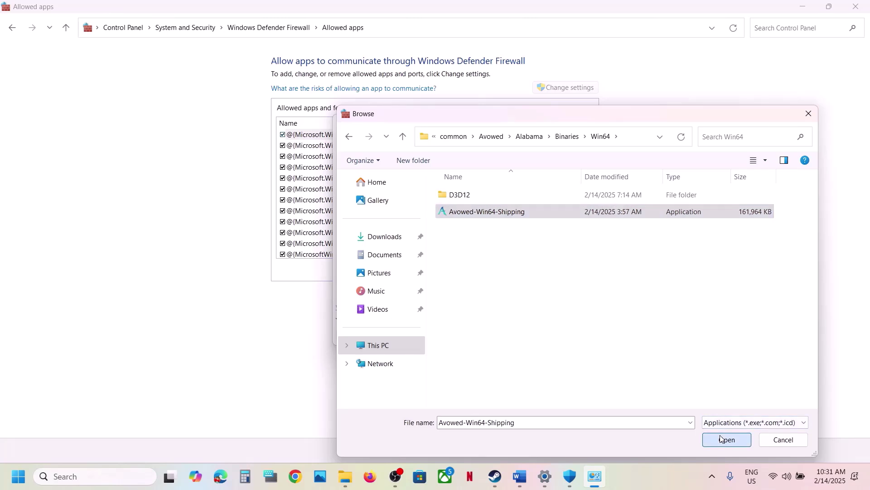
left_click(472, 335)
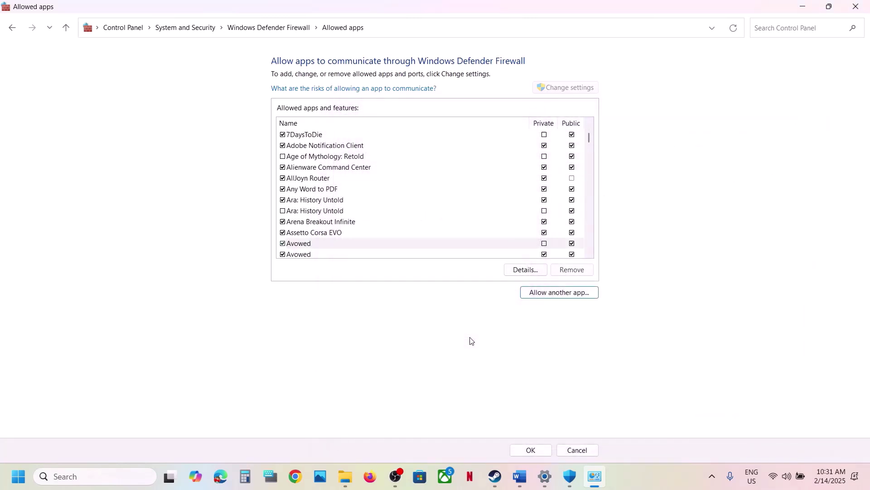
Allow the selected Avowed entry on private networks, save the firewall settings and close the security and settings windows
left_click(295, 244)
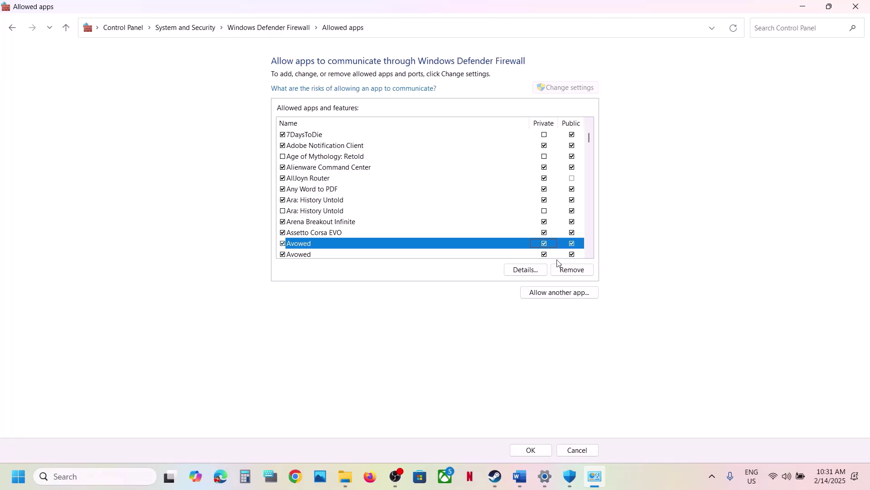
left_click(531, 450)
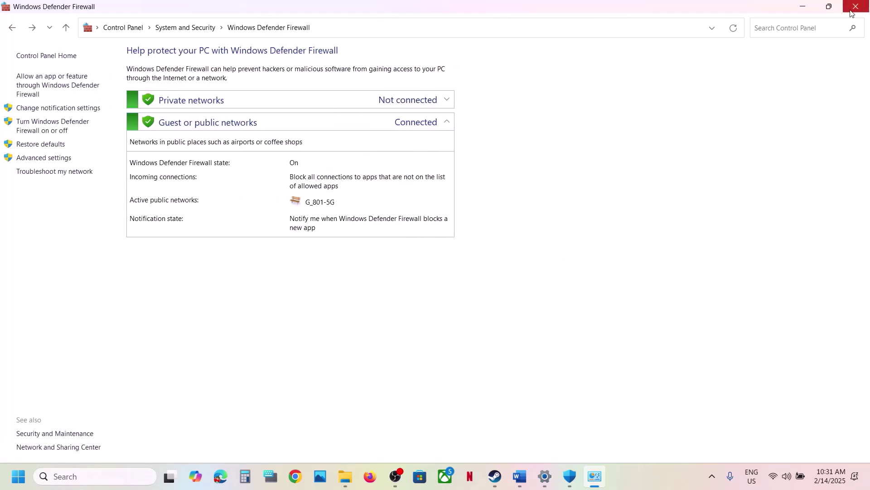
left_click(852, 12)
left_click(857, 10)
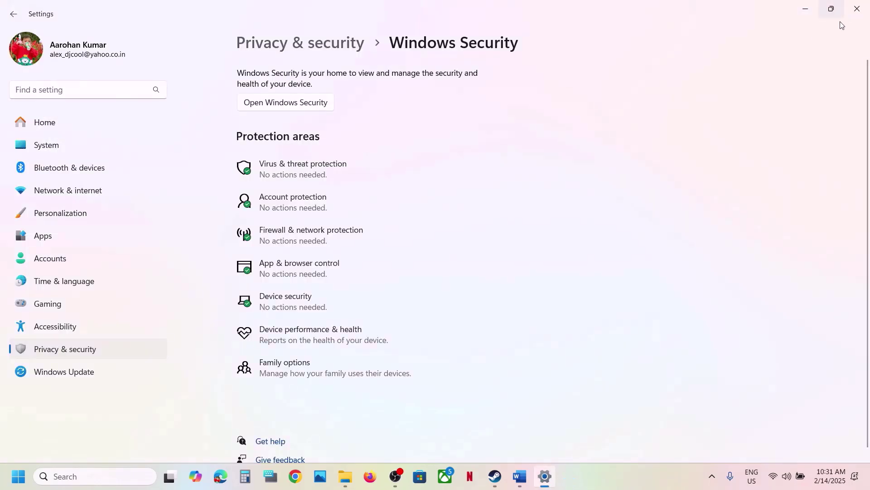
left_click(858, 14)
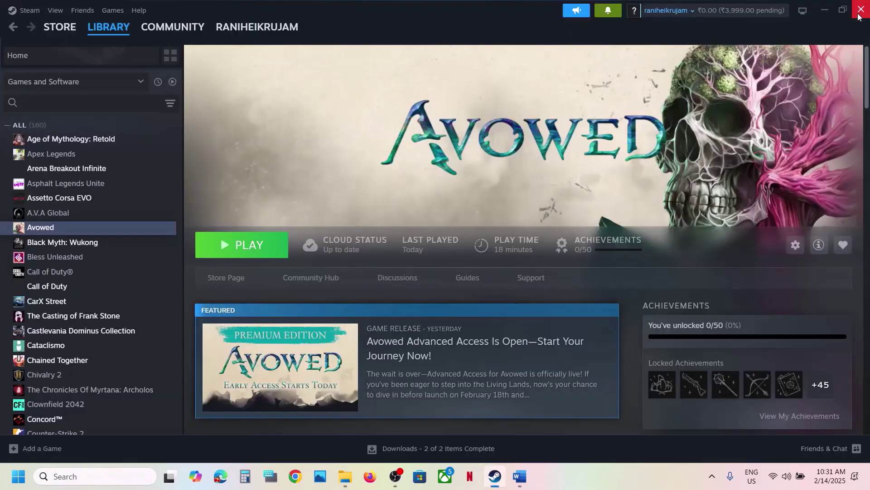
Switch to the Word notes and read the Step 6 heading about verifying the game files
left_click(529, 472)
scroll(352, 315, "down", 5)
scroll(353, 317, "up", 1)
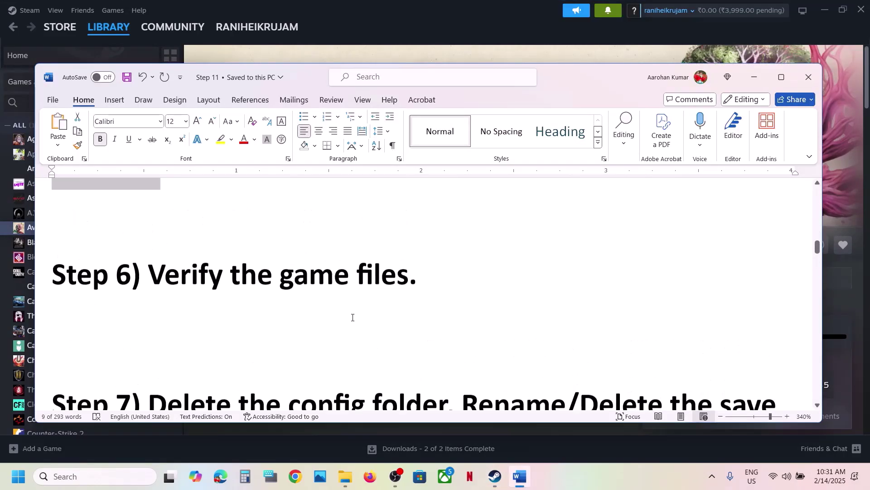
left_click_drag(148, 277, 355, 280)
Switch to Steam and view the file integrity verification option in Avowed's Installed Files properties, then close the properties
left_click(379, 10)
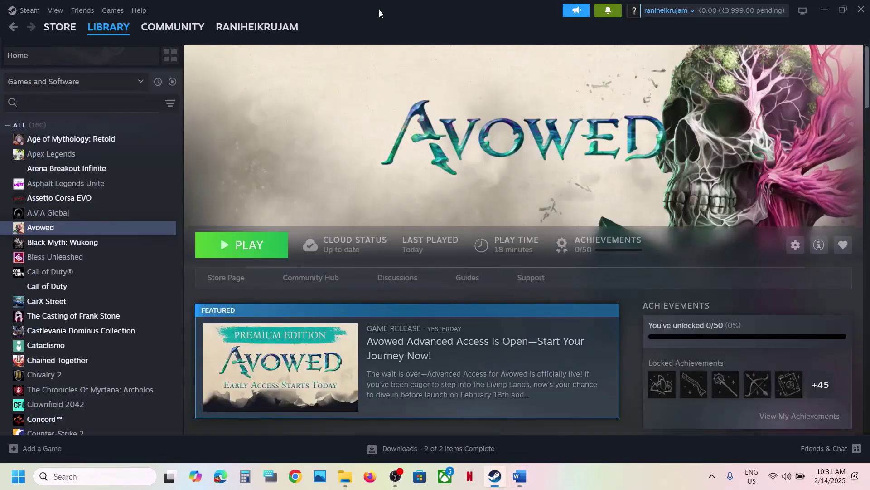
right_click(111, 227)
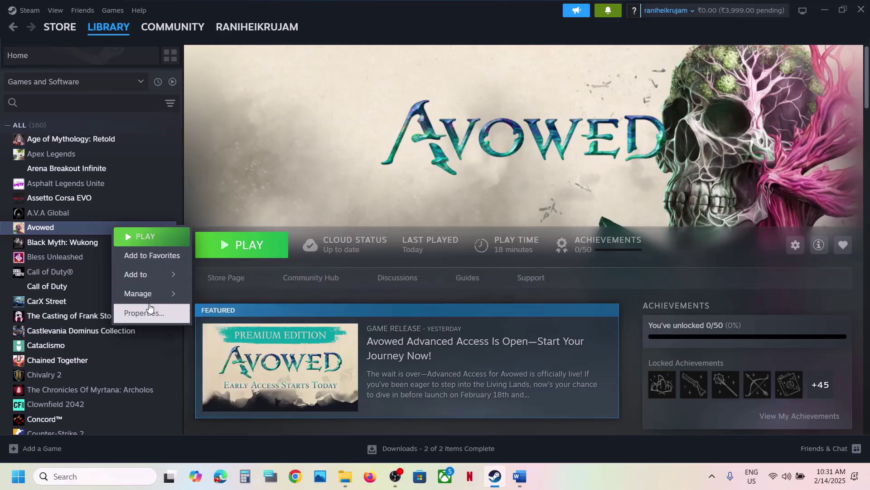
left_click(149, 311)
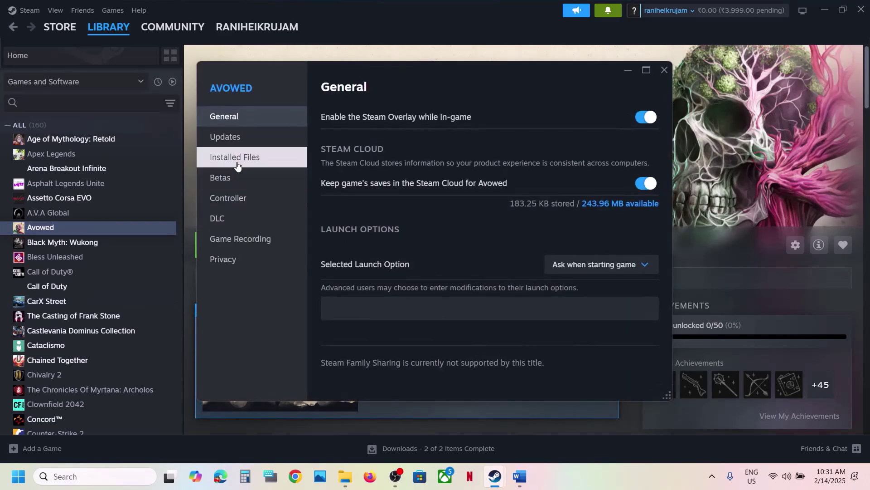
left_click(253, 158)
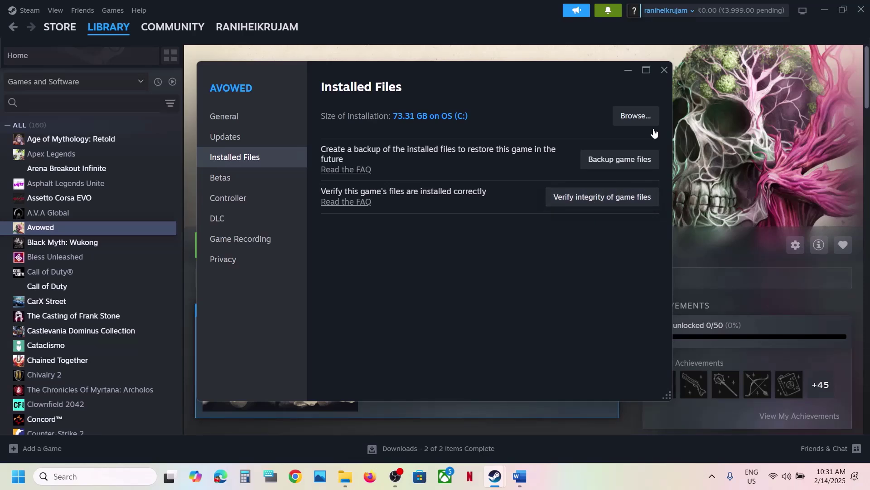
left_click(665, 69)
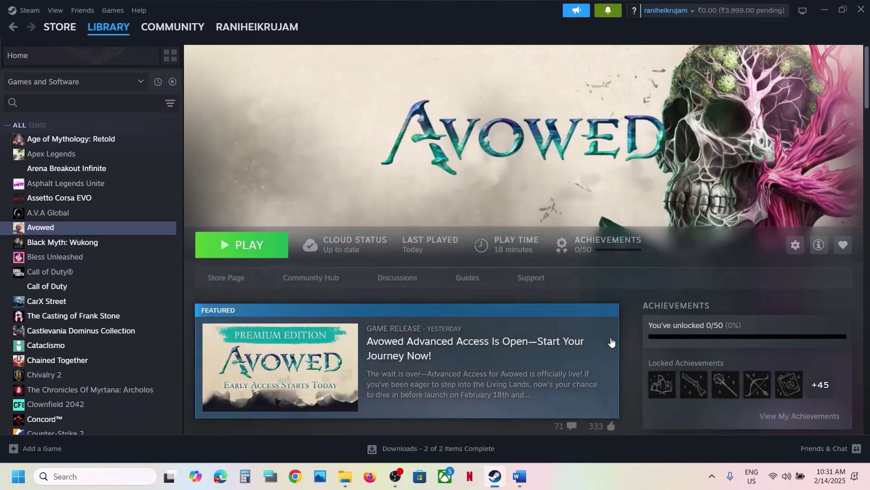
Switch to the Word notes and read the Step 7 heading about deleting the config folder and save game files
left_click(525, 468)
scroll(411, 357, "down", 2)
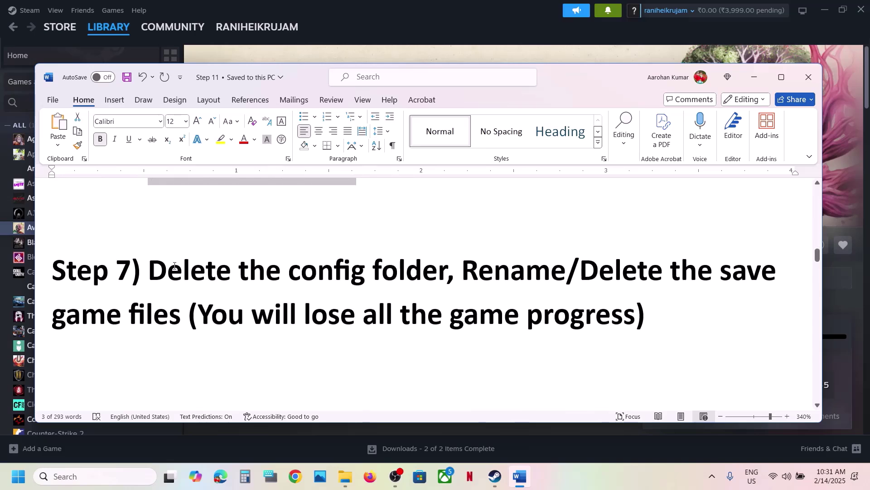
left_click_drag(150, 268, 446, 272)
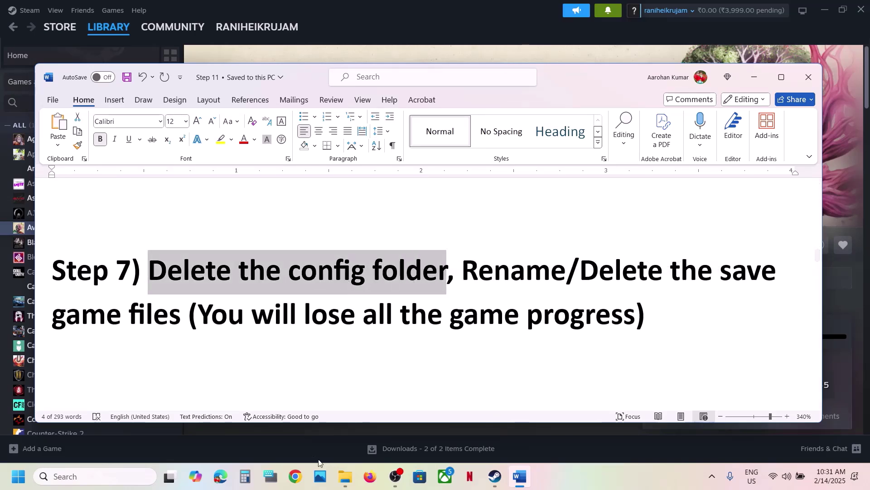
Switch to File Explorer and open the user's profile folder under C:\Users
left_click(345, 476)
left_click(38, 250)
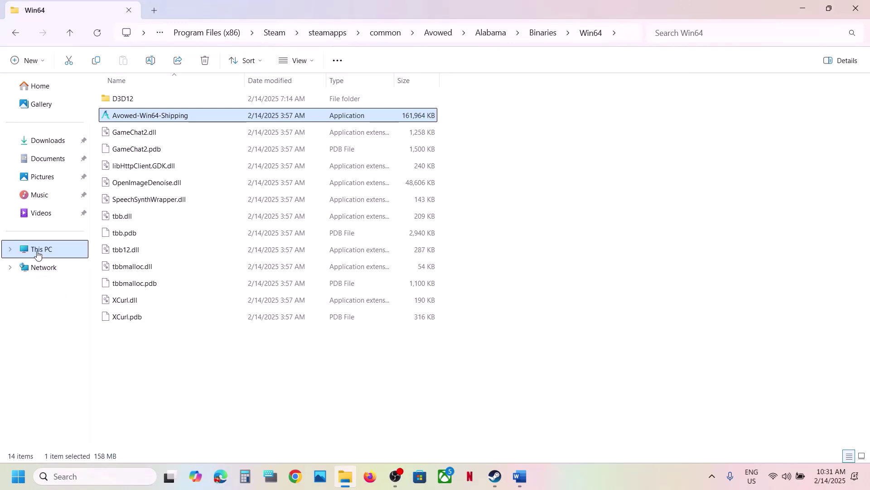
double_click(319, 119)
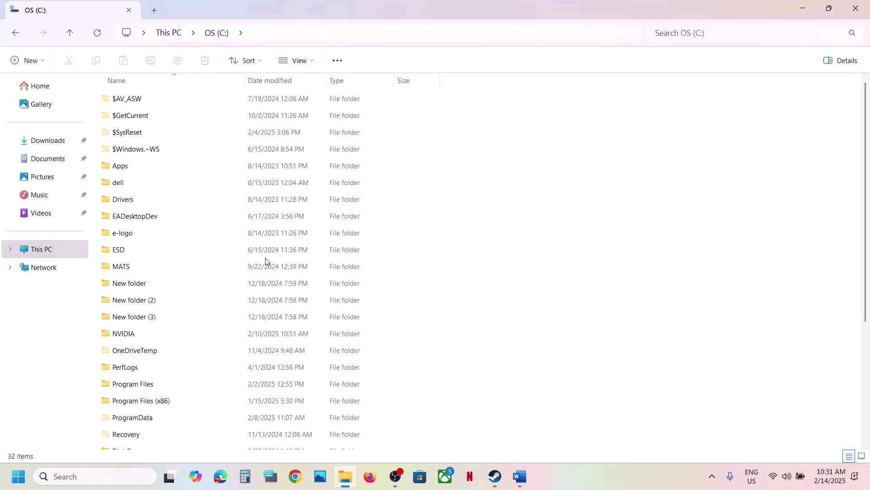
scroll(266, 259, "down", 4)
double_click(137, 314)
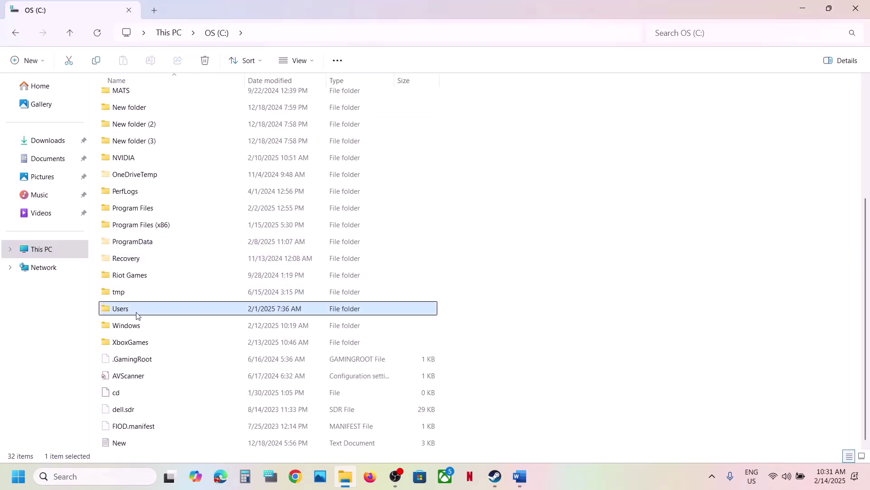
left_click(154, 104)
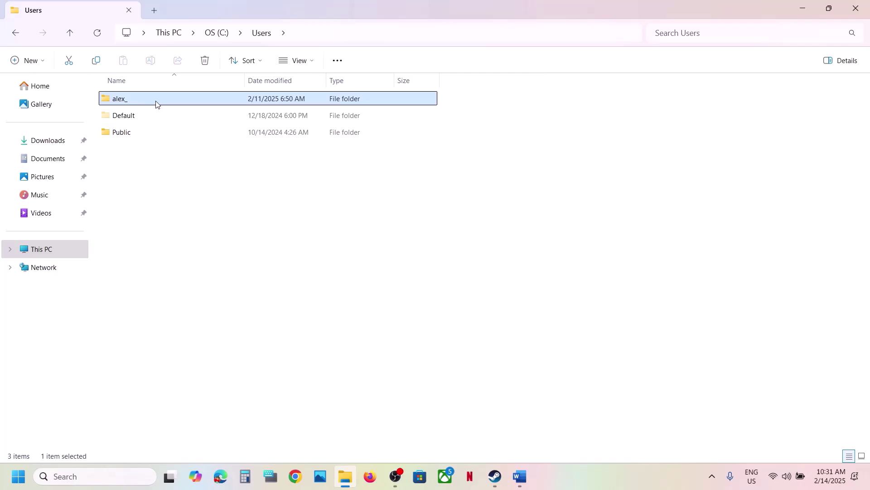
double_click(156, 105)
Look at the view's Show options for folder contents and select the AppData folder
left_click(135, 218)
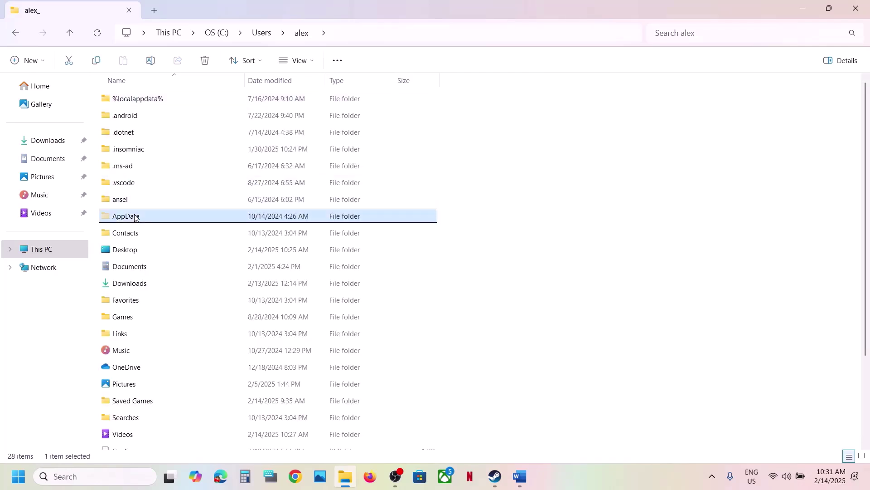
left_click(311, 65)
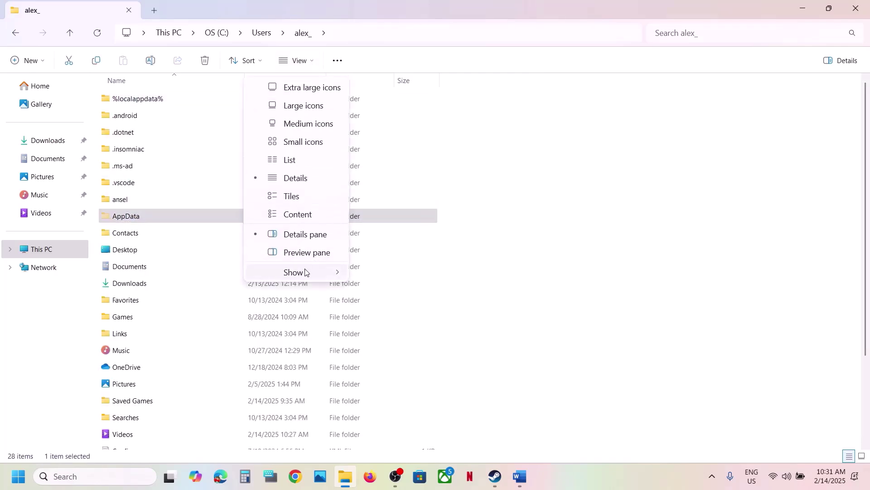
mouse_move(306, 273)
left_click(136, 219)
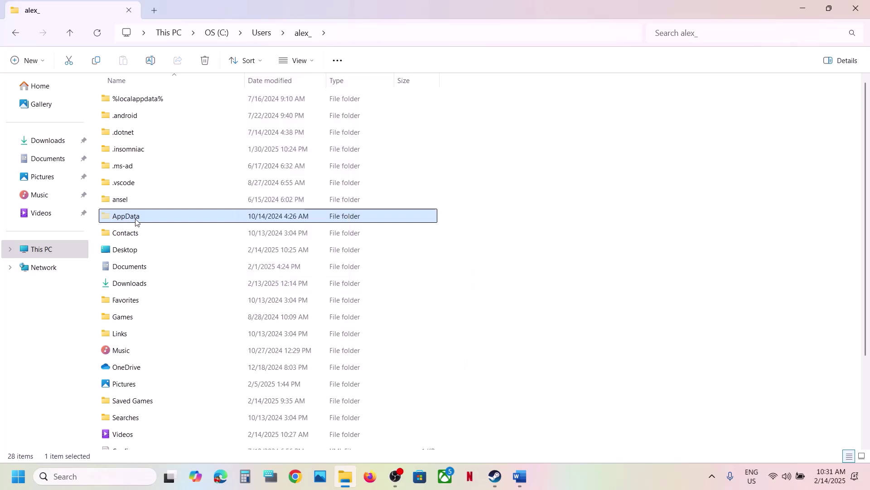
Open the Saved folder inside AppData\Local\Alabama and view the Delete option for the Config folder without applying it
double_click(136, 220)
double_click(141, 104)
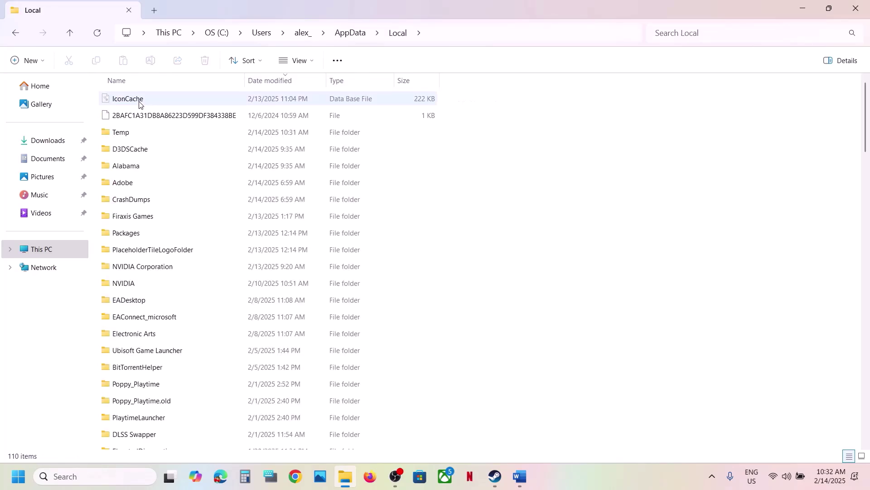
double_click(132, 166)
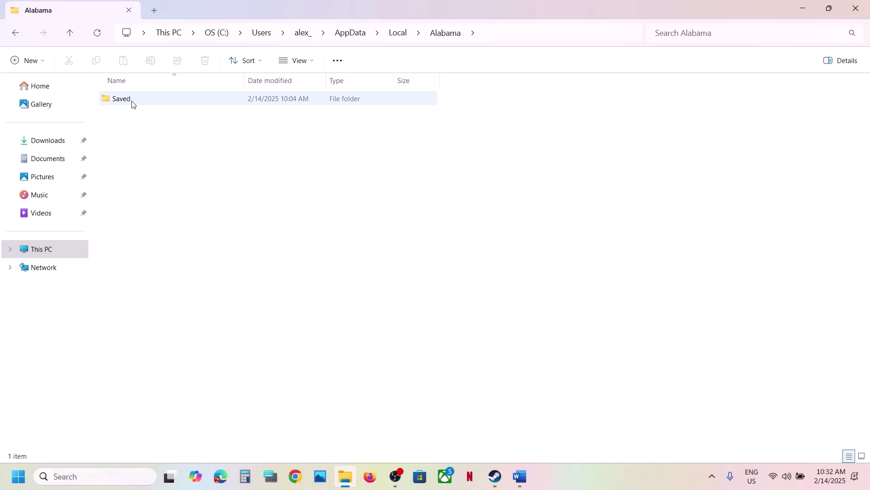
double_click(133, 100)
left_click(134, 103)
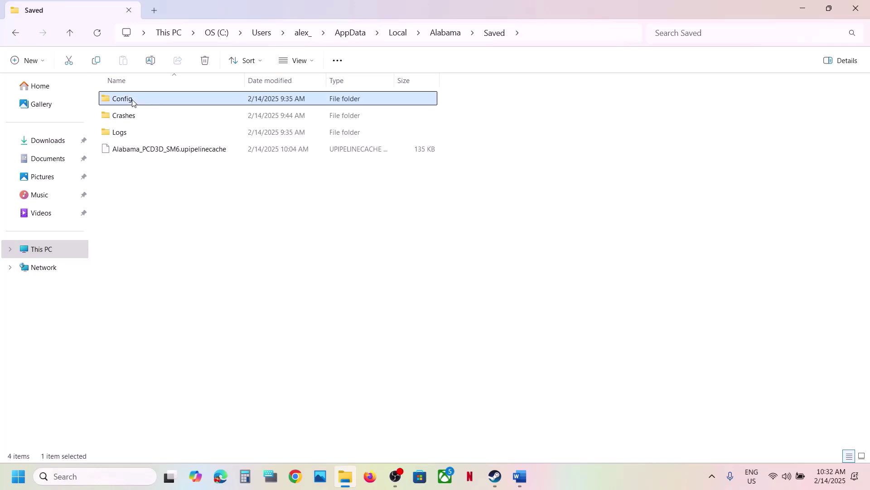
right_click(132, 102)
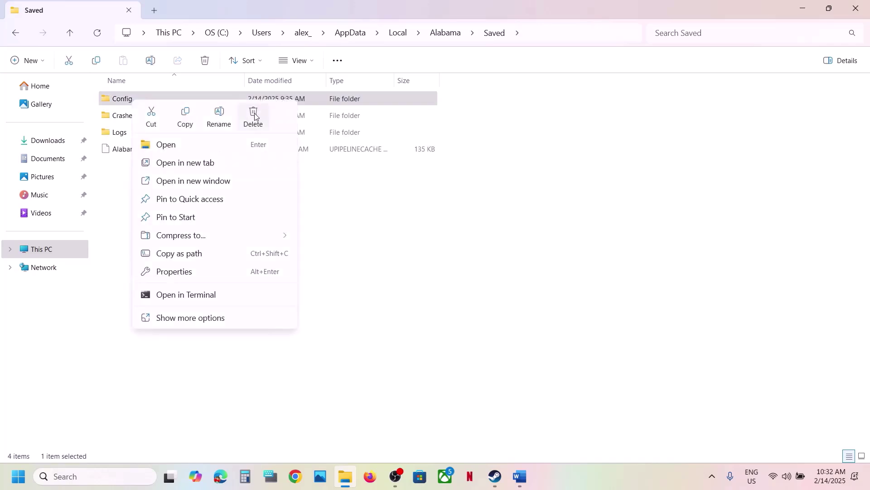
left_click(317, 181)
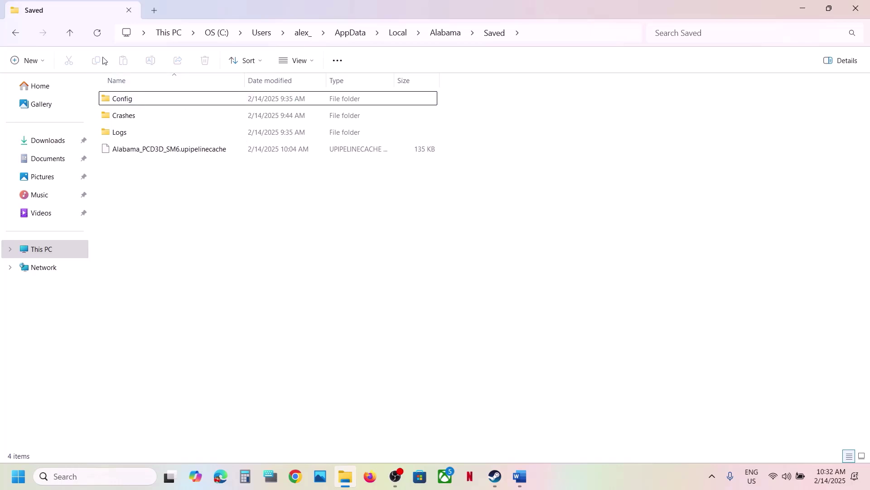
Return to the Local folder and view the Delete option for the Alabama folder
left_click(68, 39)
left_click(68, 38)
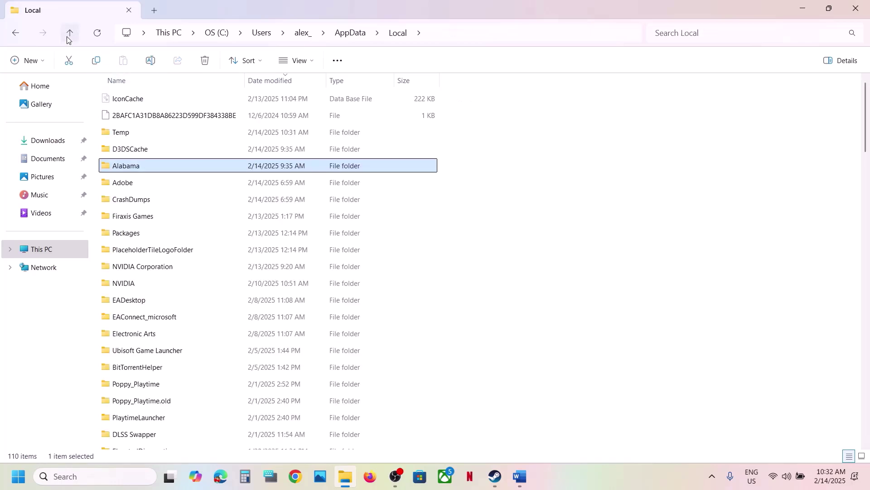
right_click(145, 171)
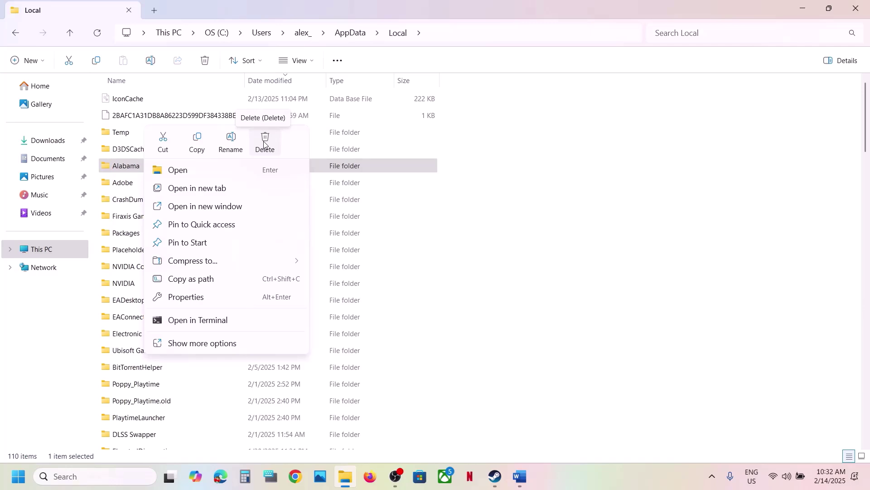
Switch to the Word notes and highlight the Step 7 parts about renaming or deleting save game files and losing game progress
left_click(495, 477)
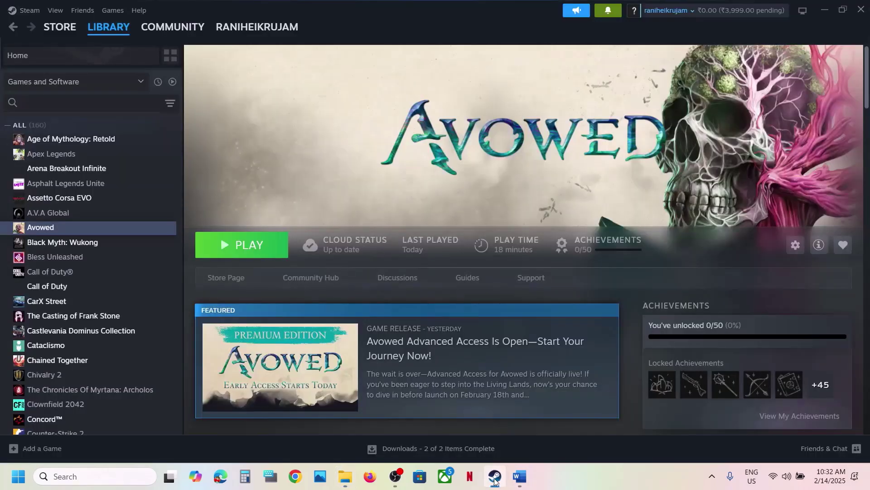
left_click(518, 482)
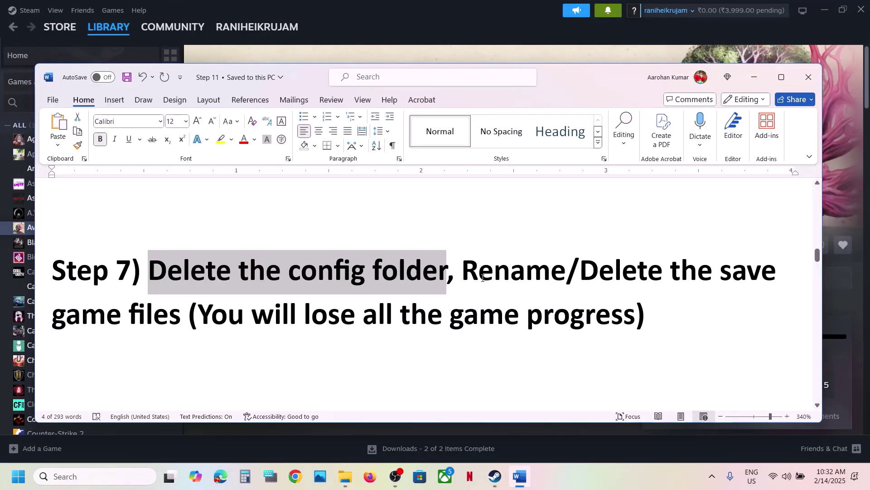
left_click_drag(471, 272, 187, 321)
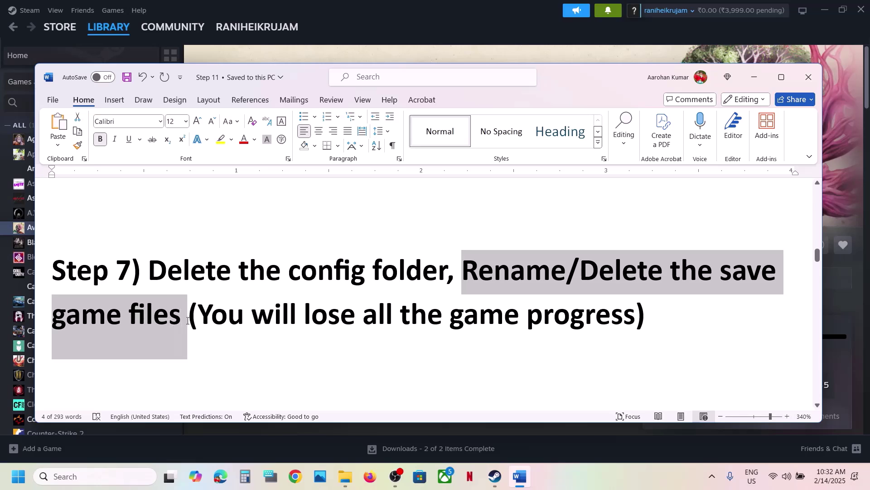
left_click(189, 318)
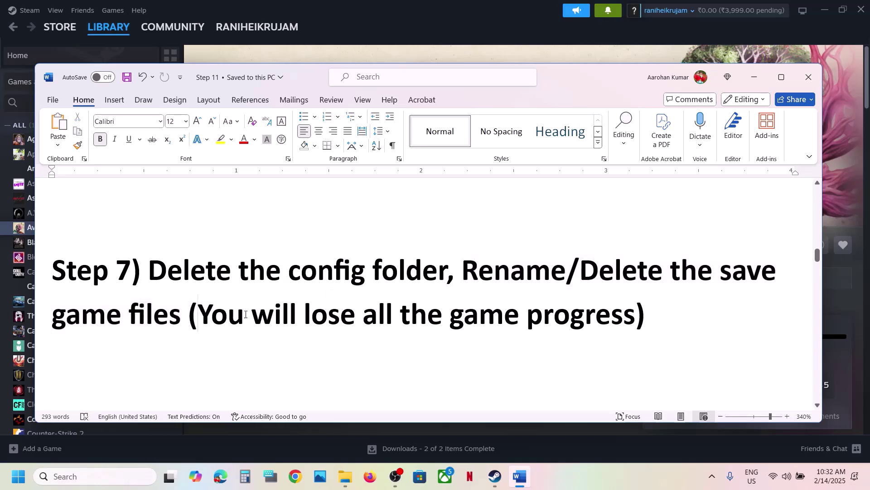
left_click_drag(245, 314, 572, 319)
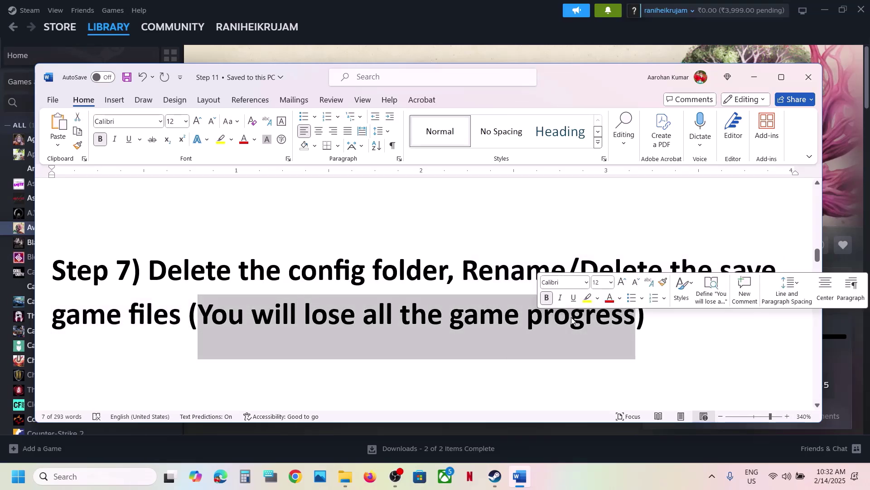
Switch to File Explorer and open the user's profile folder under C:\Users
left_click(351, 469)
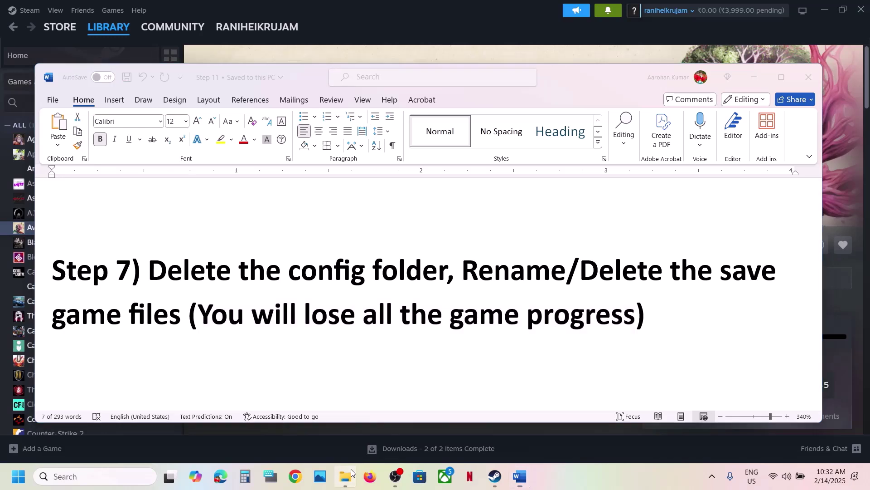
left_click(60, 255)
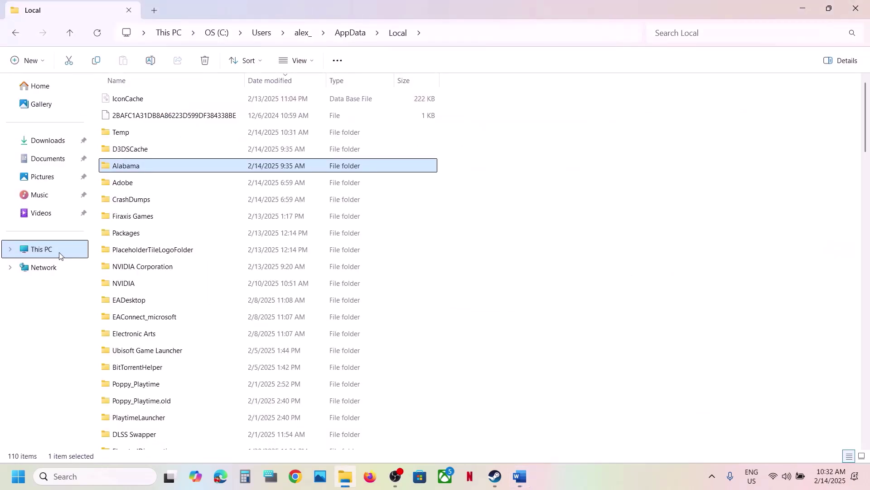
double_click(285, 121)
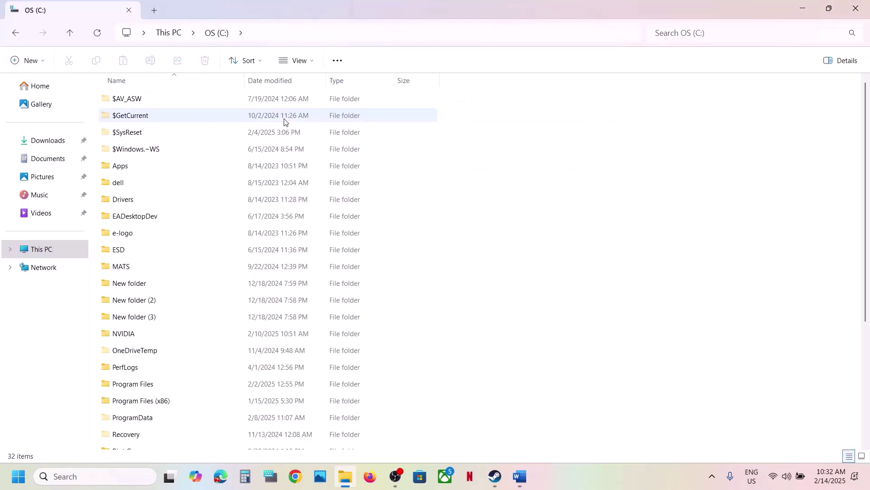
scroll(198, 251, "down", 5)
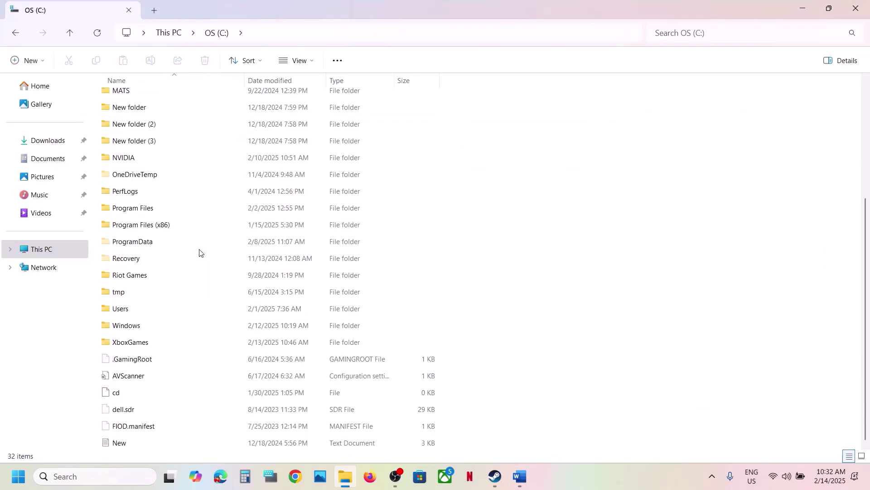
double_click(131, 315)
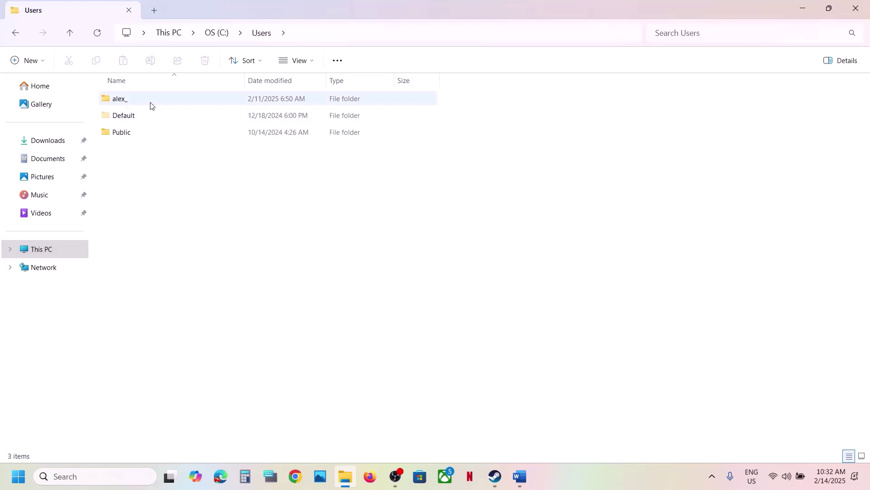
left_click(149, 106)
double_click(149, 106)
Open the Avowed folder inside Saved Games to view its save files
scroll(161, 315, "down", 3)
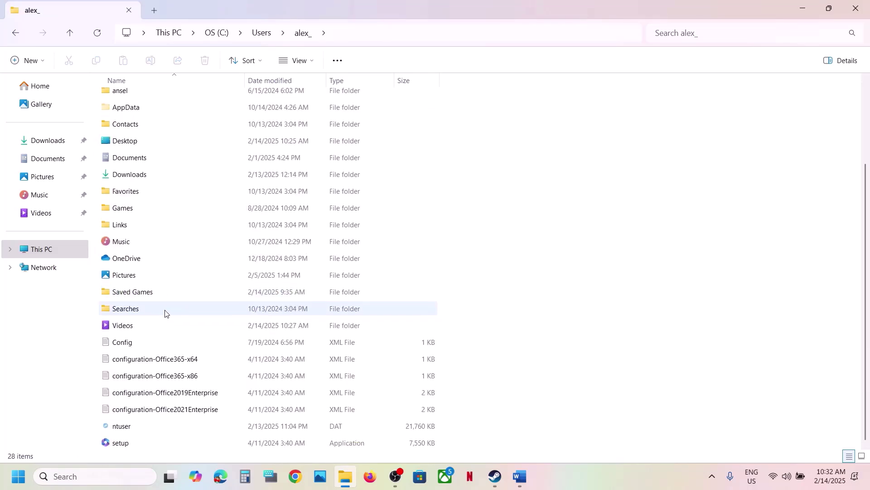
left_click(139, 295)
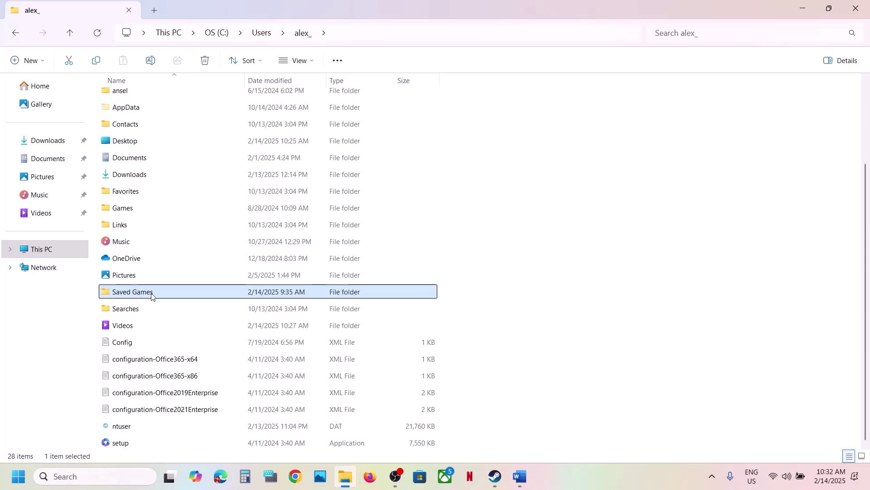
double_click(152, 296)
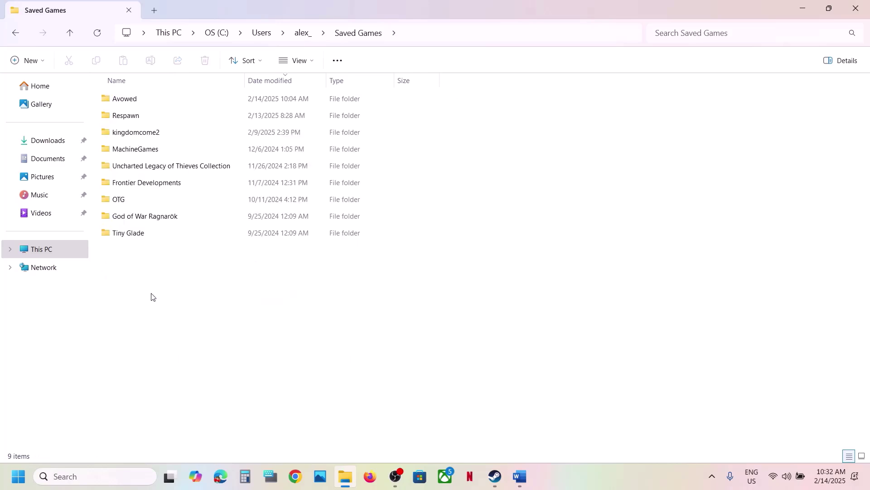
left_click(139, 104)
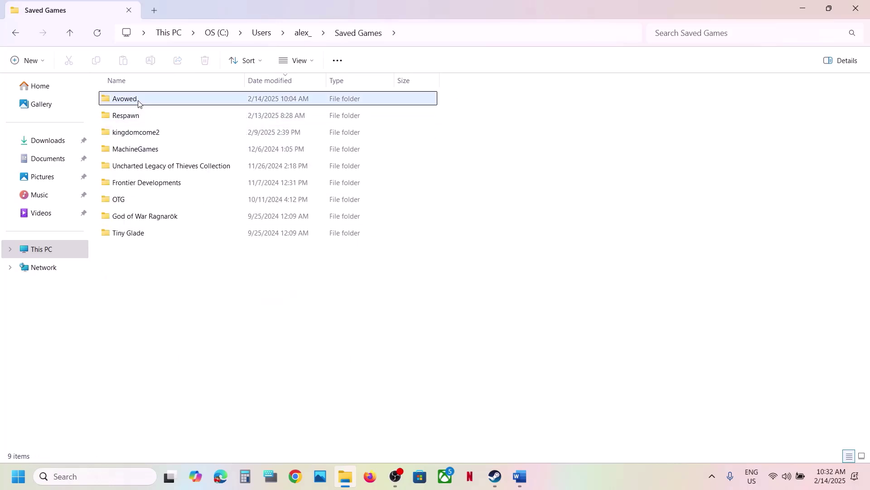
double_click(163, 102)
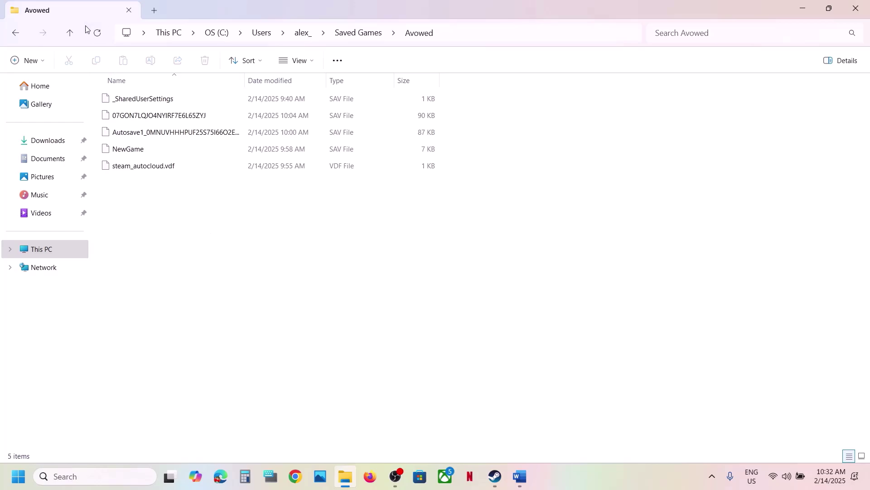
Copy the Avowed save folder from Saved Games to the desktop
left_click(75, 34)
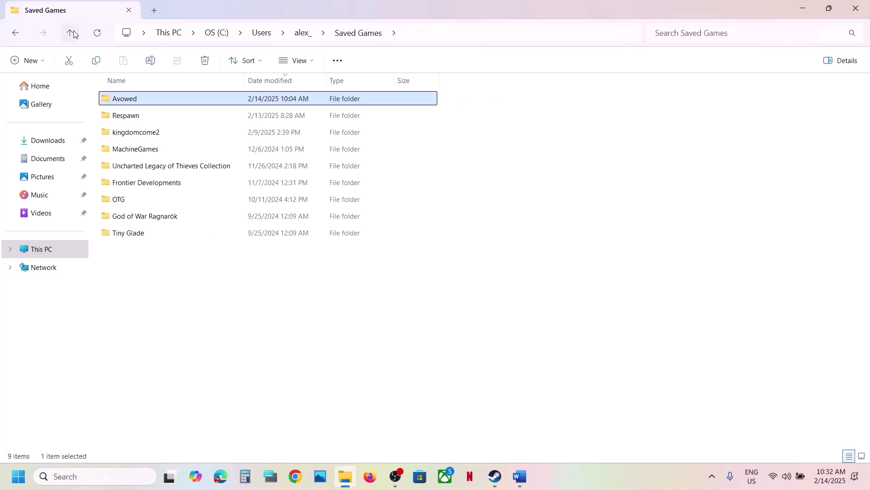
right_click(146, 102)
left_click(202, 121)
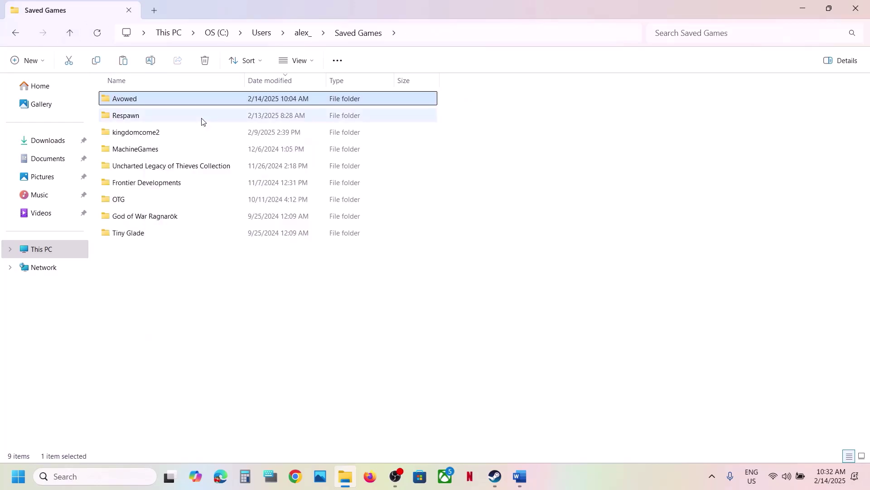
left_click(346, 476)
key("ctrl+v")
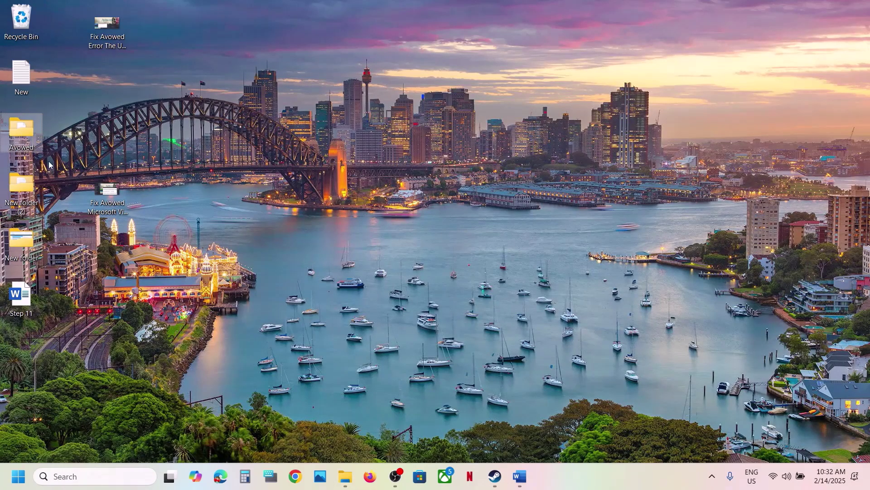
Rename the Avowed folder in Saved Games to Avowed.old, then view its Delete option
left_click(344, 485)
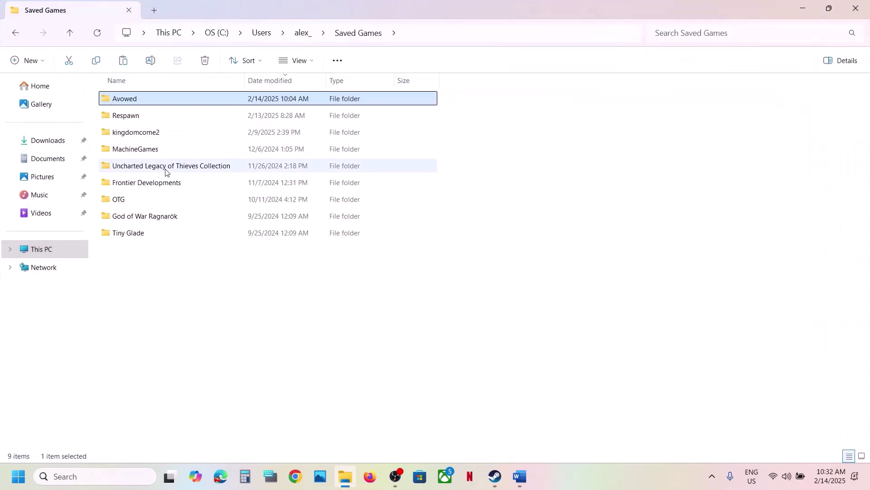
right_click(134, 102)
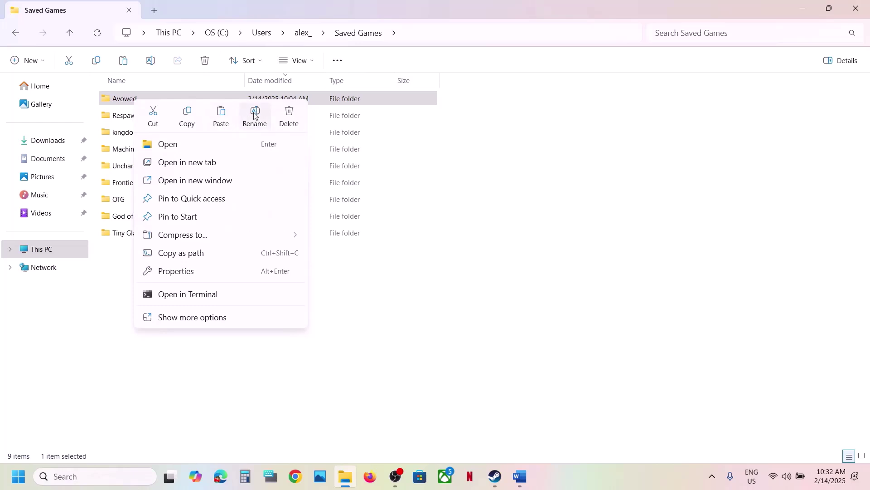
left_click(257, 115)
left_click(149, 97)
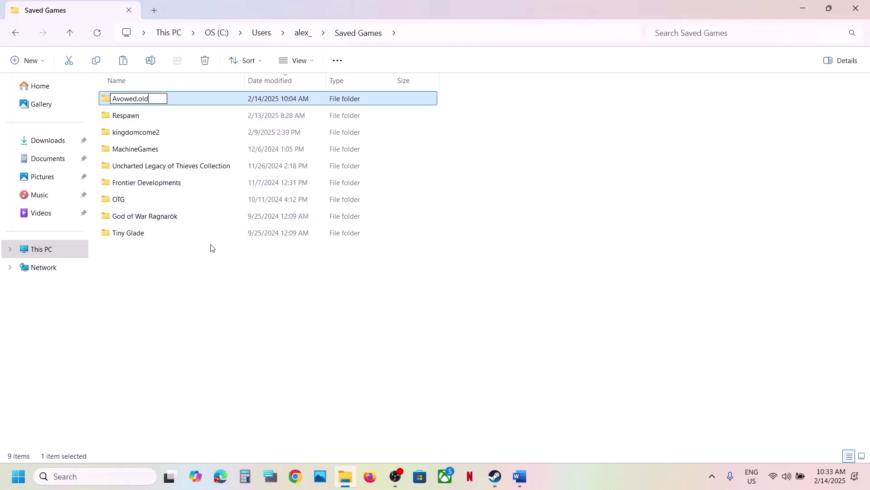
left_click(207, 272)
right_click(130, 99)
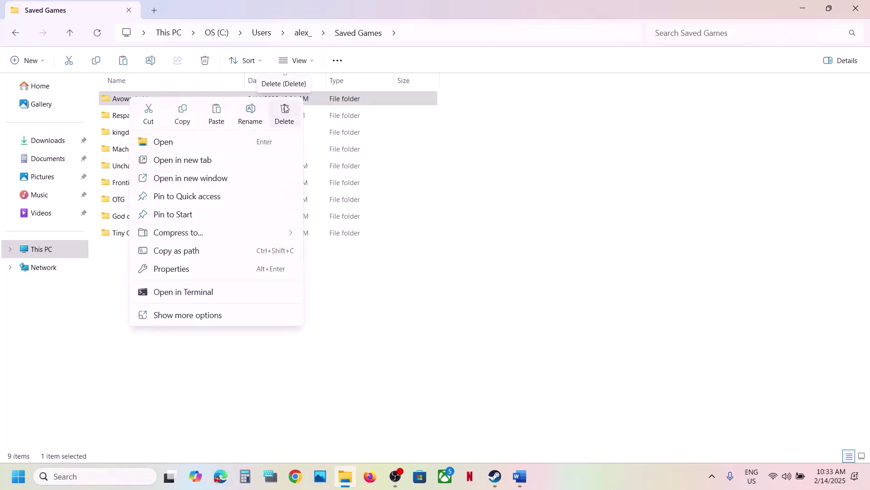
Switch to the Word notes and read the Step 8 section about installing Visual C++ Files
left_click(495, 476)
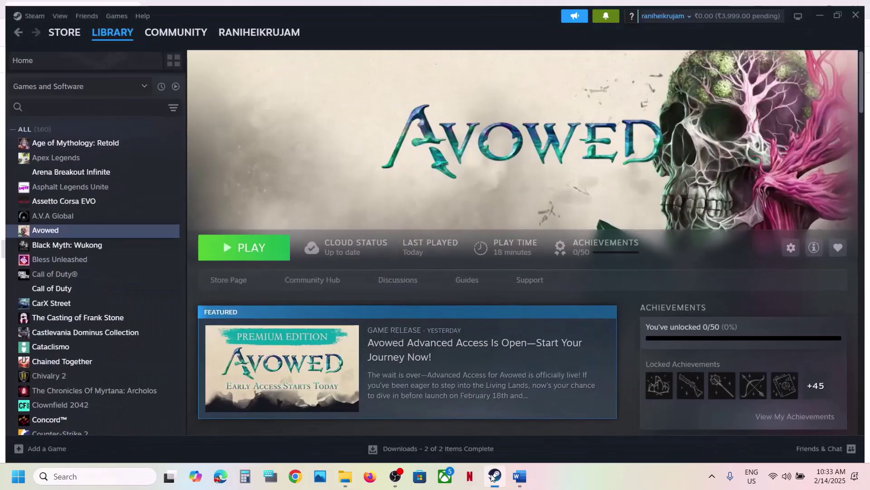
left_click(520, 476)
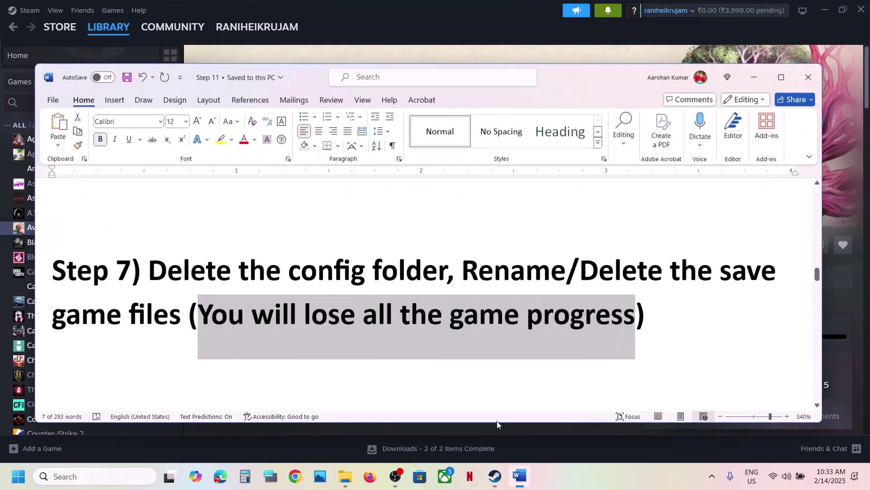
scroll(366, 313, "down", 2)
scroll(366, 313, "down", 3)
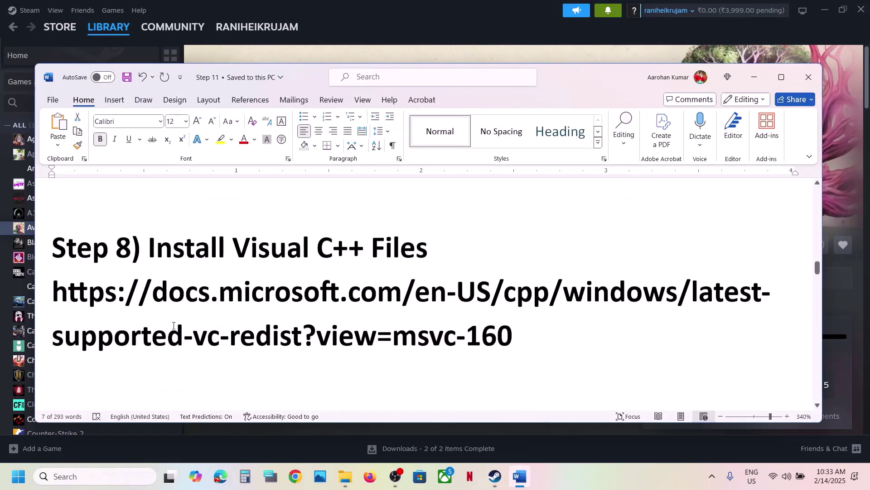
Copy the Microsoft Visual C++ redistributable link from Step 8 of the notes and open it in Chrome
left_click(512, 307)
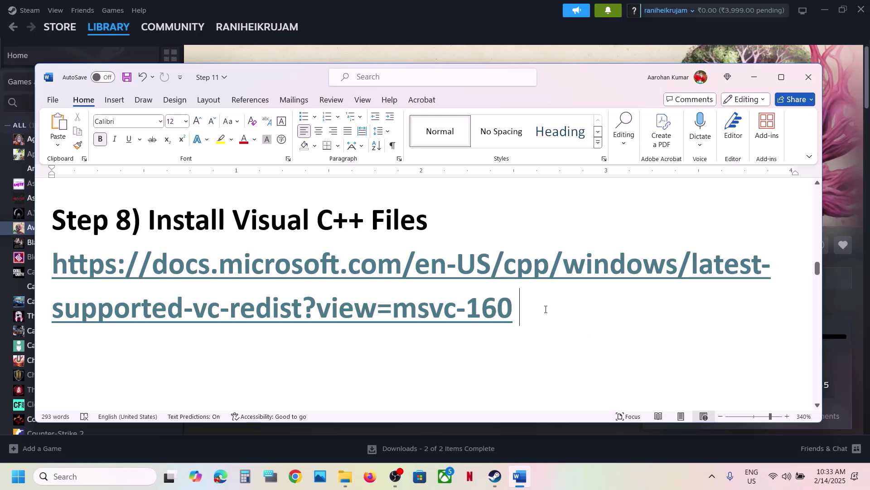
triple_click(108, 246)
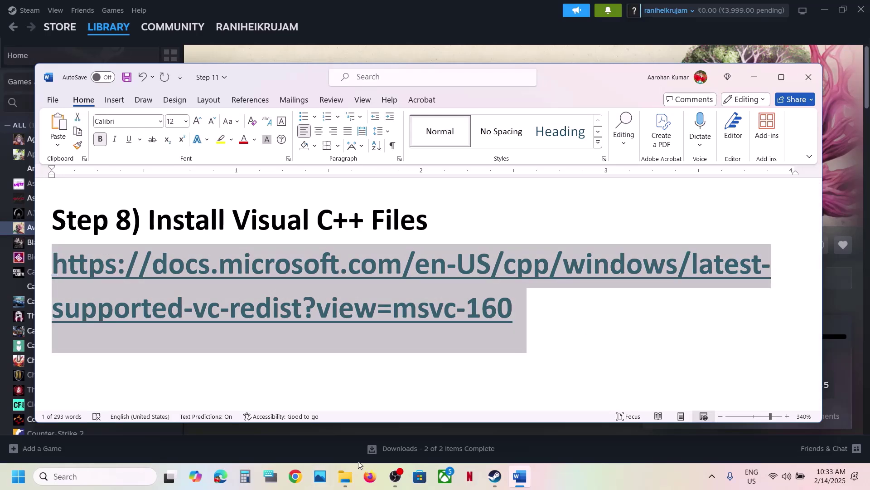
left_click(293, 480)
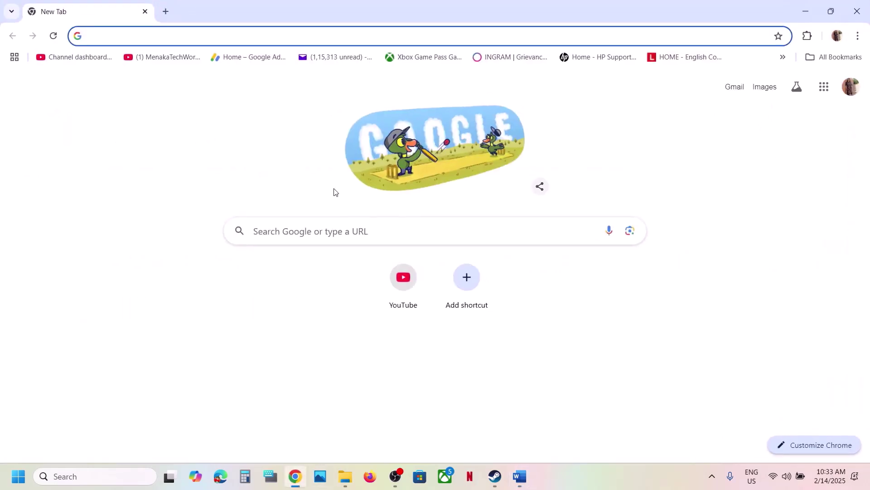
key("ctrl+v")
key("Return")
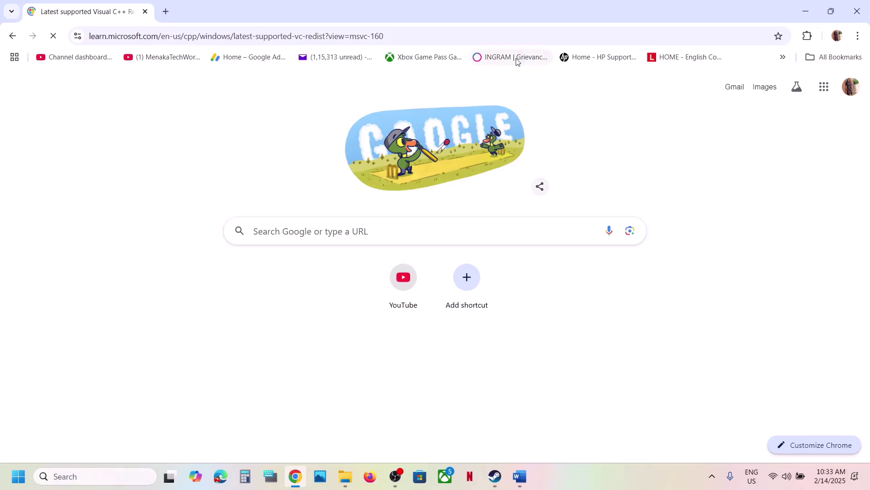
Download the X86 Visual C++ 2015-2022 Redistributable from the latest version table, run it and start a repair
scroll(397, 322, "down", 5)
scroll(397, 321, "down", 3)
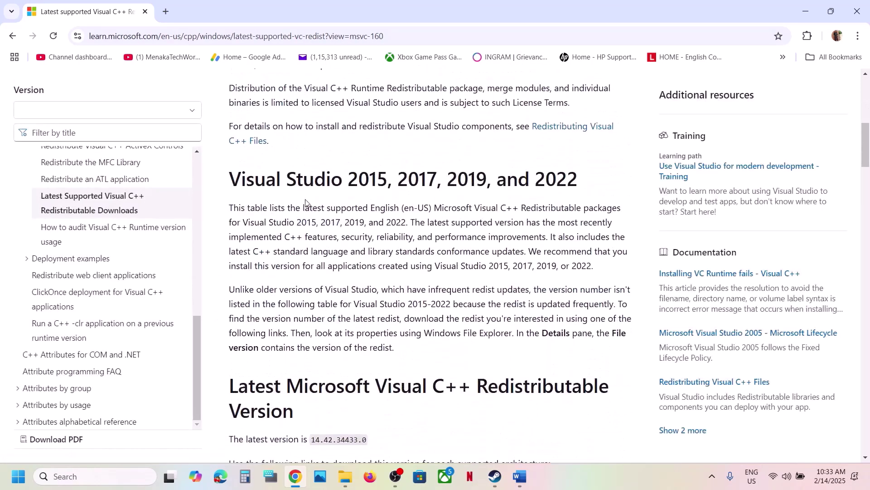
left_click_drag(294, 188, 537, 186)
scroll(370, 264, "down", 3)
scroll(370, 264, "down", 3)
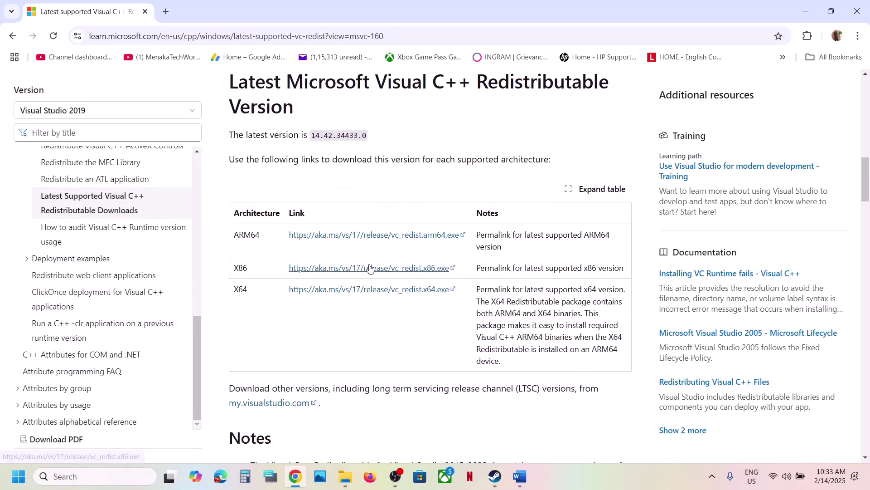
double_click(244, 267)
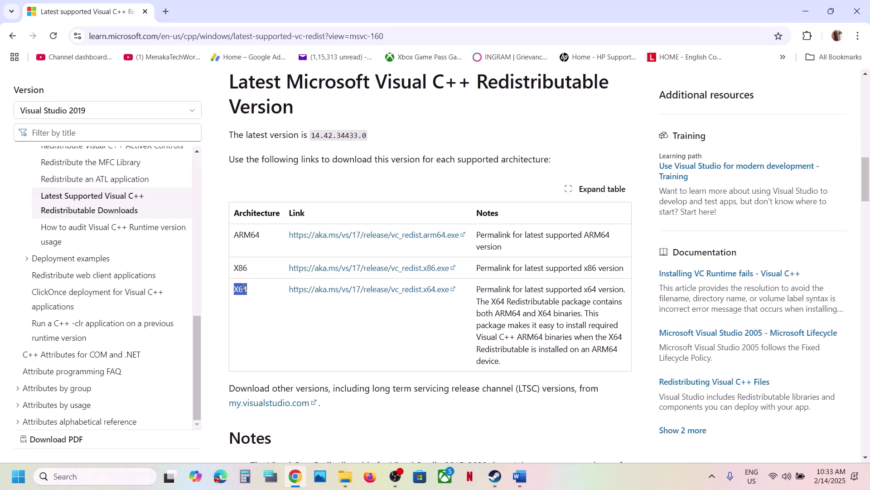
left_click_drag(244, 288, 241, 269)
double_click(240, 268)
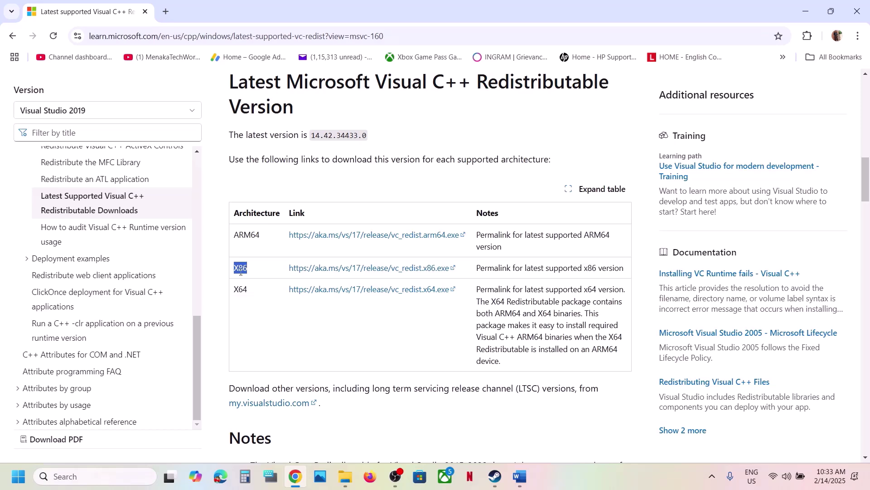
left_click(394, 273)
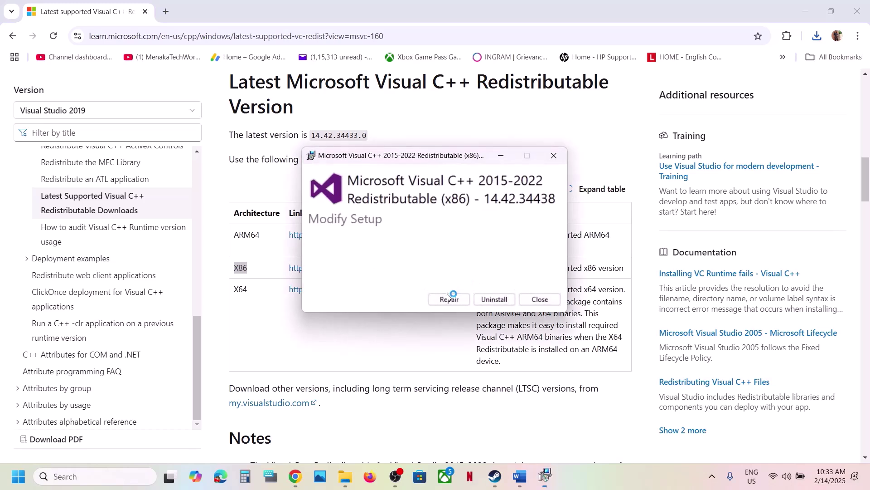
left_click(449, 299)
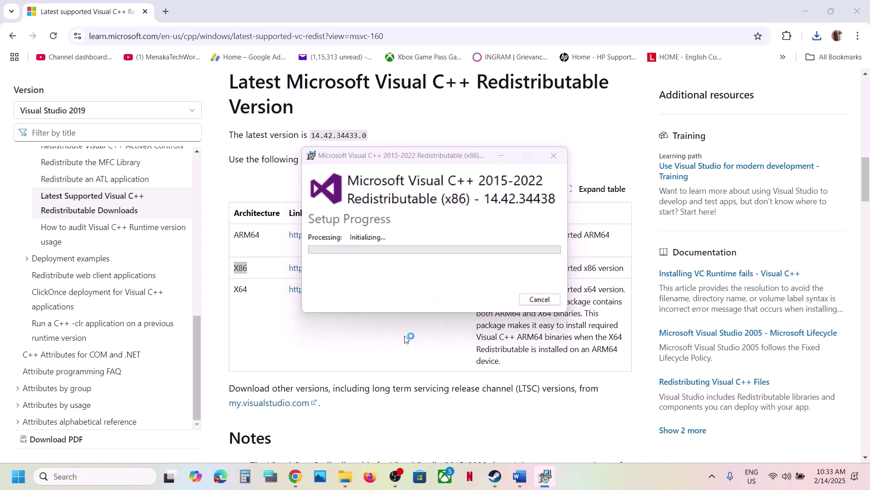
Download and run the X64 Visual C++ 2015-2022 Redistributable, try to repair it, and dismiss the error message
double_click(243, 288)
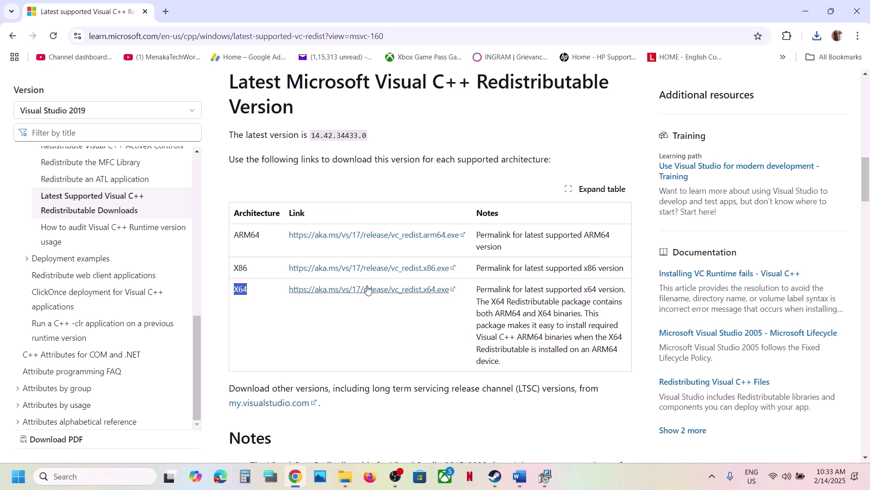
left_click(824, 35)
left_click(714, 99)
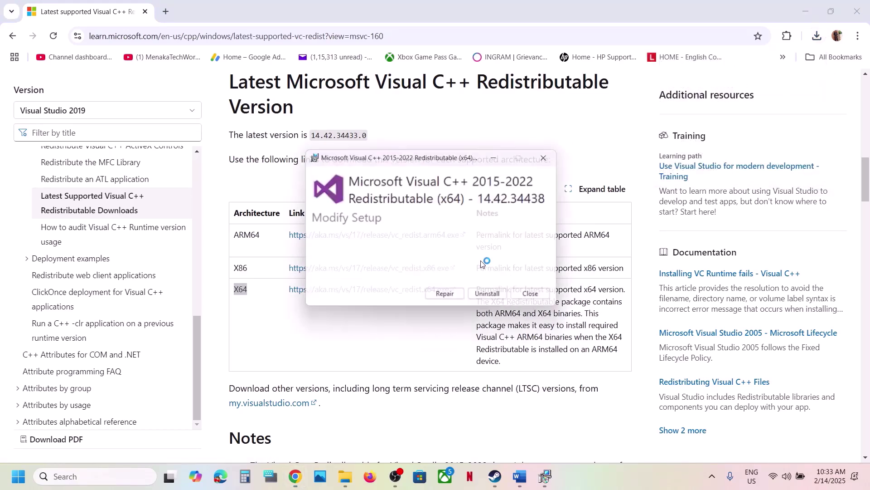
left_click(451, 299)
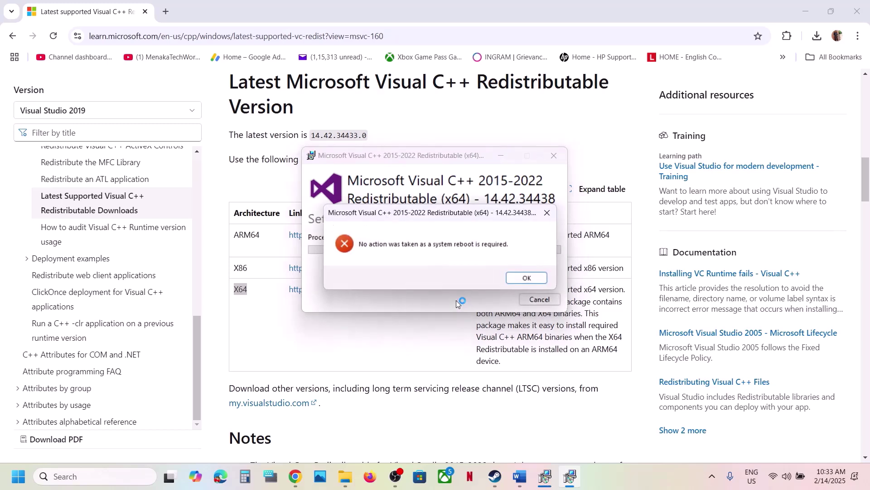
left_click(521, 278)
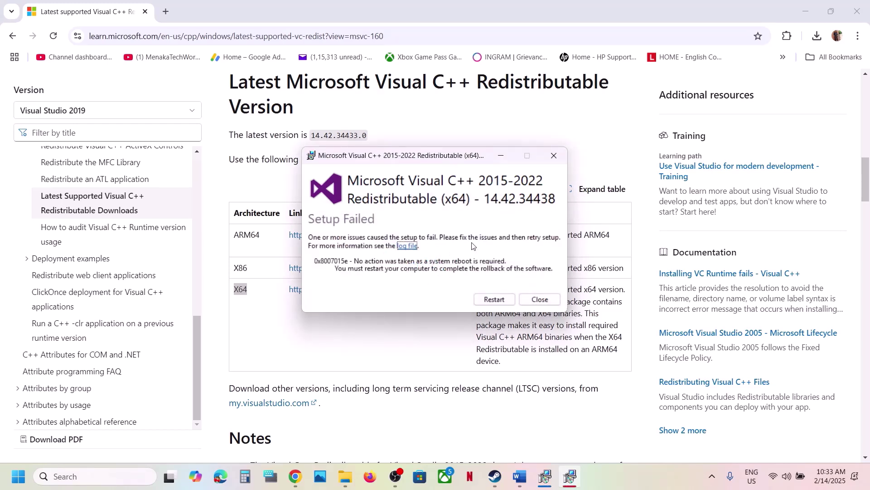
Place the x86 and x64 setup windows side by side to view both results, and close both installers
left_click(544, 477)
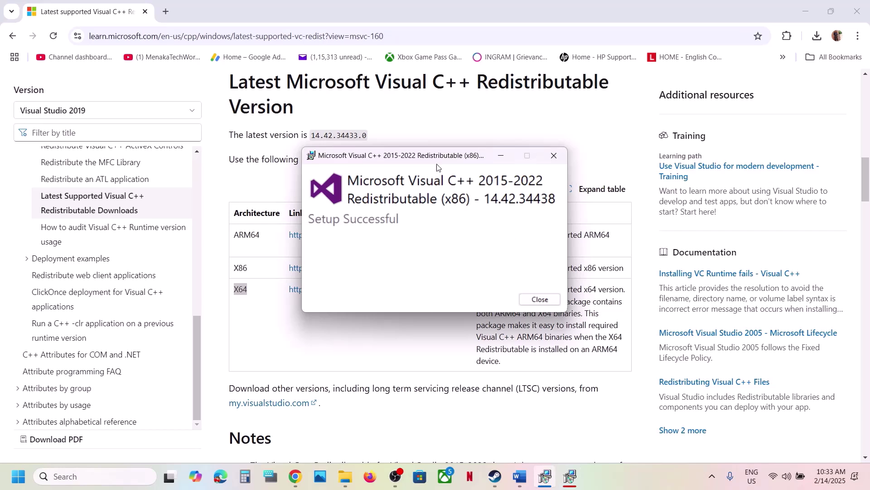
left_click_drag(434, 159, 643, 170)
left_click(444, 291)
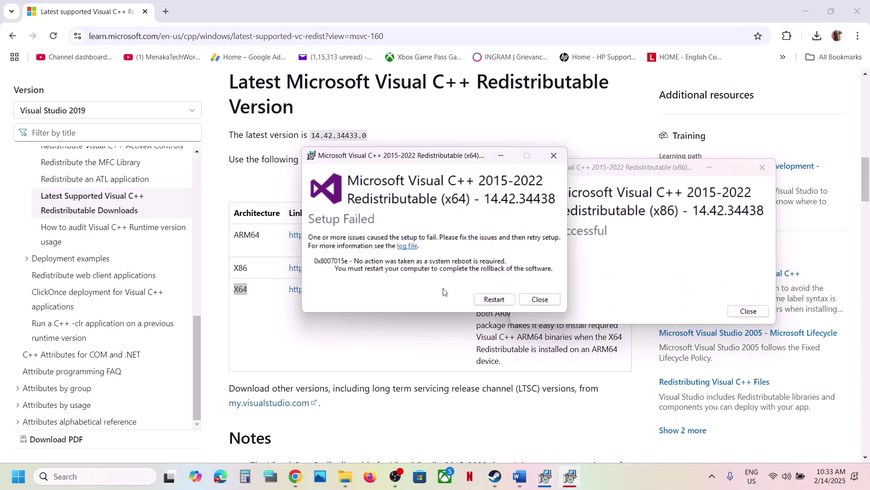
left_click(658, 251)
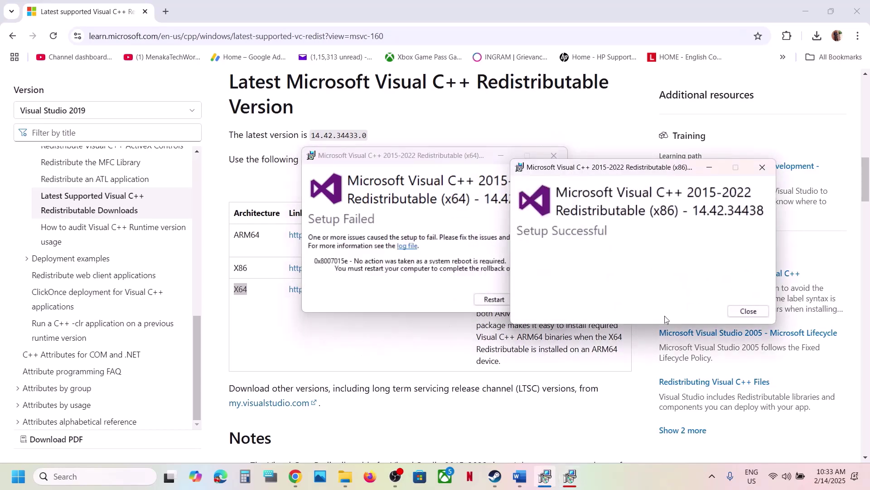
left_click(747, 311)
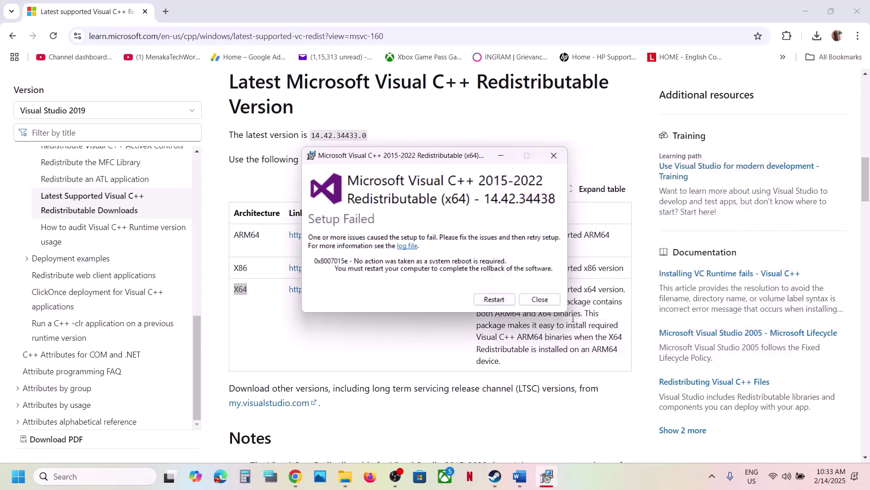
left_click(540, 299)
Show the Restart option among the Windows power choices and leave it without restarting
left_click(19, 476)
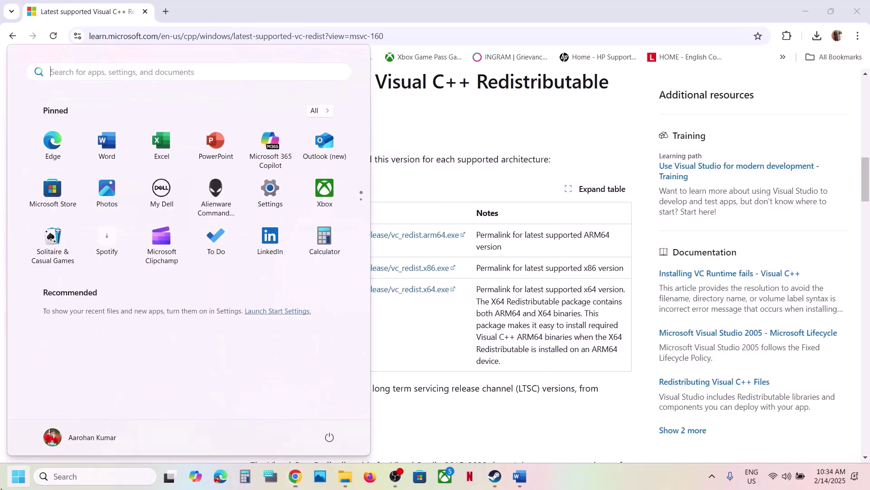
left_click(326, 441)
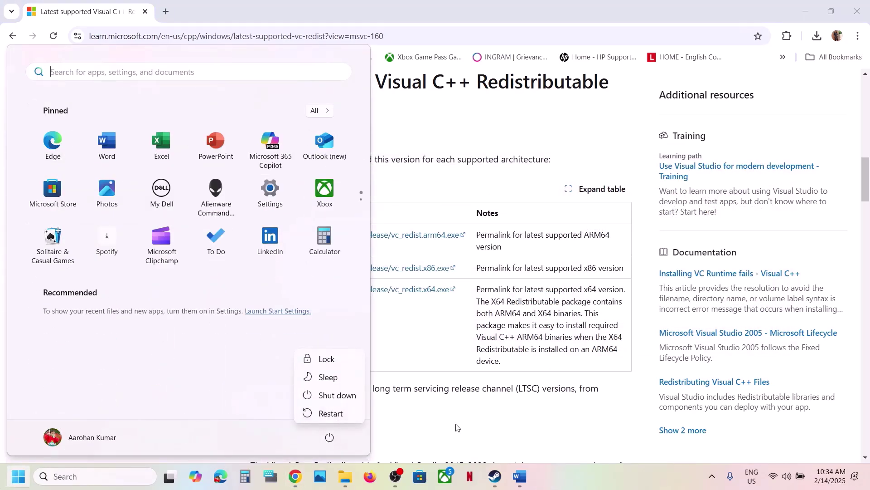
key("Escape")
Switch to the Word notes and read the Step 9 heading about Automatic Tuning in Nvidia App
left_click(497, 476)
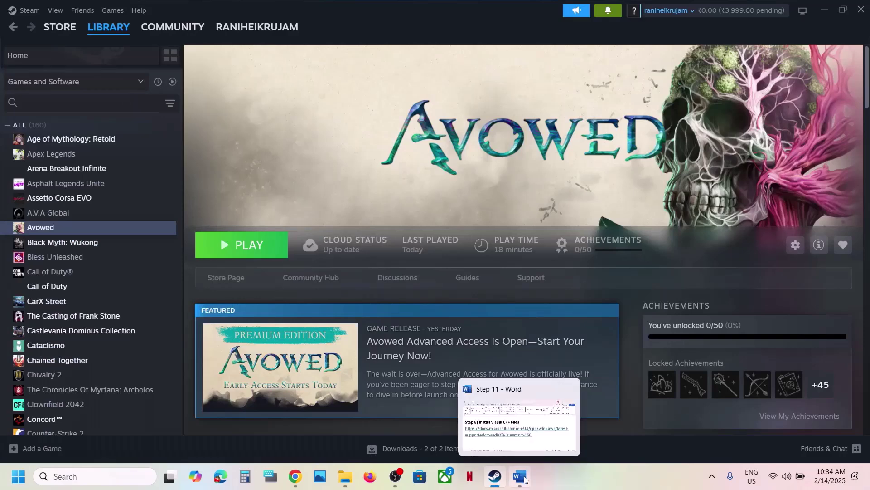
left_click(520, 476)
scroll(314, 254, "down", 3)
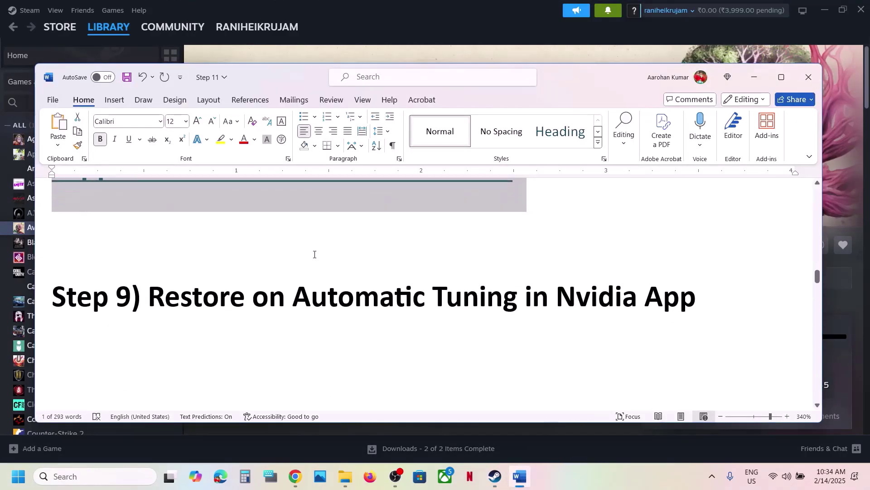
left_click_drag(156, 298, 619, 309)
Open the NVIDIA app, examine Automatic Tuning and its Restore option in the system performance settings, and close the app
left_click(106, 475)
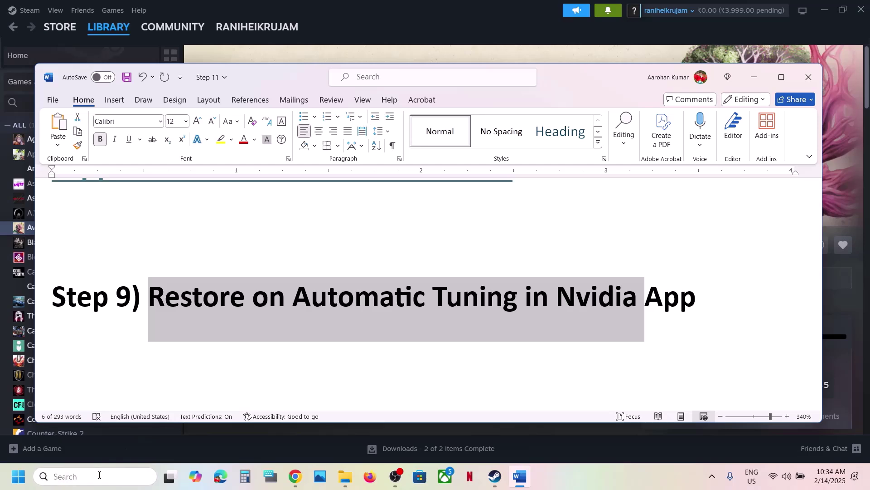
type("nvidia")
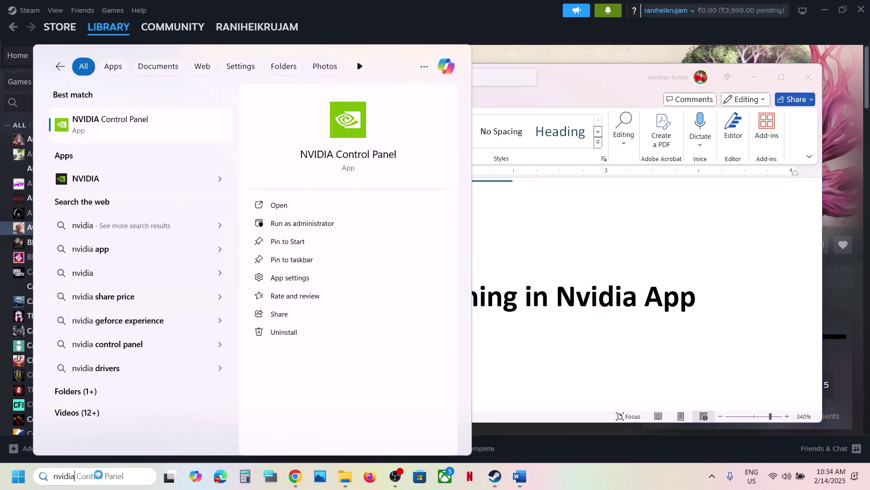
key("Down")
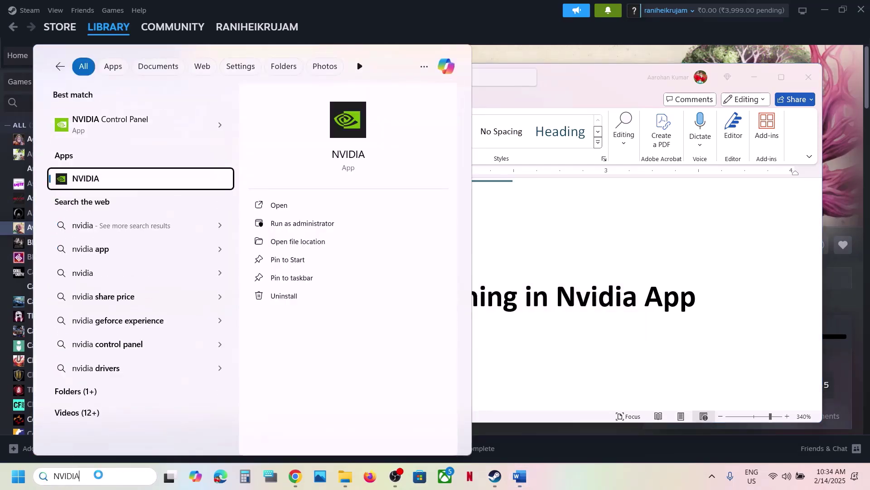
key("Return")
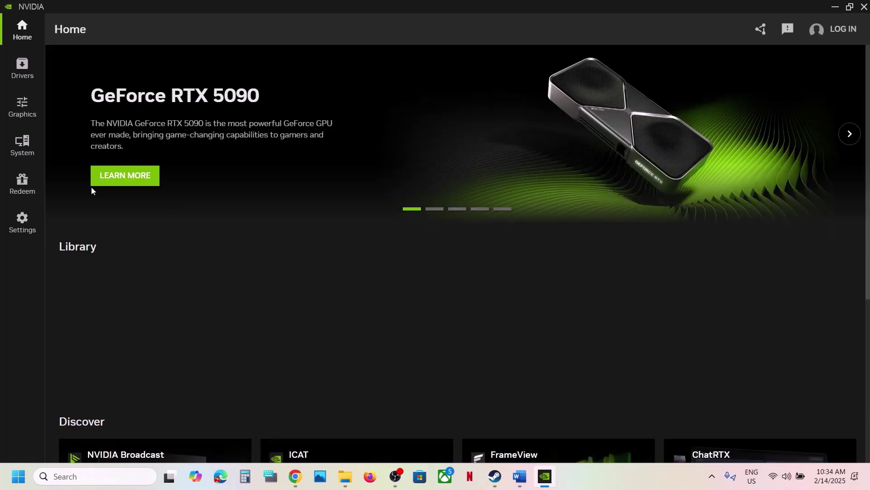
left_click(22, 144)
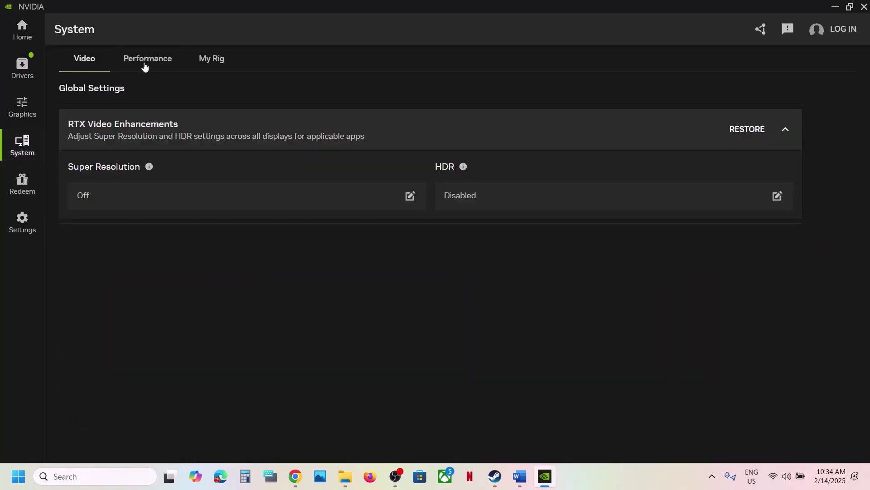
left_click(144, 64)
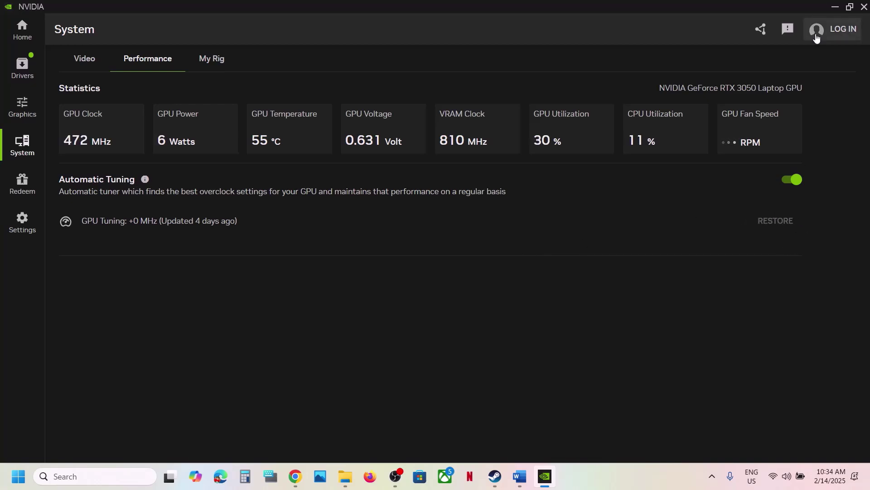
left_click(863, 13)
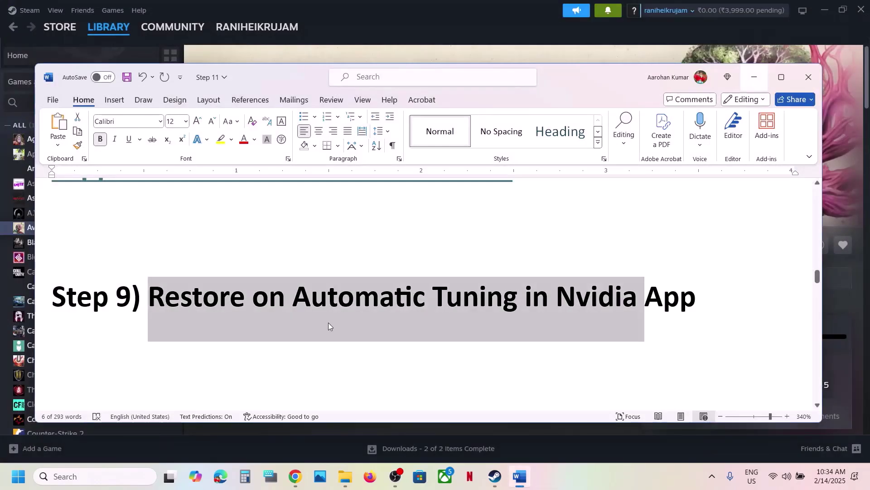
Copy the text "AMD 25.1.1 Optional Update" from Step 10 of the Word notes
scroll(328, 323, "down", 2)
scroll(328, 323, "down", 1)
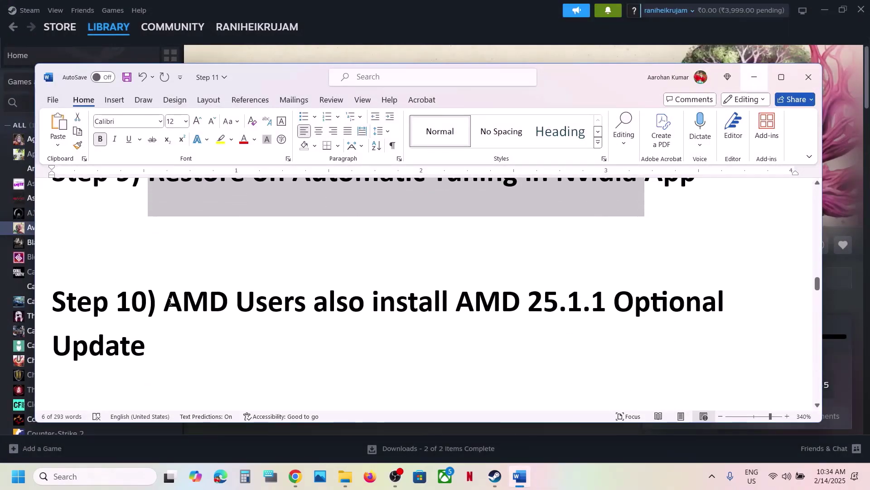
left_click_drag(170, 302, 403, 334)
left_click(402, 335)
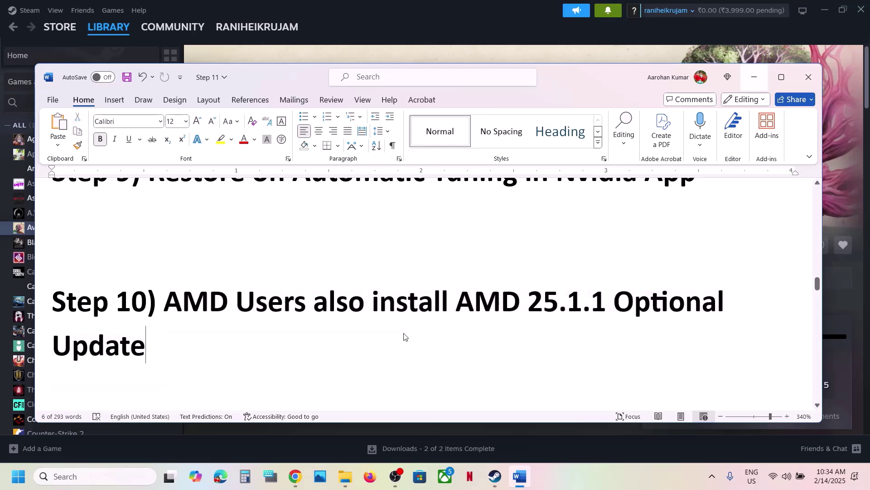
left_click(213, 326, "shift")
key("ctrl+c")
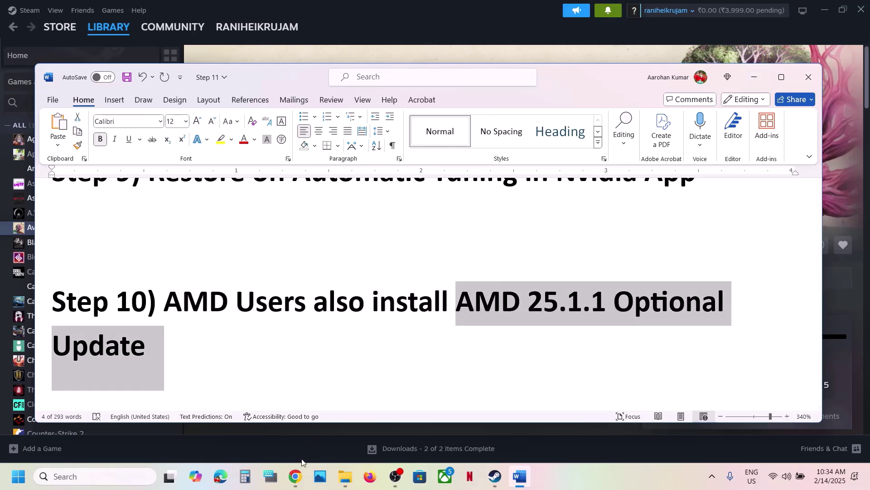
Search Google for "AMD 25.1.1 Optional Update" in a new Chrome tab and open the AMD Software: Adrenalin Edition result
left_click(295, 476)
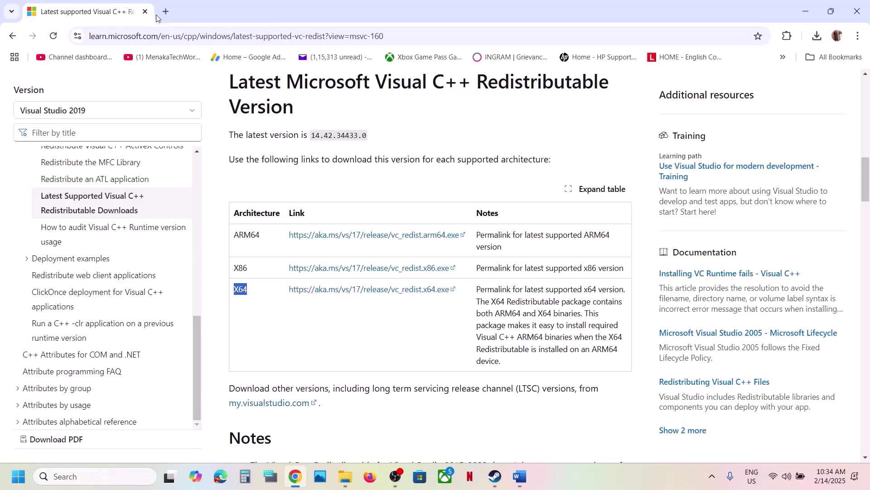
left_click(167, 12)
key("ctrl+v")
key("Return")
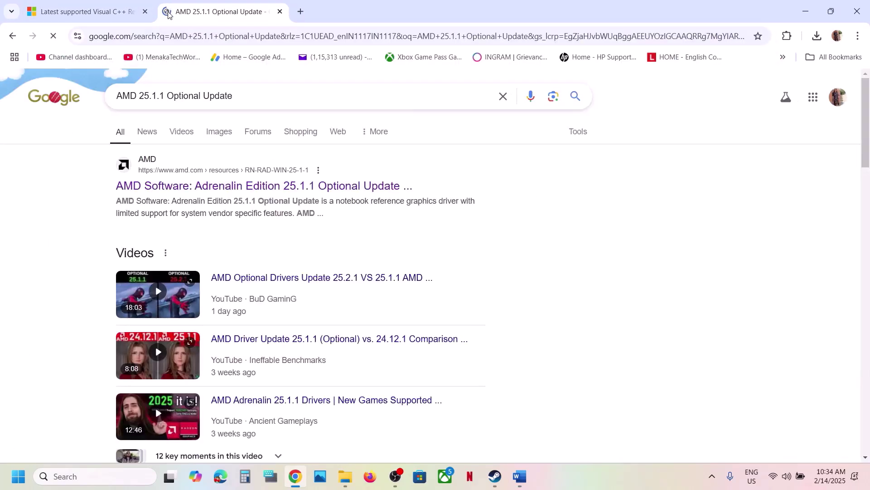
left_click(225, 186)
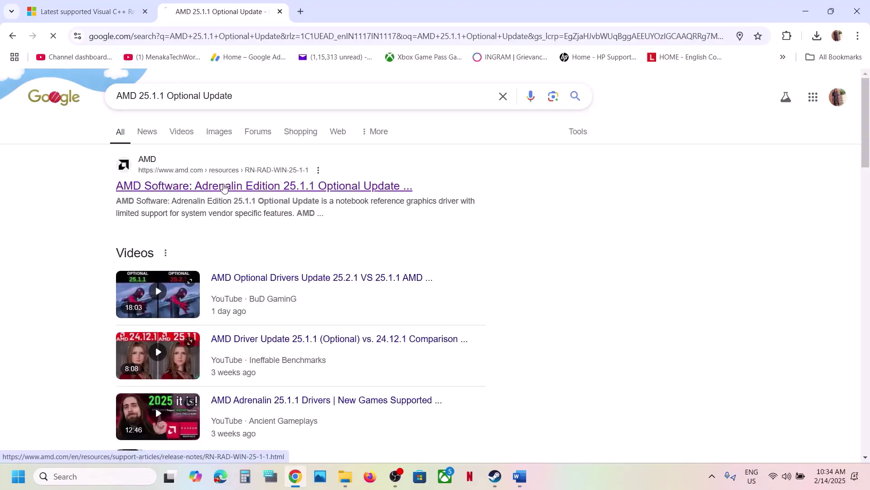
Download the AMD Adrenalin Edition 25.1.1 Optional Update driver for Windows 10 and 11, check its progress and display the Windows restart option
scroll(282, 315, "down", 13)
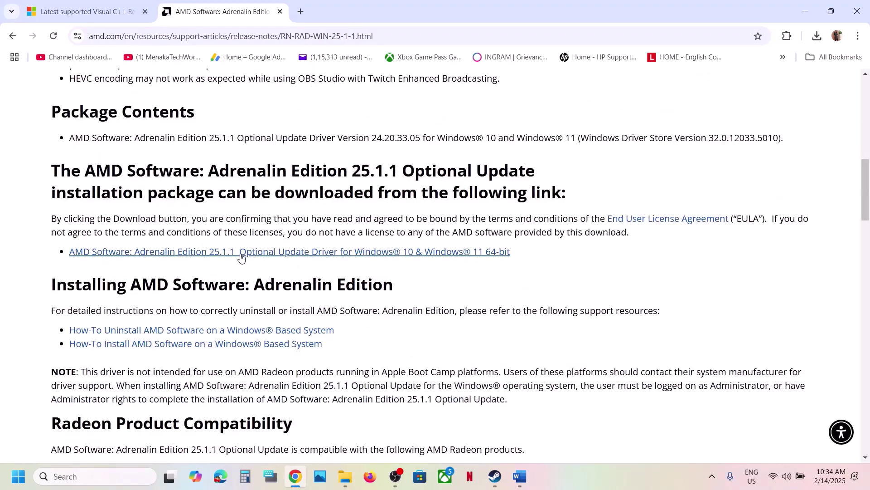
left_click(284, 253)
left_click(818, 36)
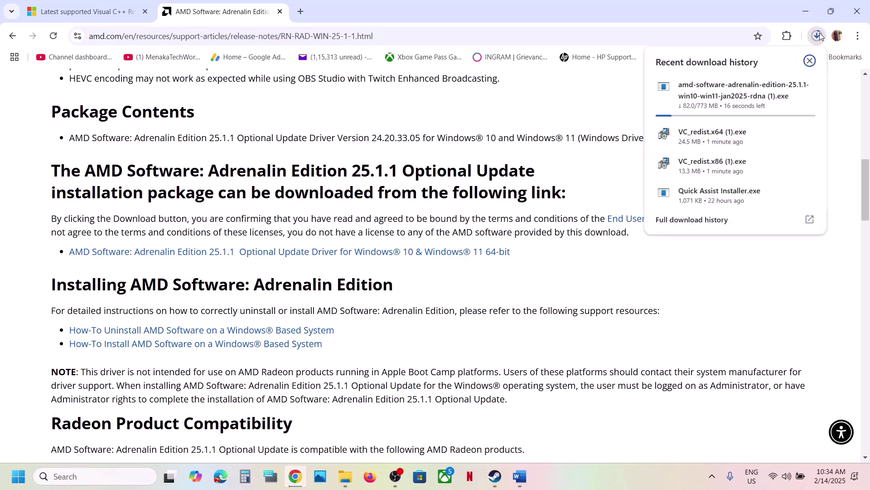
left_click(578, 121)
left_click(23, 481)
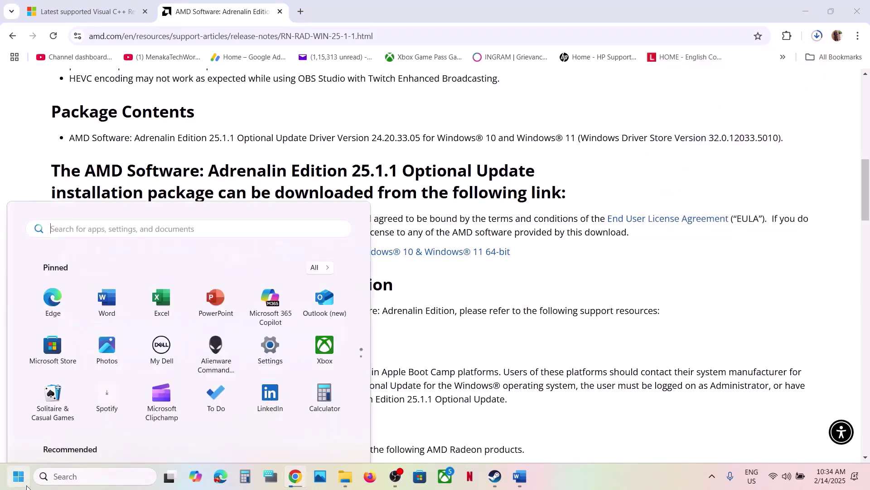
left_click(329, 437)
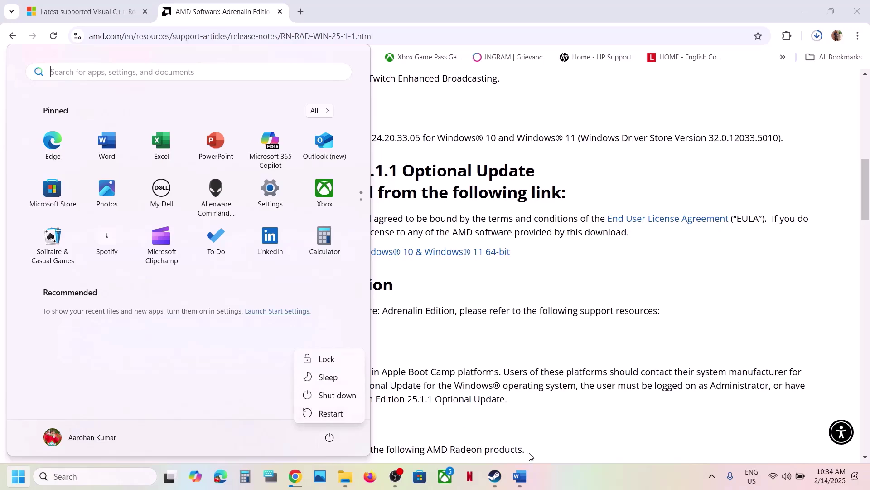
Switch to the Word notes and highlight the Step 11 text on closing MSI Afterburner/Rivatuner
left_click(495, 476)
left_click(519, 476)
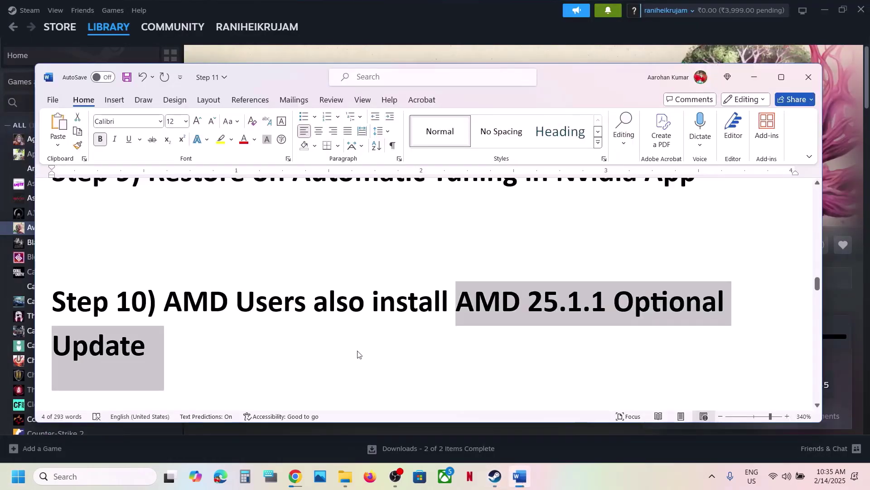
scroll(355, 353, "down", 6)
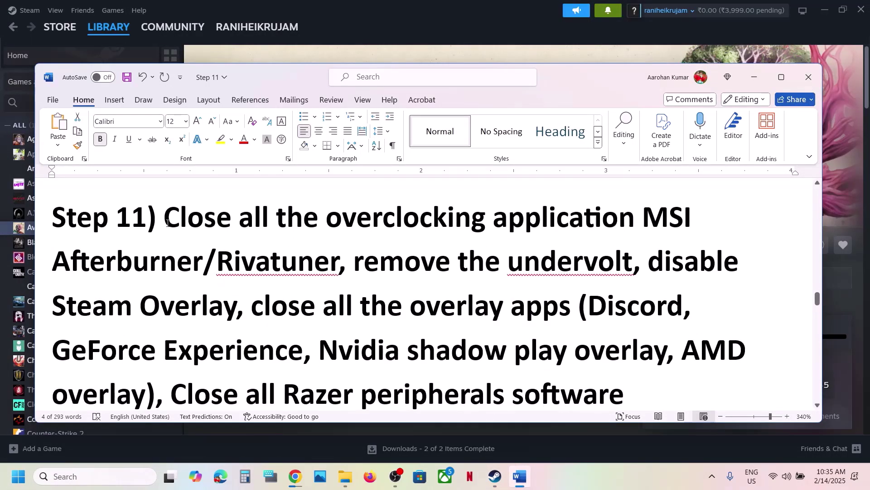
left_click_drag(168, 223, 281, 265)
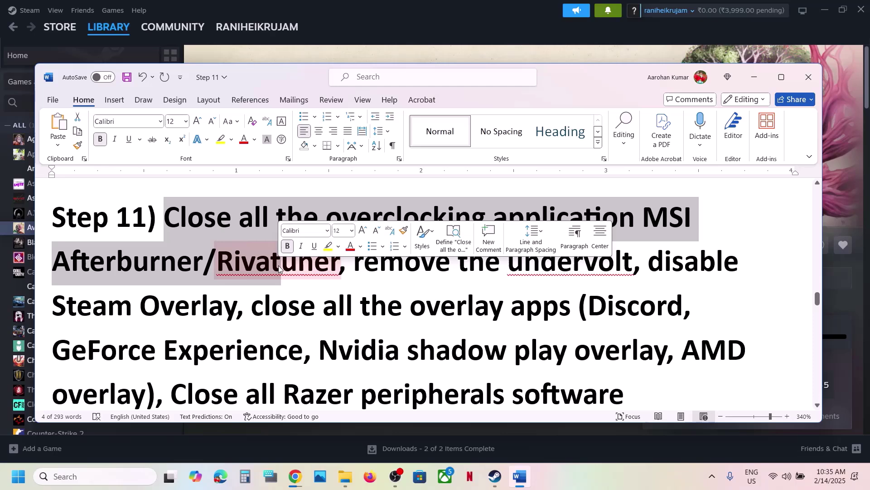
Launch MSI Afterburner and RivaTuner from Windows search and dismiss the Afterburner window
left_click(135, 470)
type("msi Afterburner")
key("Return")
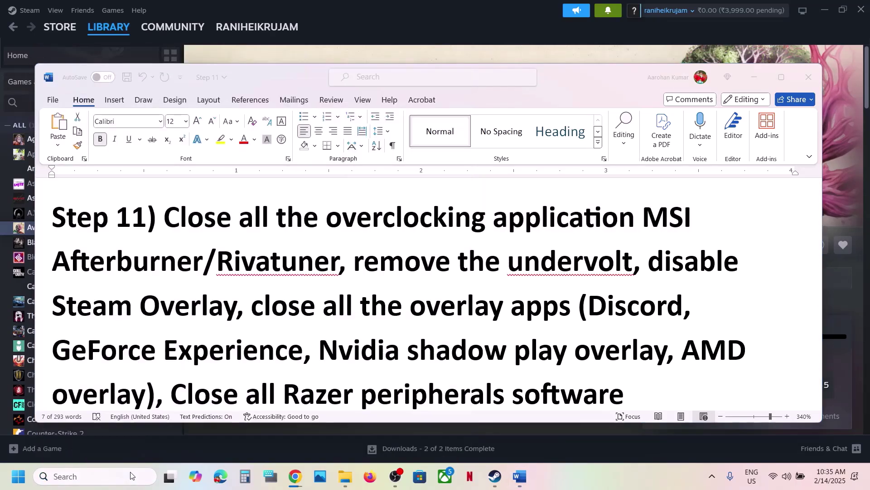
left_click(97, 476)
type("riva")
key("Return")
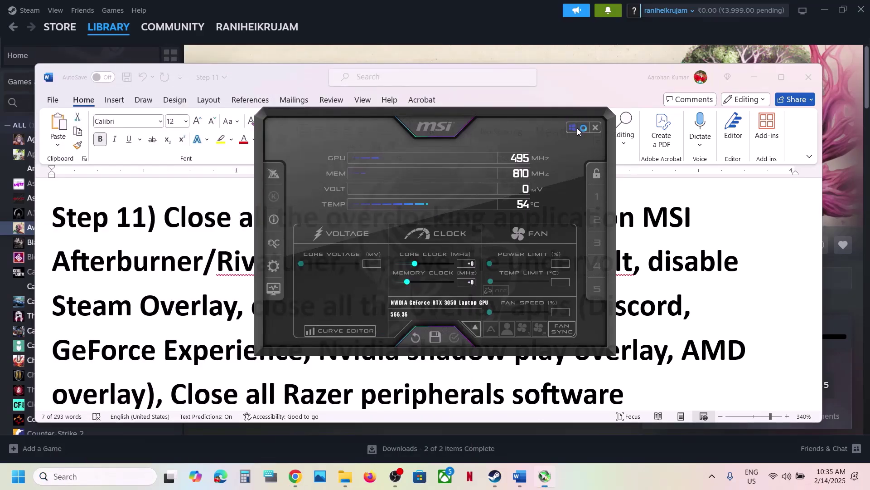
left_click(585, 128)
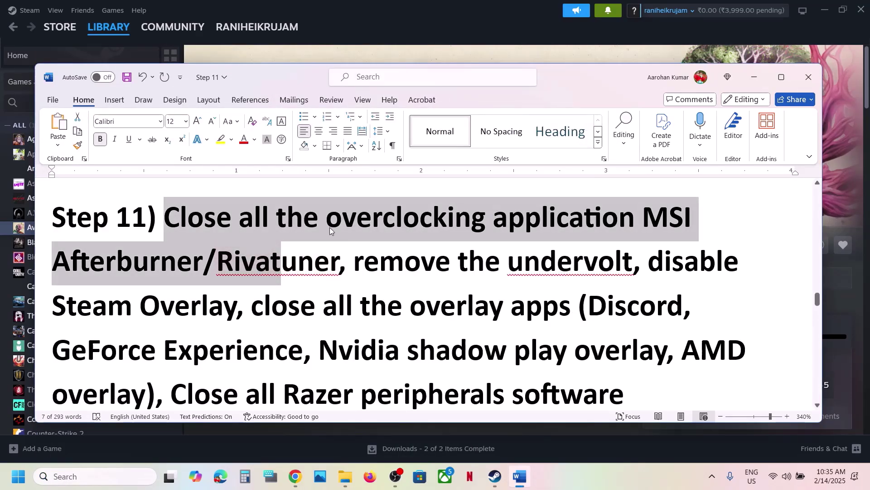
Exit the MSI Afterburner and RivaTuner processes still running in the background
left_click(712, 476)
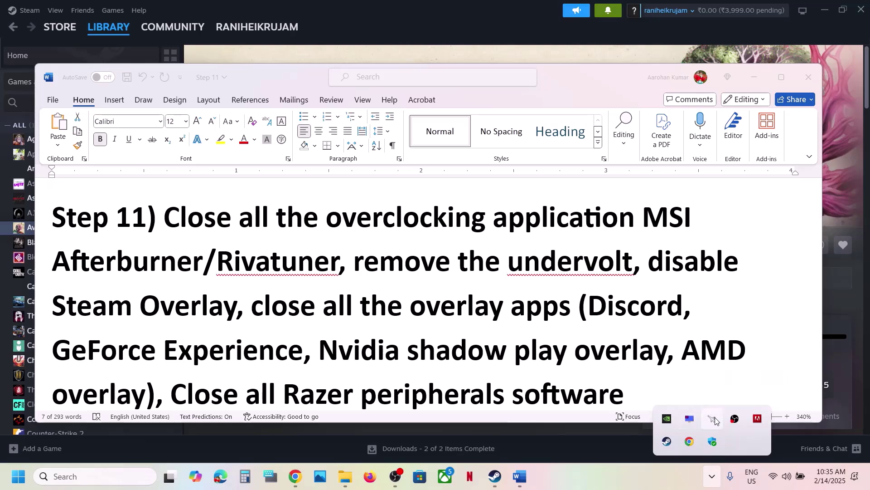
right_click(713, 419)
left_click(729, 409)
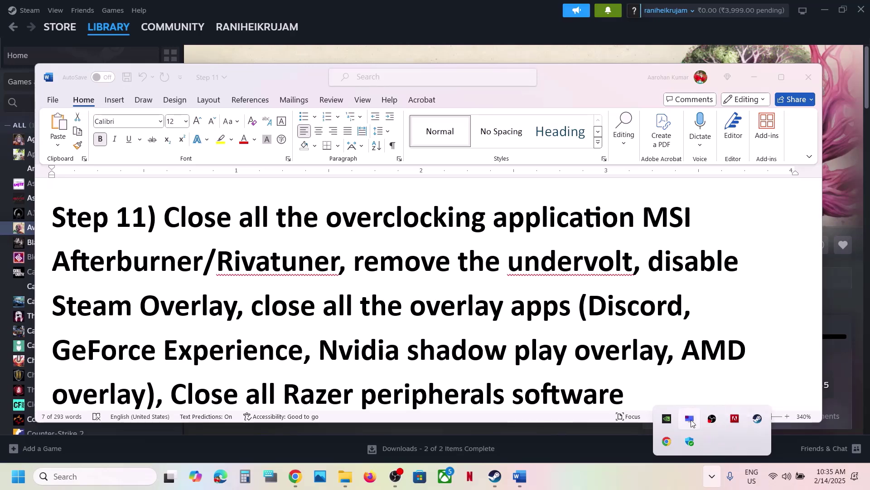
right_click(712, 418)
left_click(714, 444)
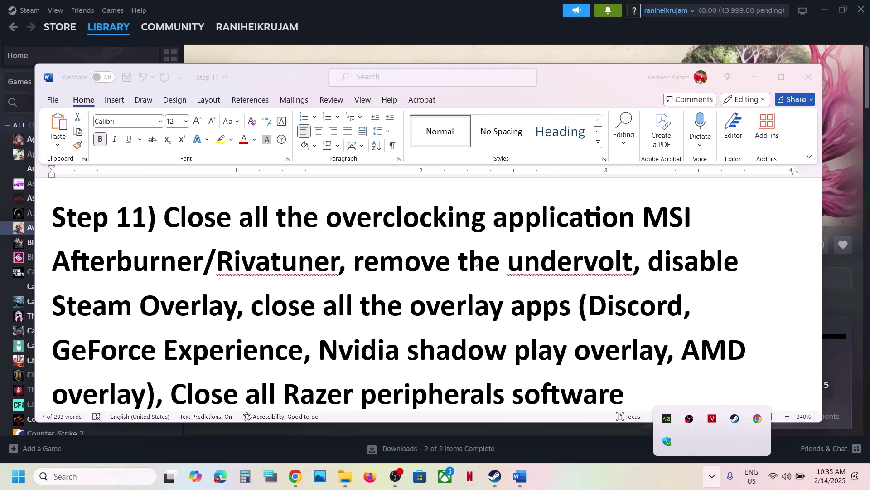
Highlight the Step 11 phrases on closing overclocking applications, removing the undervolt and disabling Steam Overlay in the Word notes
left_click(179, 217)
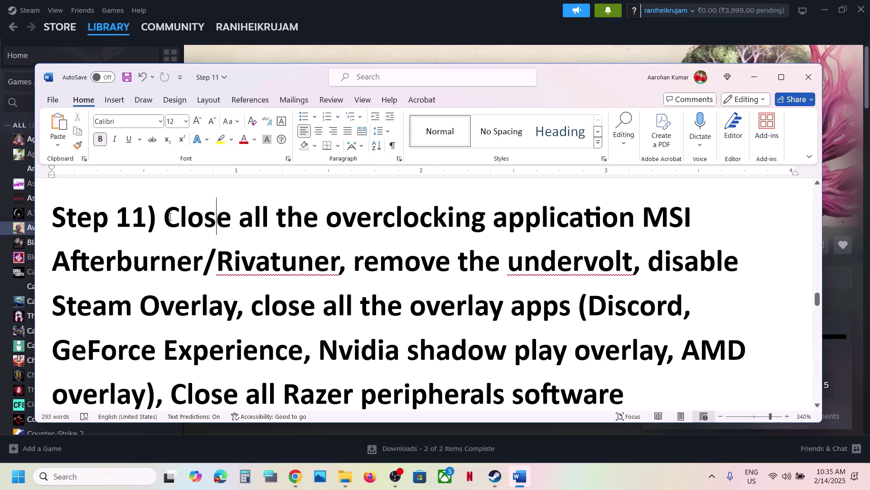
left_click_drag(170, 216, 367, 212)
left_click_drag(430, 214, 529, 228)
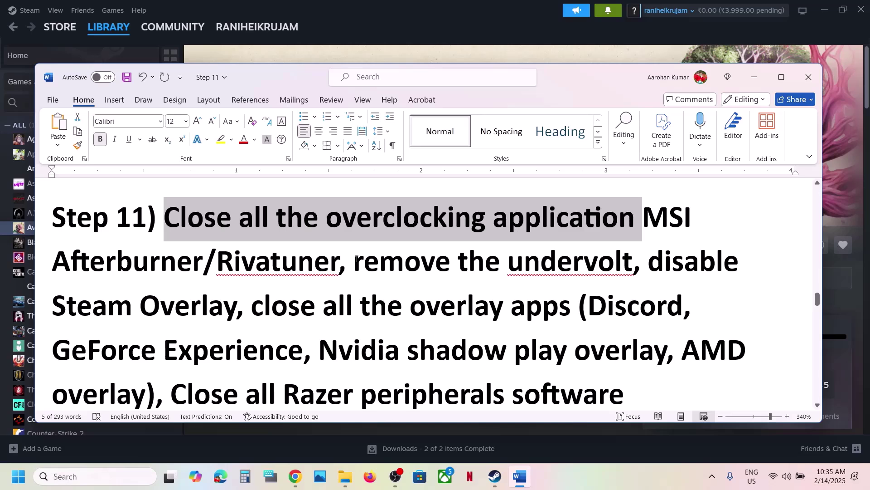
left_click_drag(356, 258, 590, 259)
scroll(654, 225, "down", 1)
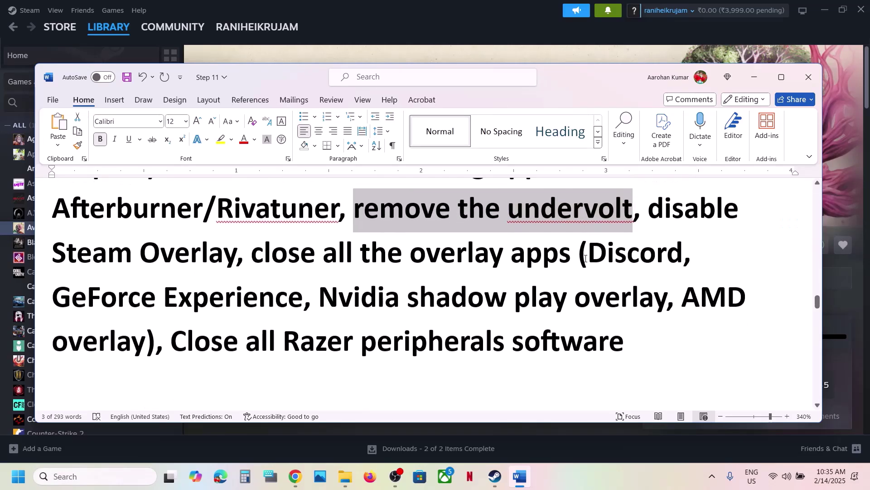
left_click_drag(636, 211, 251, 254)
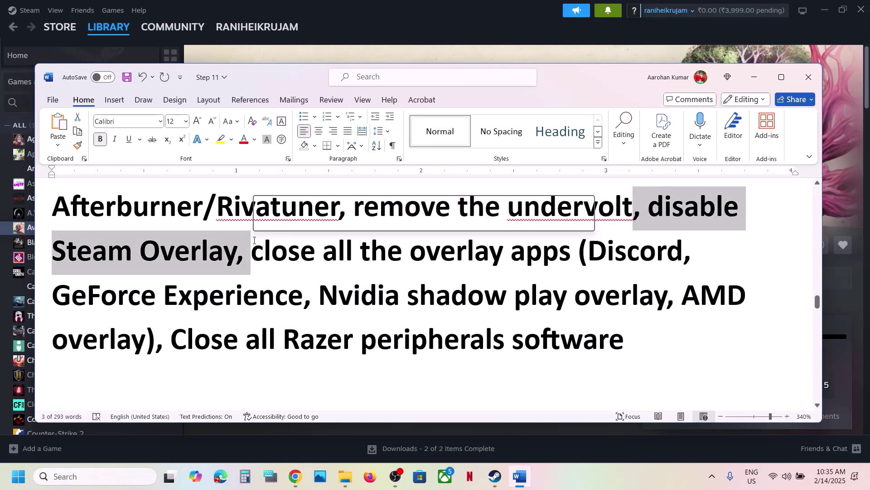
Switch to Steam and turn off the in-game Steam Overlay in Avowed's properties
left_click(369, 6)
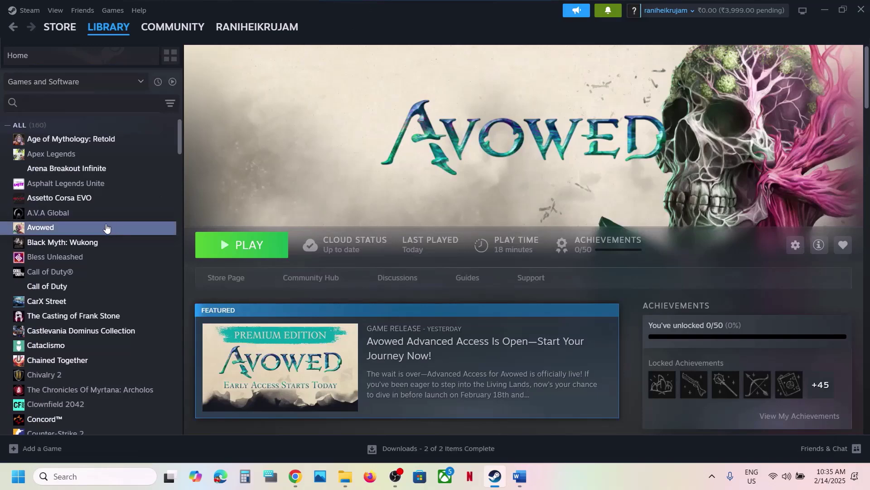
right_click(108, 227)
left_click(137, 312)
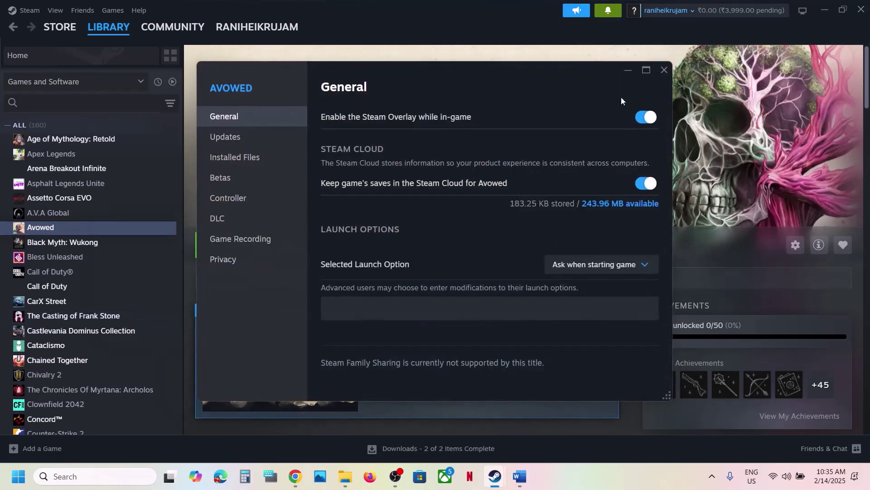
left_click(635, 116)
left_click(663, 71)
Return to the Word notes and highlight Discord and GeForce Experience in Step 11's list of overlay apps
left_click(520, 476)
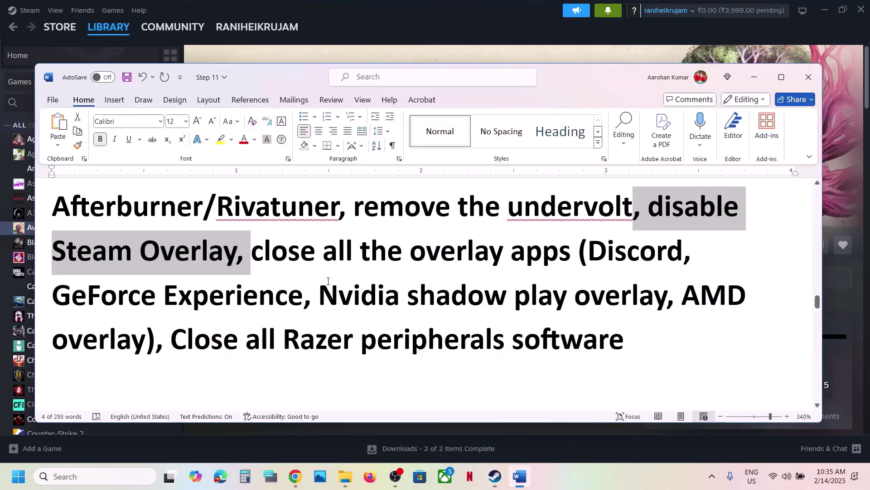
left_click(367, 258)
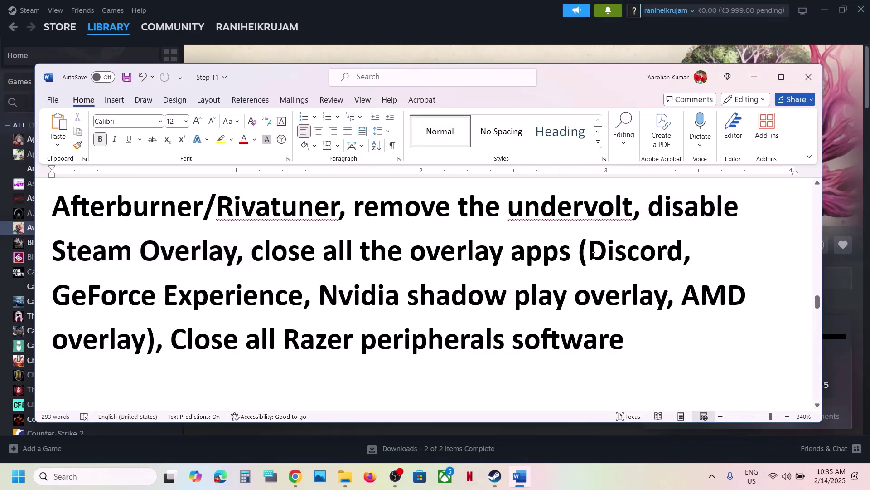
left_click_drag(593, 256, 680, 258)
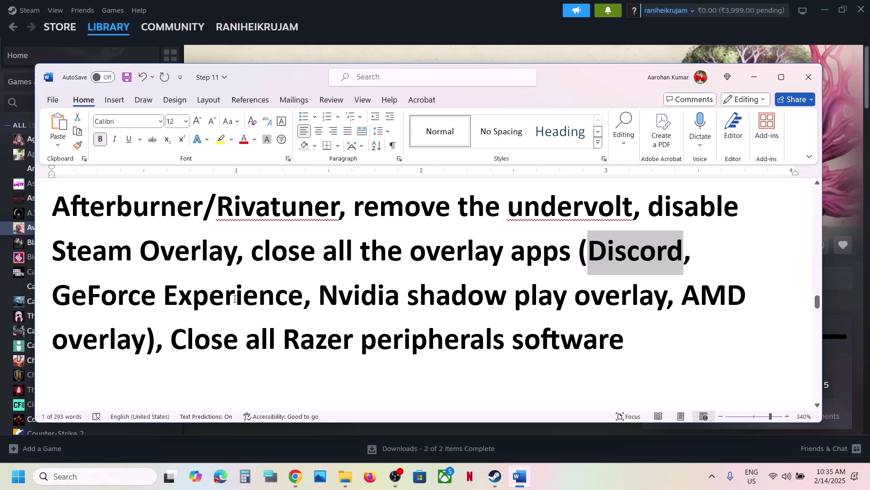
left_click_drag(235, 298, 121, 303)
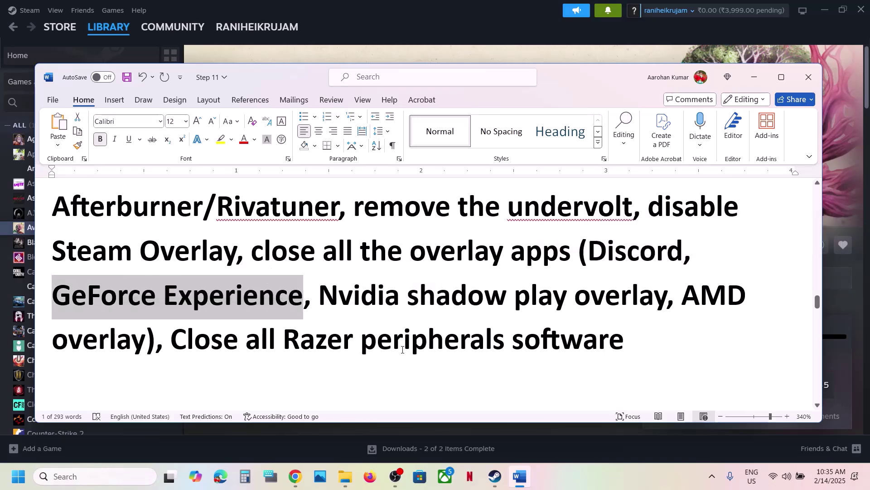
Open the NVIDIA app, check the NVIDIA overlay option in its settings and minimize the app
type("nvi")
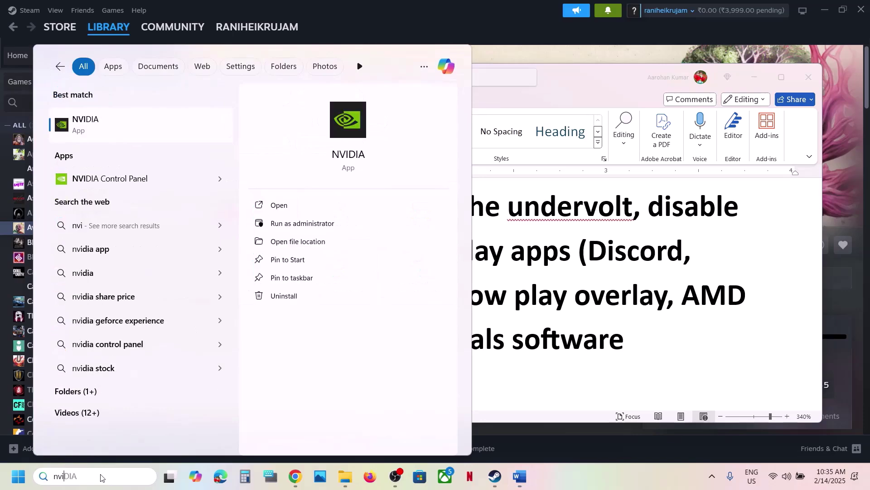
key("Return")
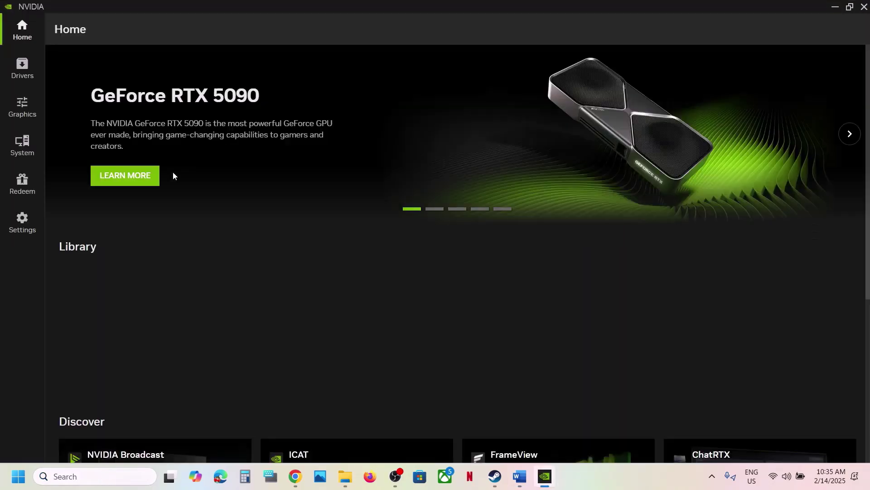
left_click(23, 239)
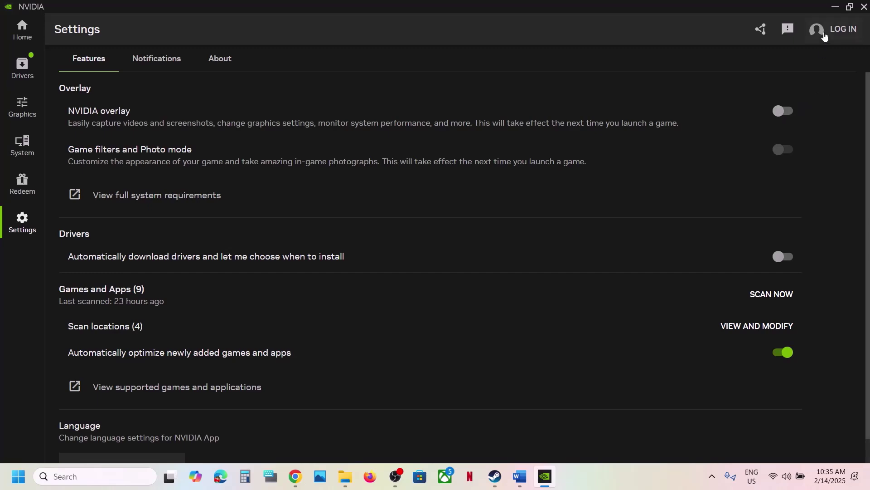
left_click(833, 10)
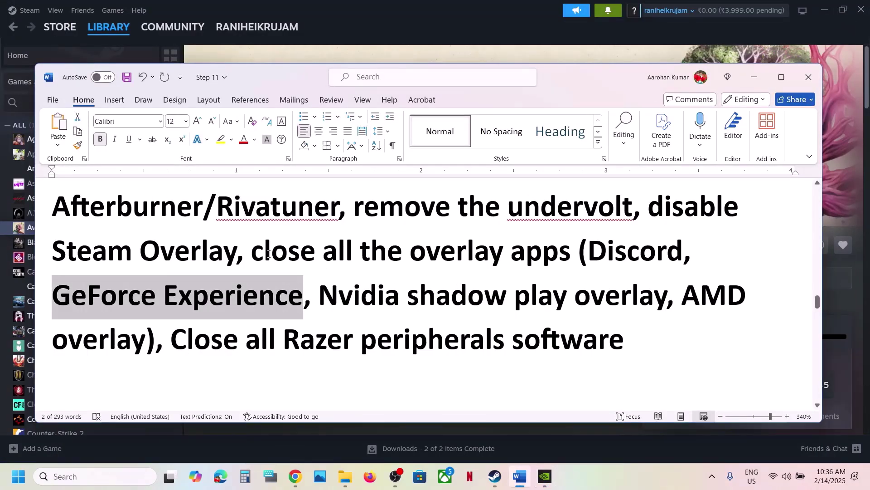
Highlight the Step 11 phrases on closing all overlay apps and all Razer peripherals software
left_click_drag(253, 252, 552, 256)
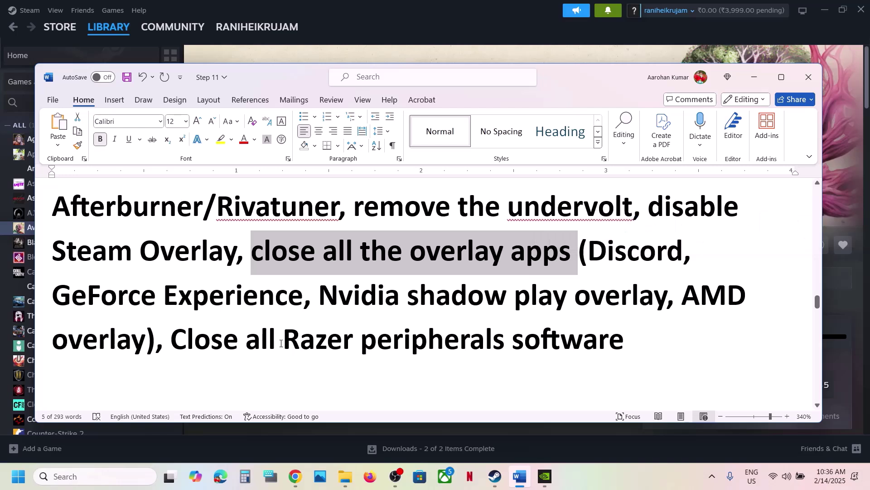
left_click_drag(186, 339, 551, 347)
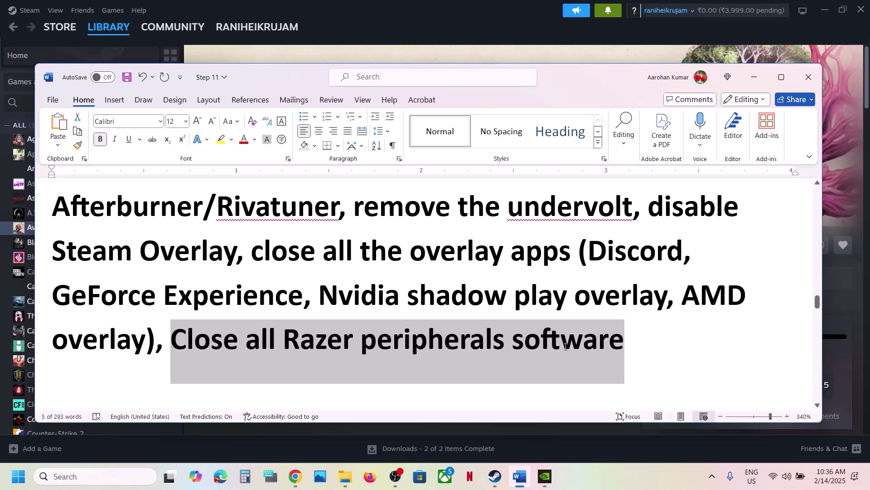
left_click(565, 348)
Highlight the Step 12 instruction to disable AMD Fluid Motion Frames 2 in the Adrenaline app
scroll(565, 348, "down", 5)
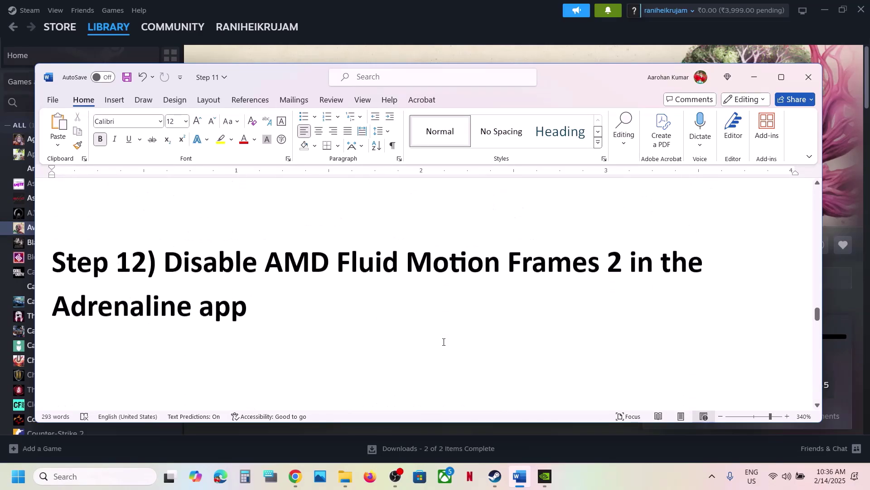
left_click_drag(168, 265, 474, 291)
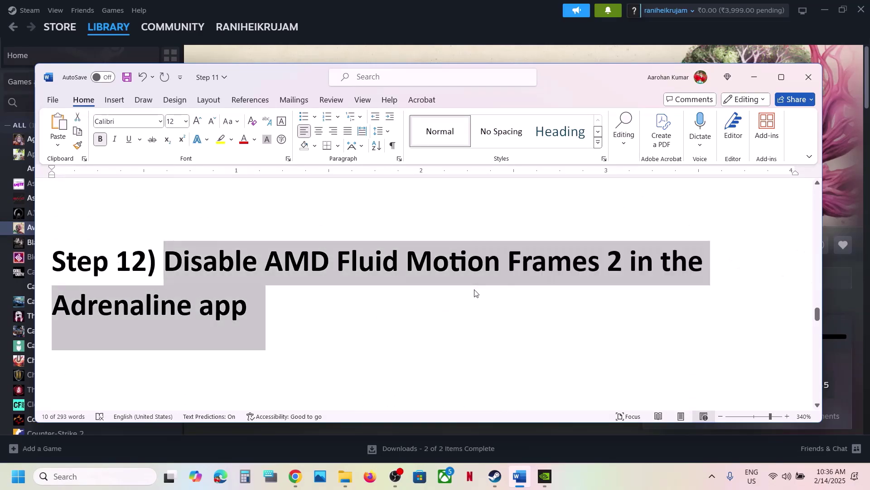
left_click(474, 292)
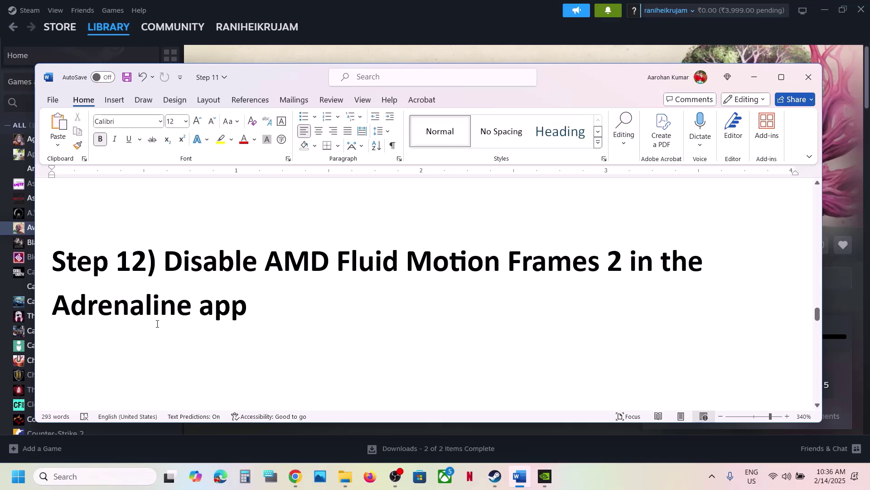
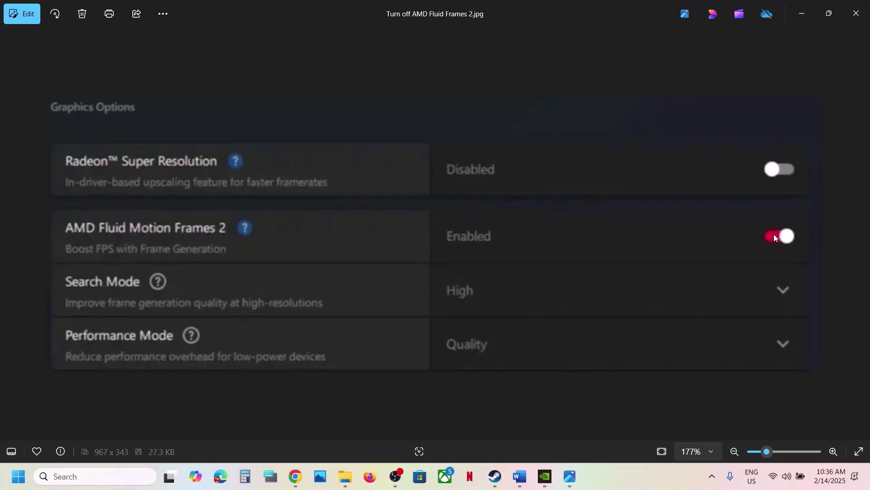
Close the AMD Fluid Motion Frames 2 example image and switch to Steam
left_click(856, 14)
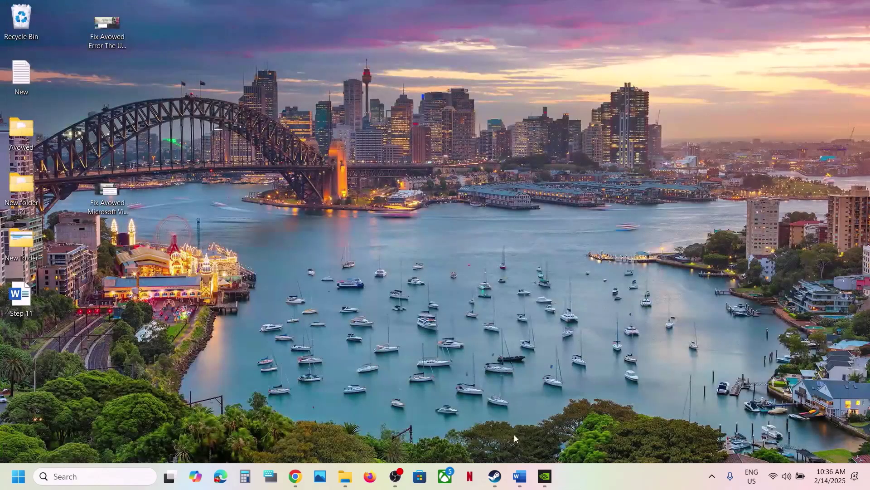
left_click(495, 476)
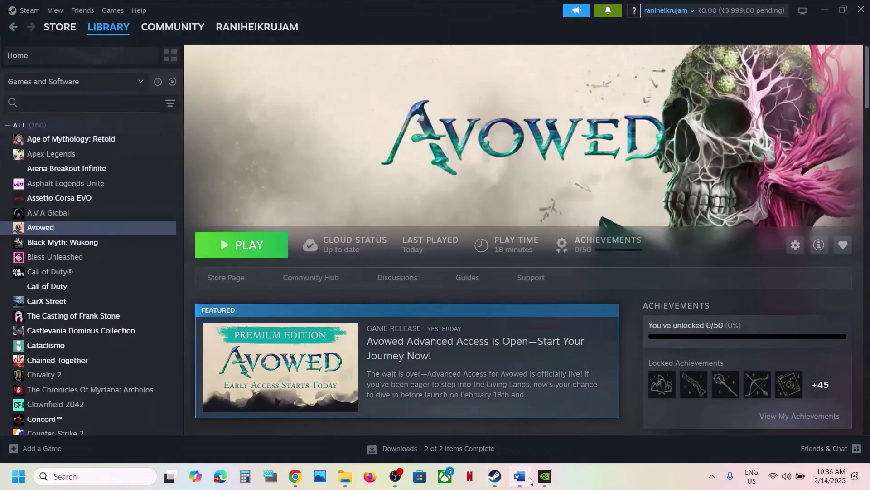
Switch to the Word document and show the Step 13 instruction on automatically managing the paging file
left_click(520, 476)
scroll(447, 315, "down", 3)
double_click(413, 279)
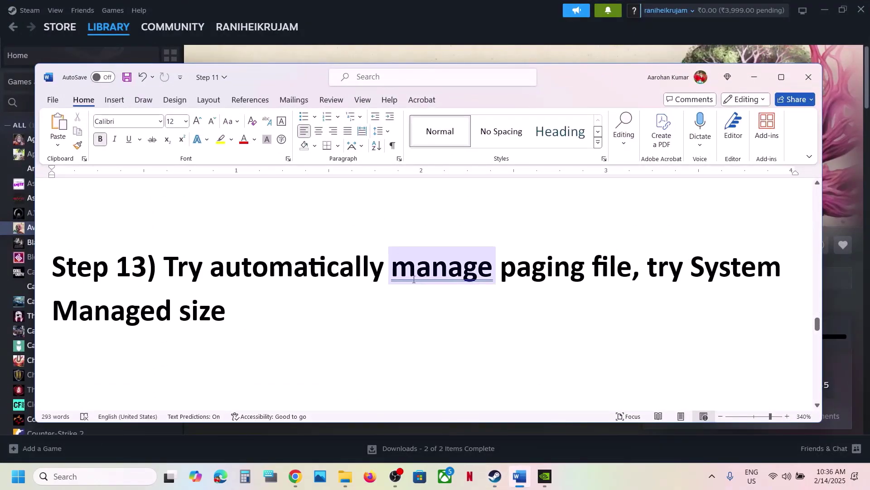
left_click(534, 278)
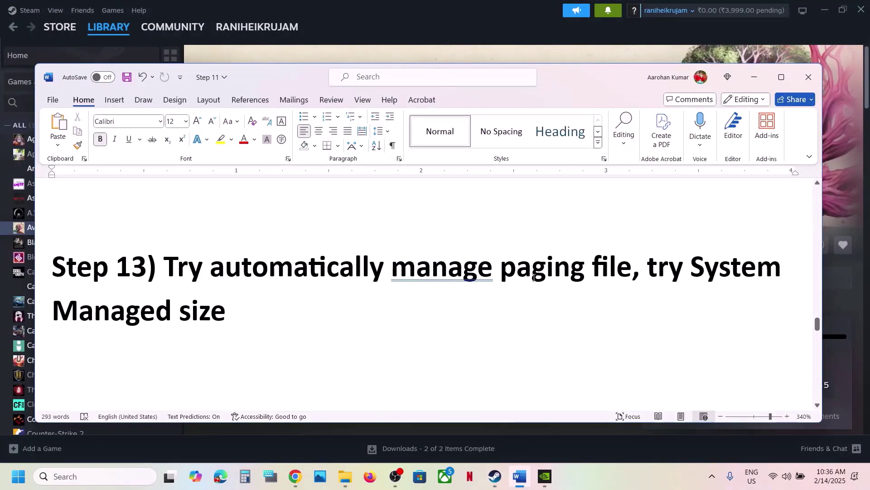
Copy "View Advanced system settings" from Step 14 and open that item through Windows search
scroll(231, 315, "down", 3)
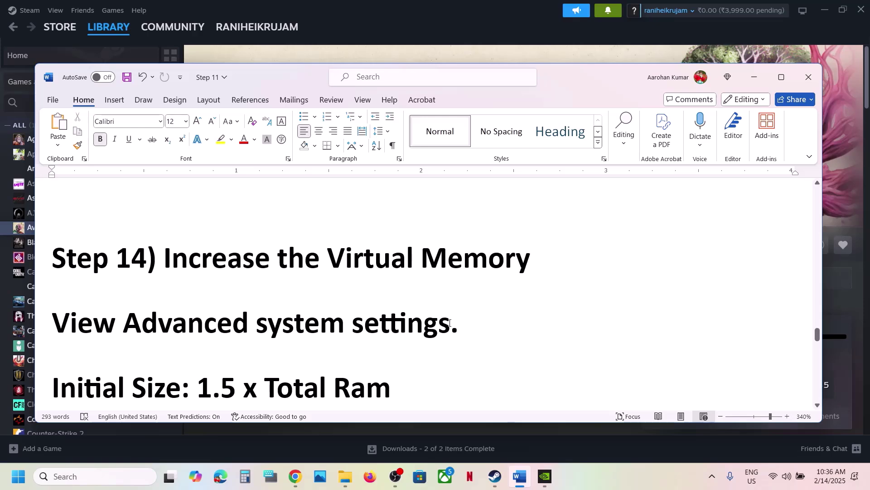
left_click_drag(450, 323, 52, 325)
key("ctrl+c")
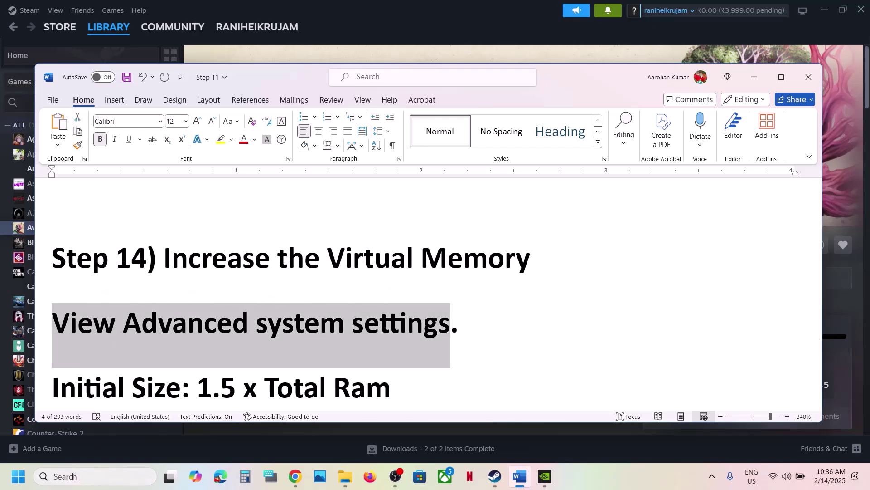
left_click(73, 476)
key("ctrl+v")
key("Return")
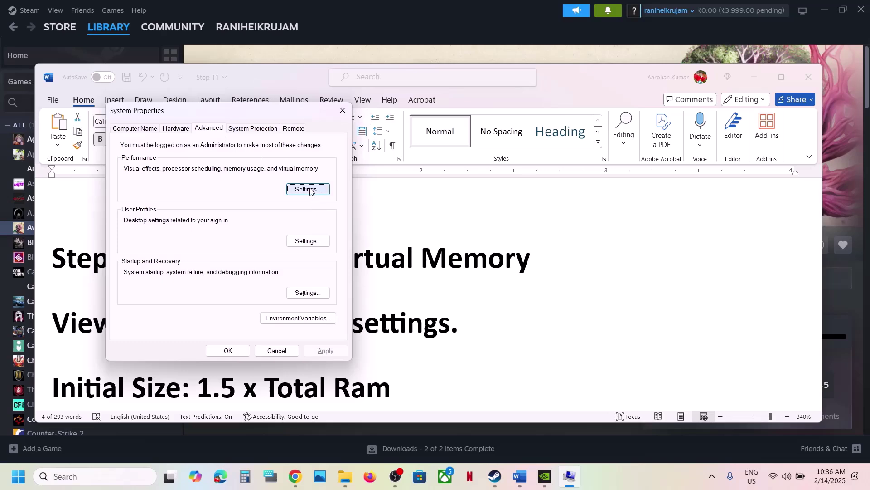
Enable automatic paging file size management for all drives in the virtual memory settings and confirm the open dialogs
left_click(306, 189)
left_click(177, 129)
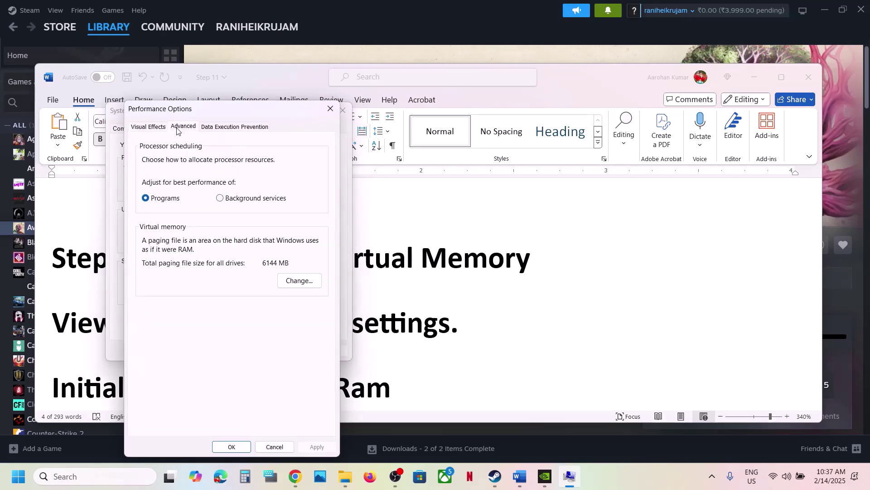
left_click(295, 280)
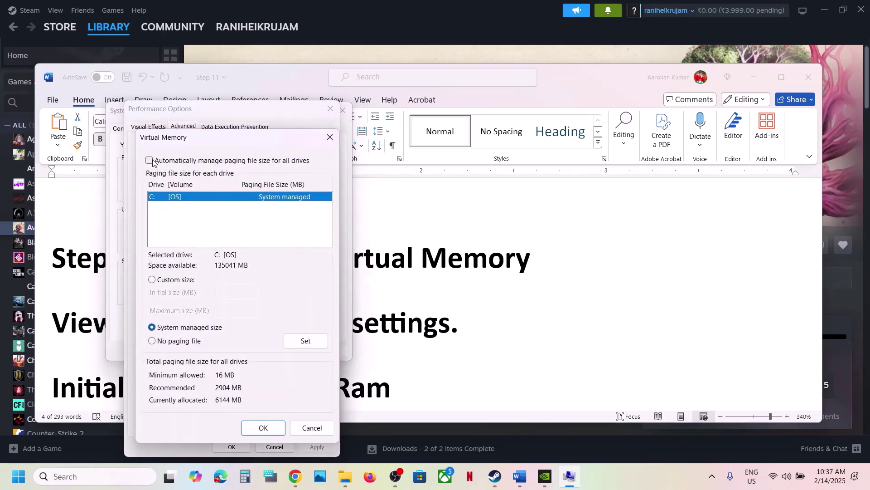
left_click(149, 161)
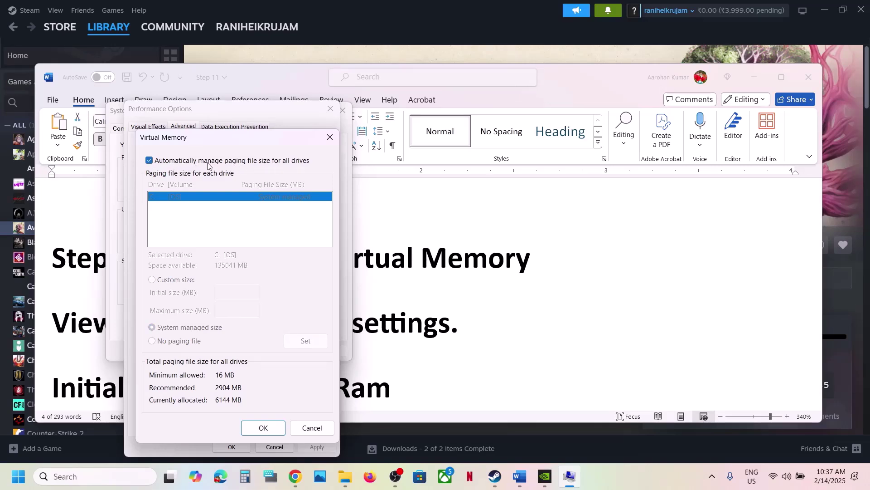
left_click(273, 428)
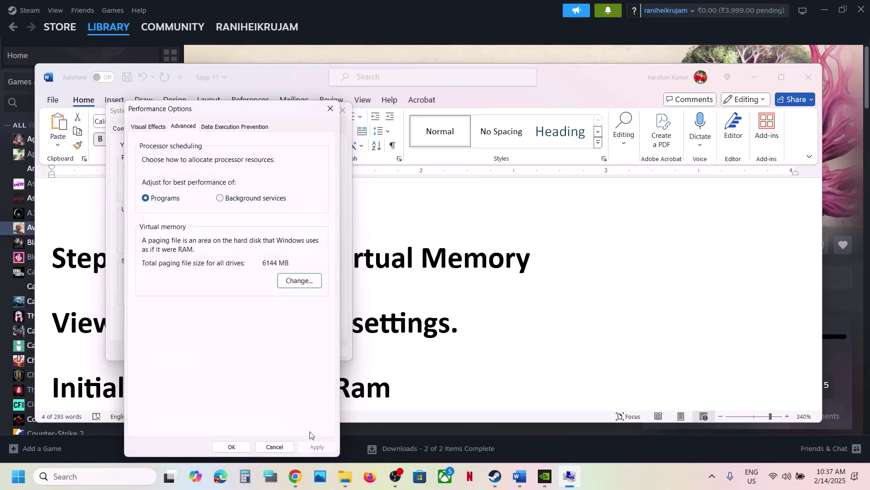
left_click(231, 447)
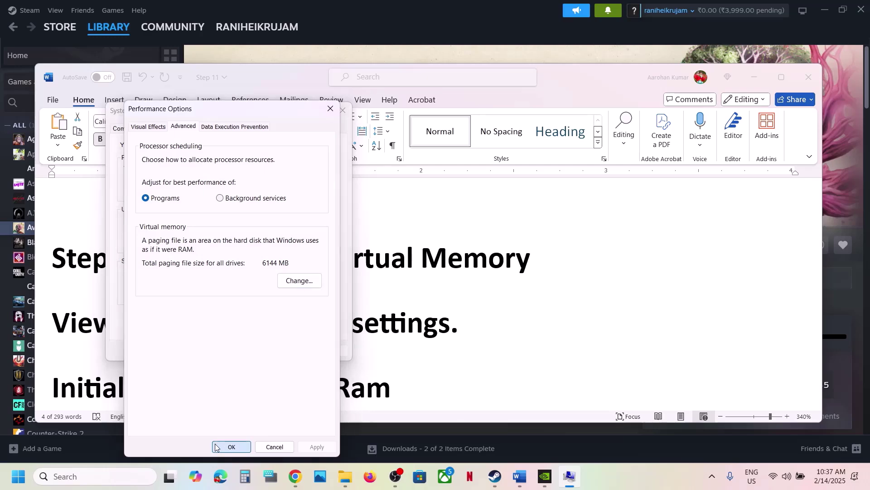
left_click(228, 350)
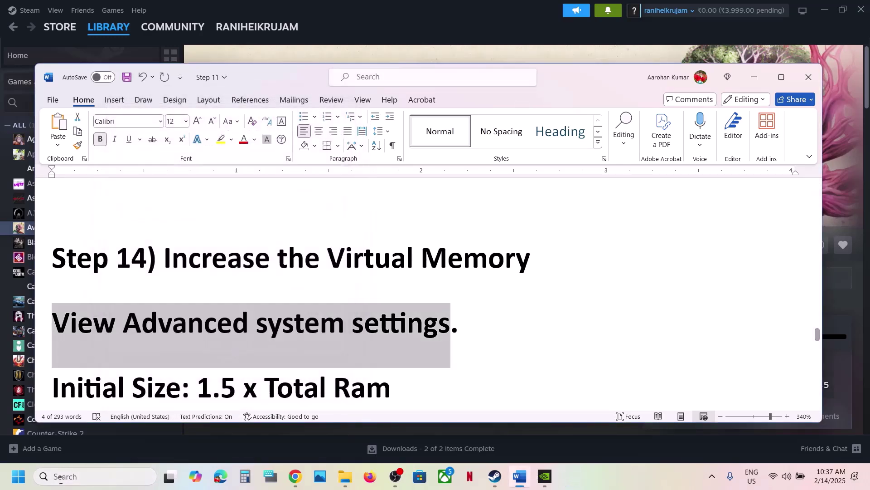
Show the Restart option among the Windows power options and return to the document without restarting
left_click(30, 488)
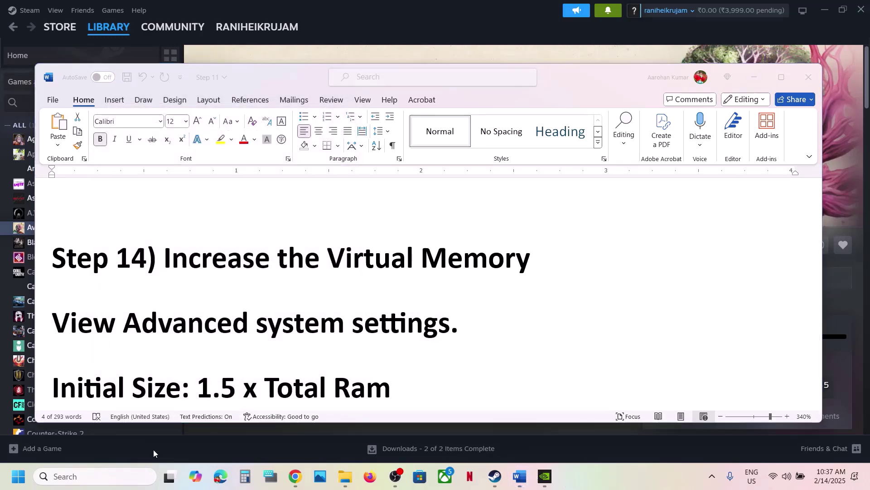
left_click(18, 476)
left_click(329, 436)
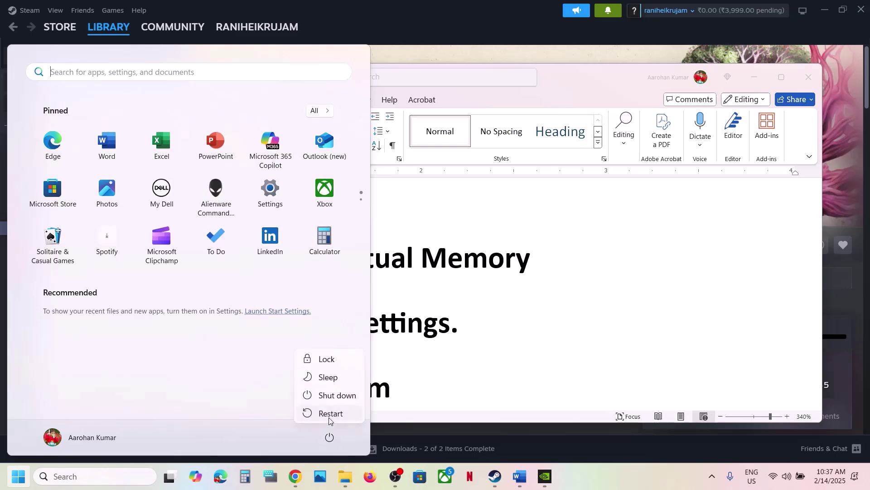
left_click(470, 334)
left_click(469, 334)
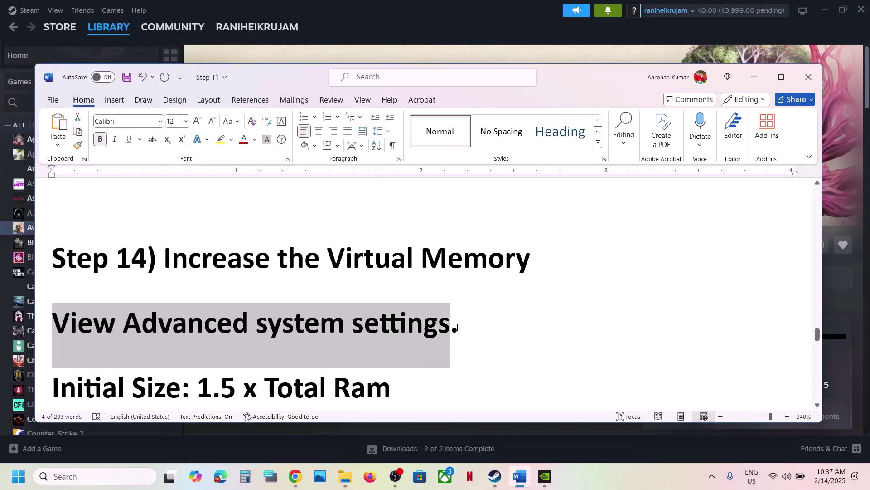
Search Windows for the copied "View Advanced system settings" phrase again and open the virtual memory settings from the advanced performance options
left_click(77, 477)
key("ctrl+v")
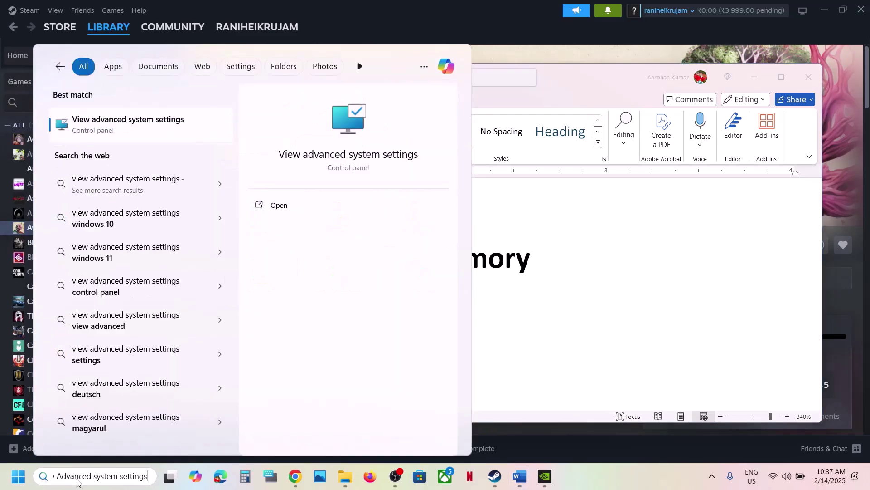
key("Return")
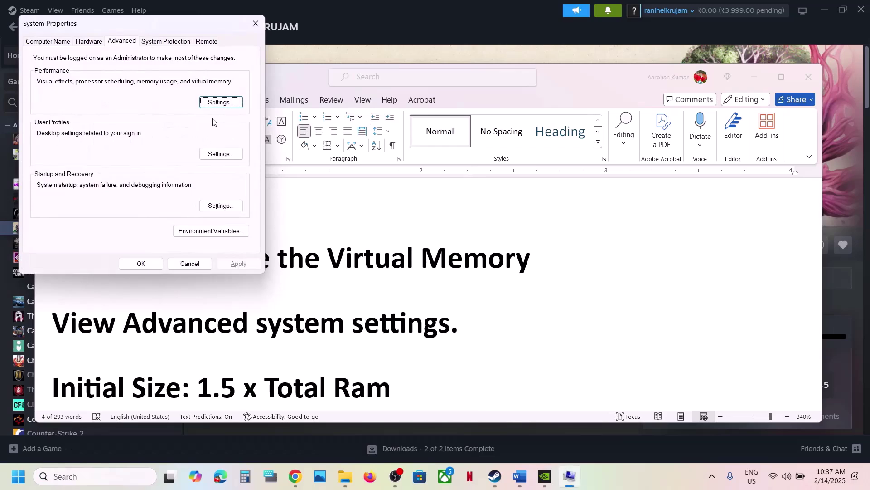
left_click(221, 103)
left_click(96, 83)
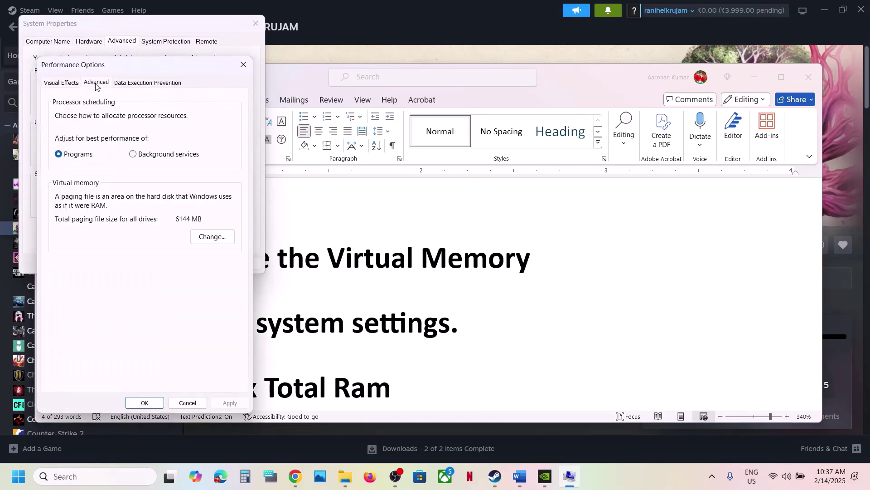
left_click(207, 235)
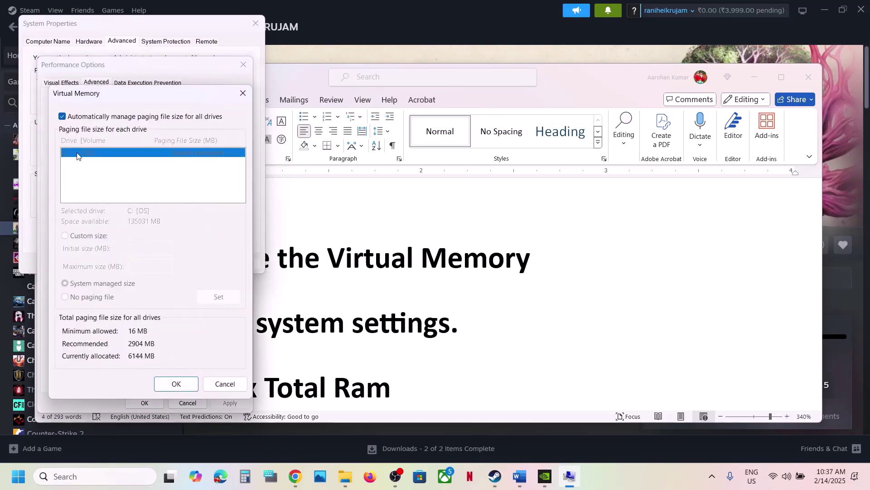
Turn off automatic paging file management, apply System managed size to drive C:, confirm the dialogs and dismiss the restart request
left_click(62, 117)
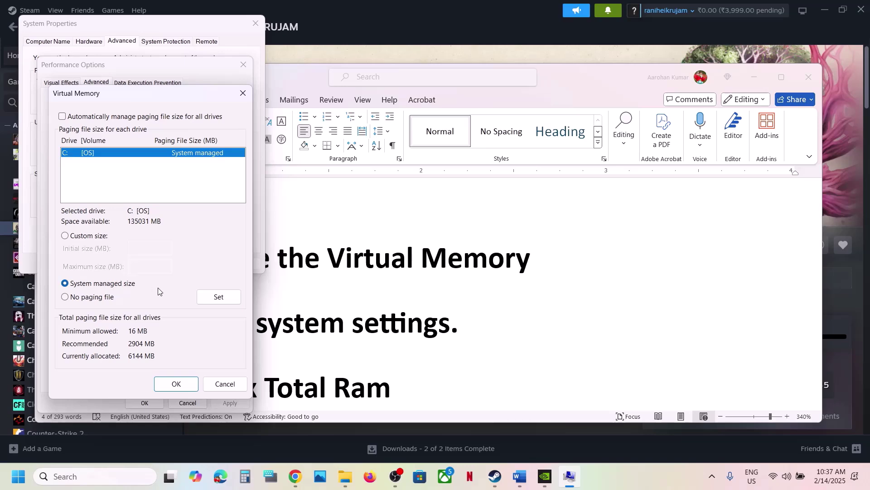
left_click(216, 298)
left_click(196, 382)
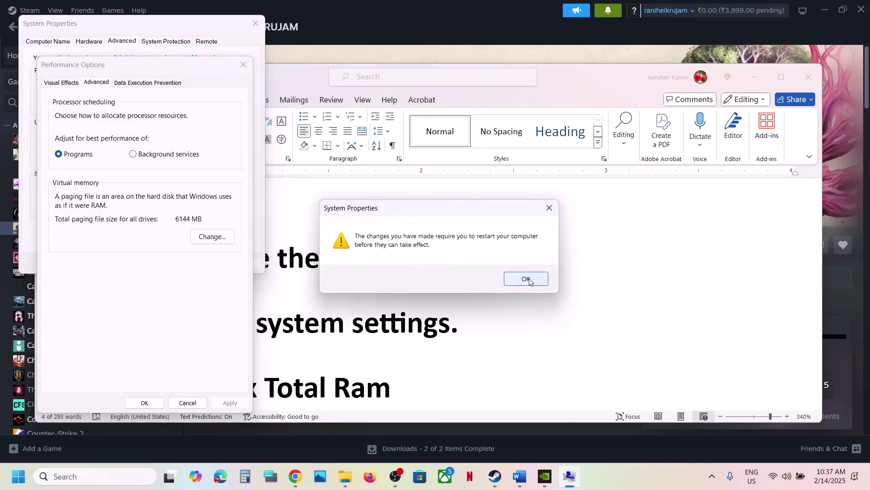
left_click(527, 279)
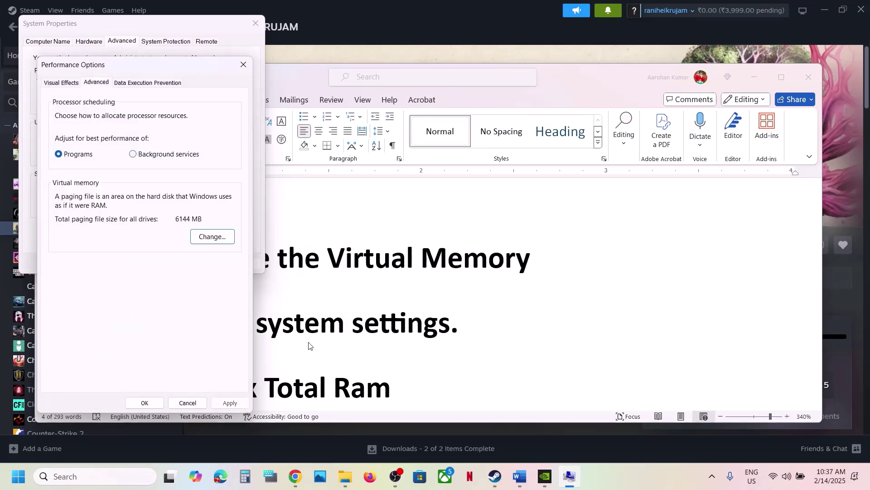
left_click(145, 403)
left_click(140, 258)
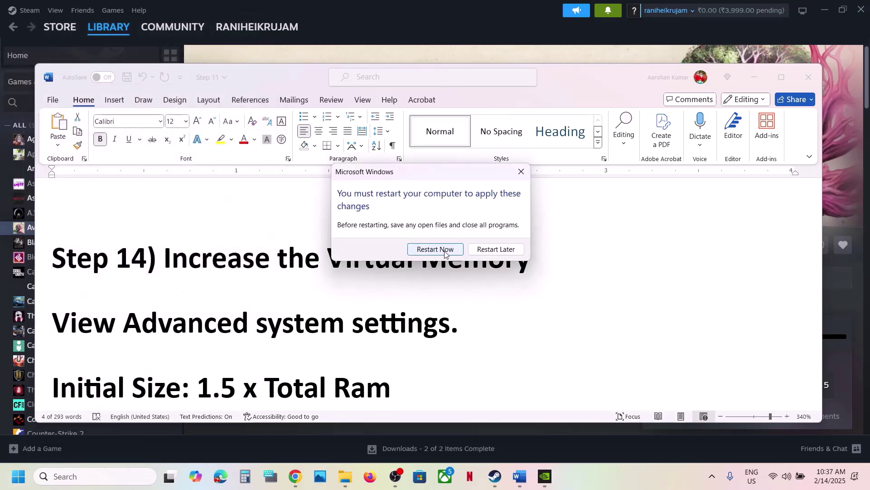
left_click(521, 171)
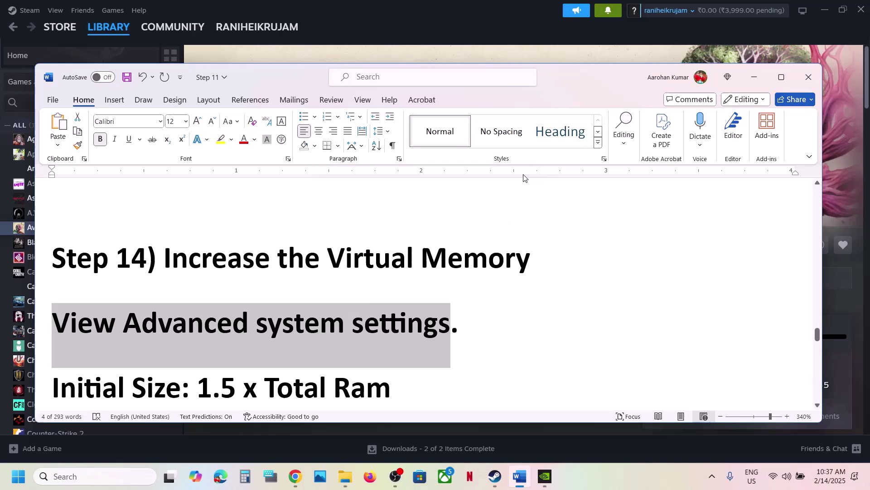
Highlight the phrase "Increase the Virtual Memory" in the Step 14 heading
left_click(405, 254)
left_click_drag(177, 260, 531, 259)
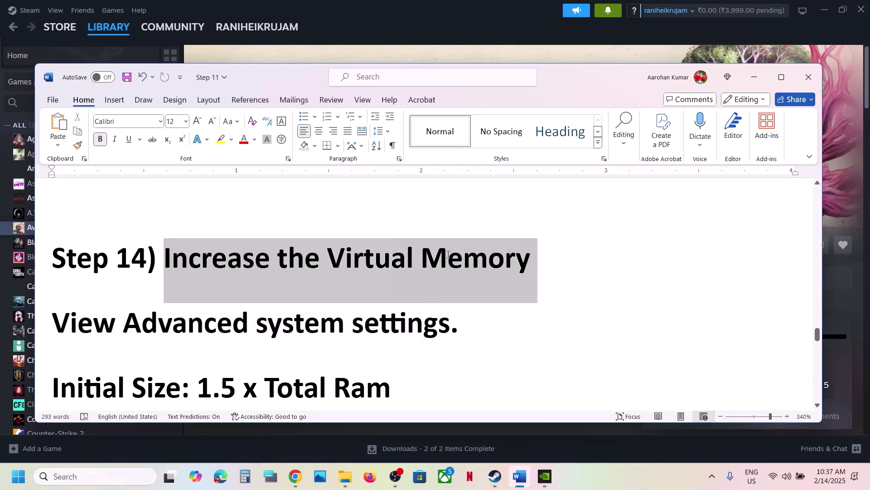
left_click(655, 474)
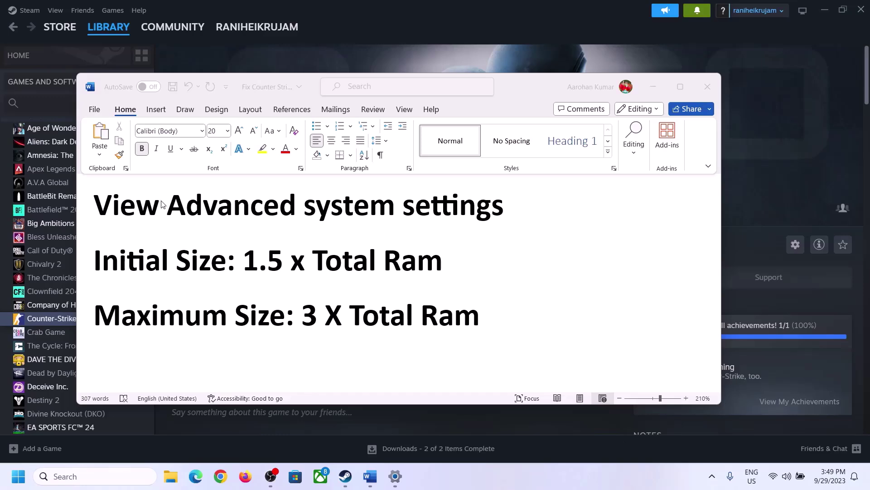
Copy the "View Advanced system settings" line from the Counter-Strike fix document and open the matching Control Panel item through Windows search
left_click(106, 209)
left_click_drag(104, 208, 484, 214)
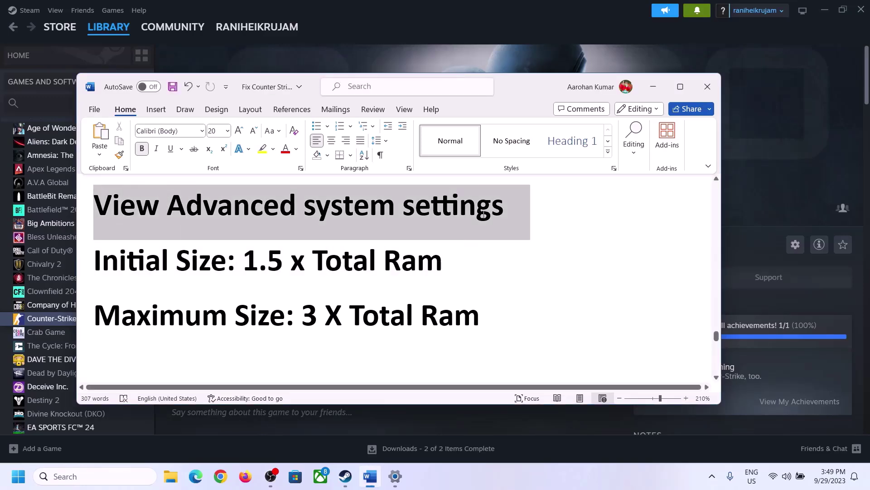
key("ctrl+c")
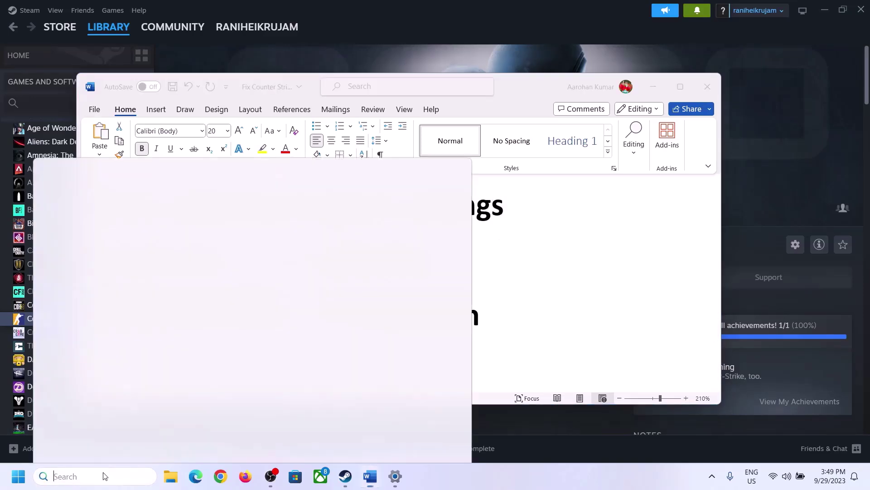
left_click(104, 476)
key("ctrl+v")
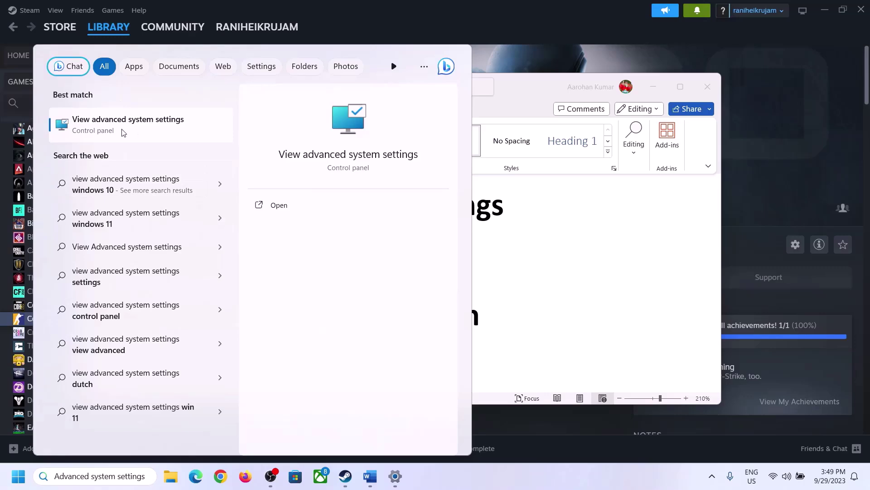
left_click(122, 132)
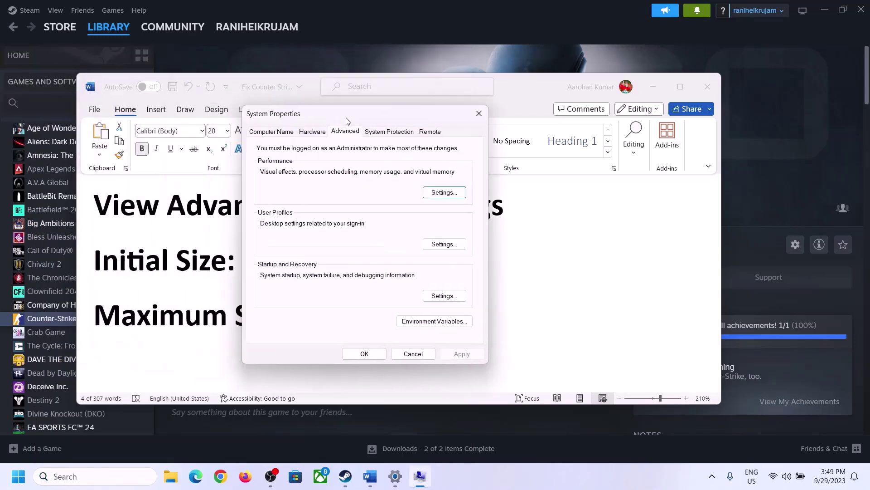
Open the virtual memory settings from the advanced performance options, turn off automatic paging file management and choose Custom size for drive C:
left_click(487, 229)
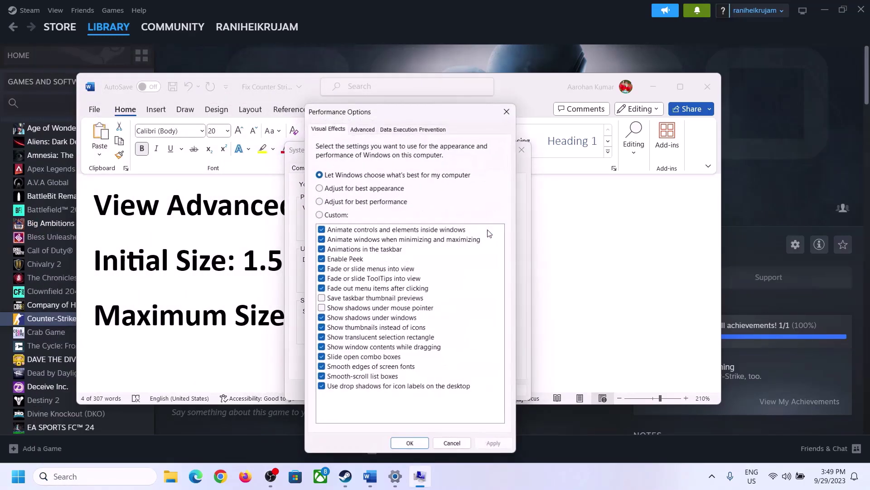
left_click(363, 128)
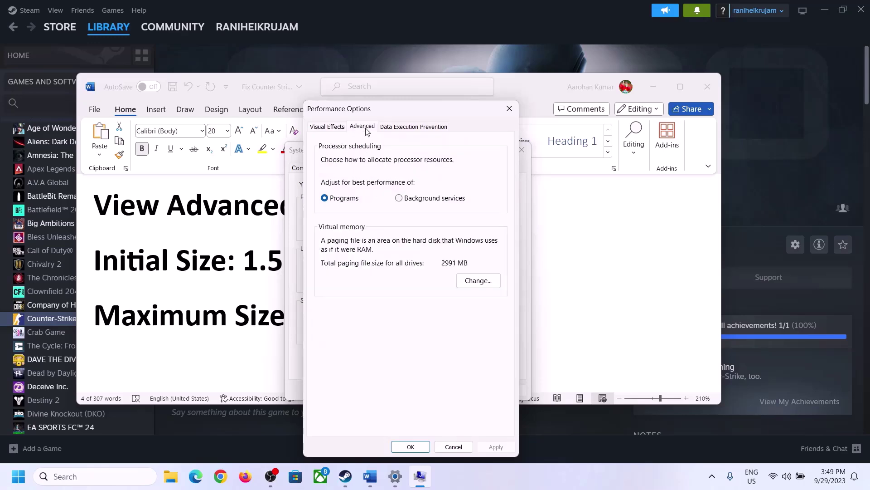
left_click(482, 281)
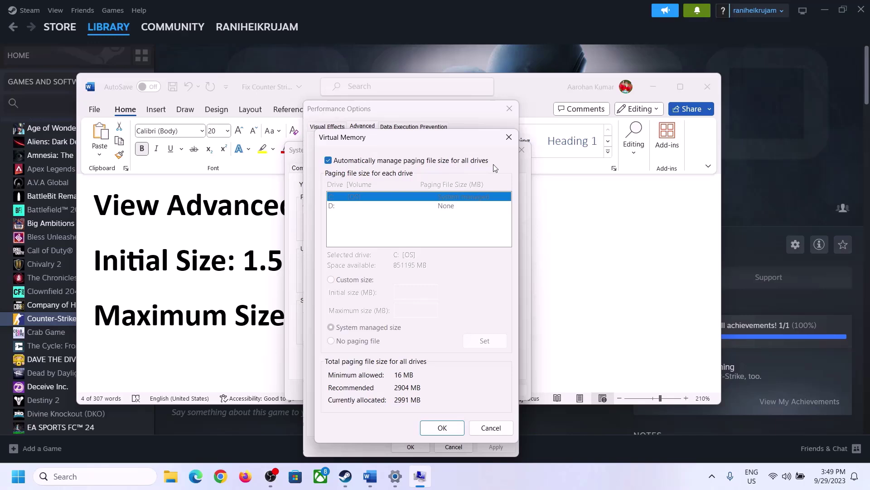
left_click(329, 161)
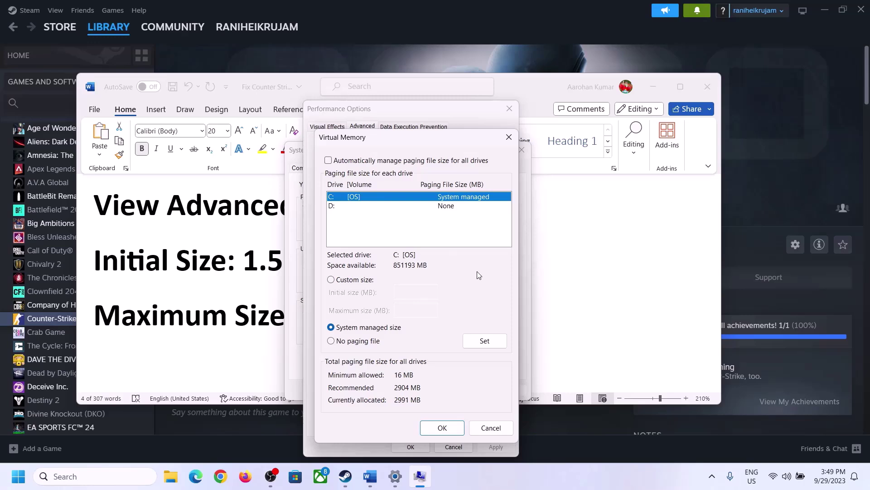
left_click(332, 280)
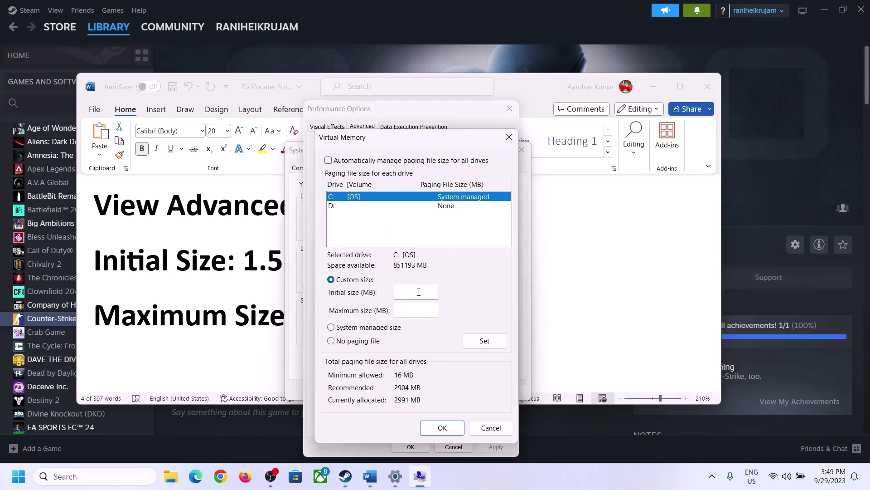
Highlight the "1.5 x Total Ram" formula in the document and look up the installed RAM on the System About page
left_click(252, 266)
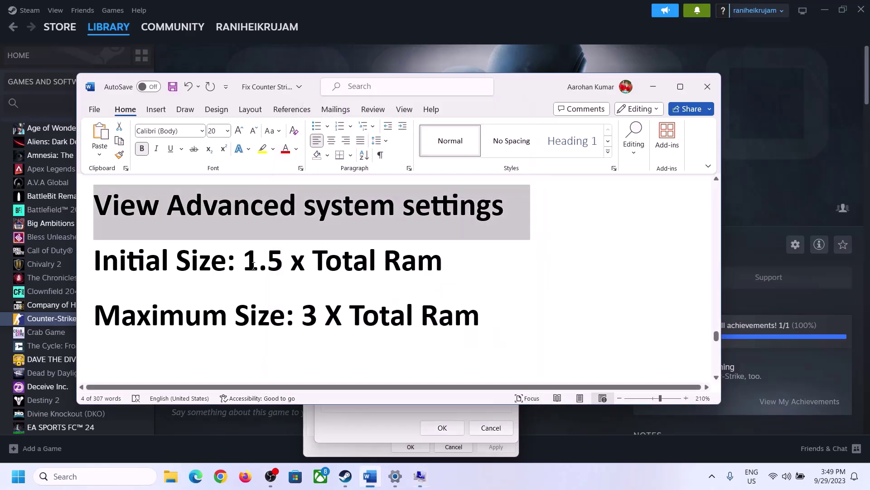
left_click_drag(253, 266, 403, 270)
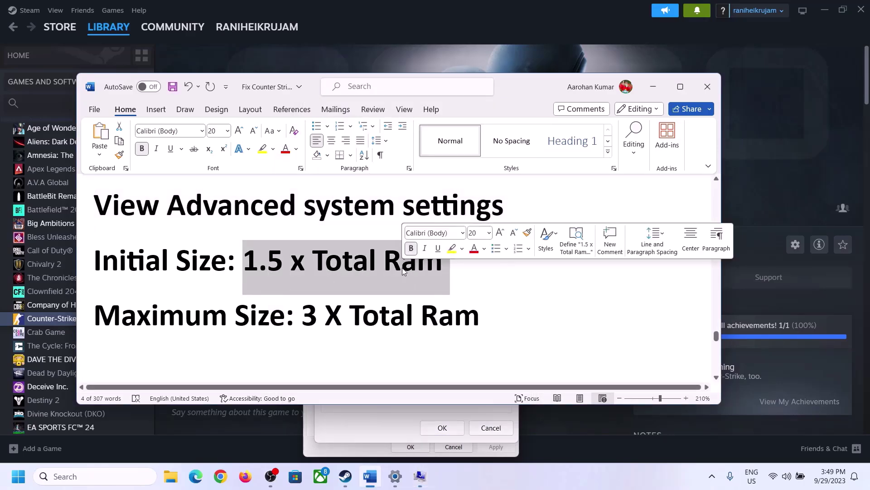
left_click(395, 478)
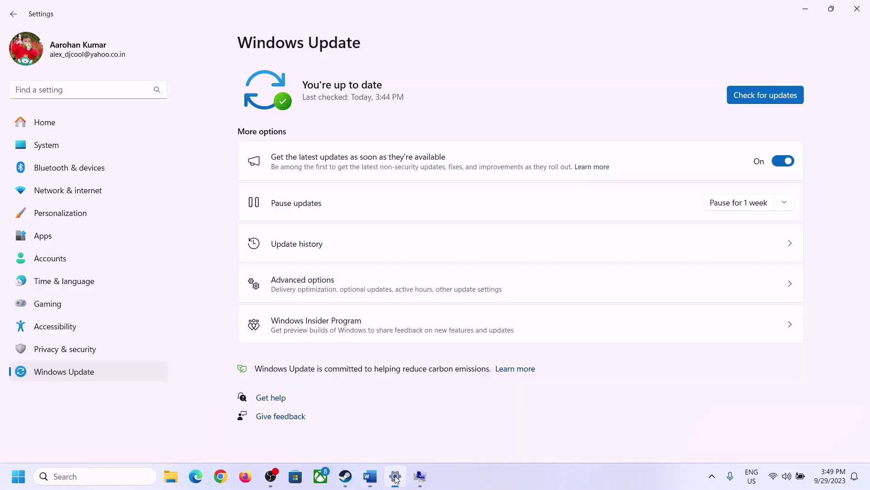
left_click(40, 150)
scroll(301, 389, "down", 8)
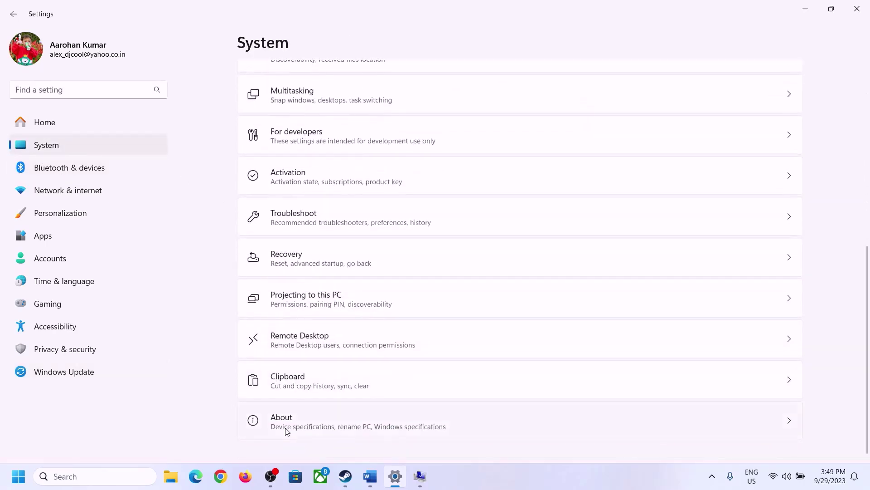
left_click(287, 429)
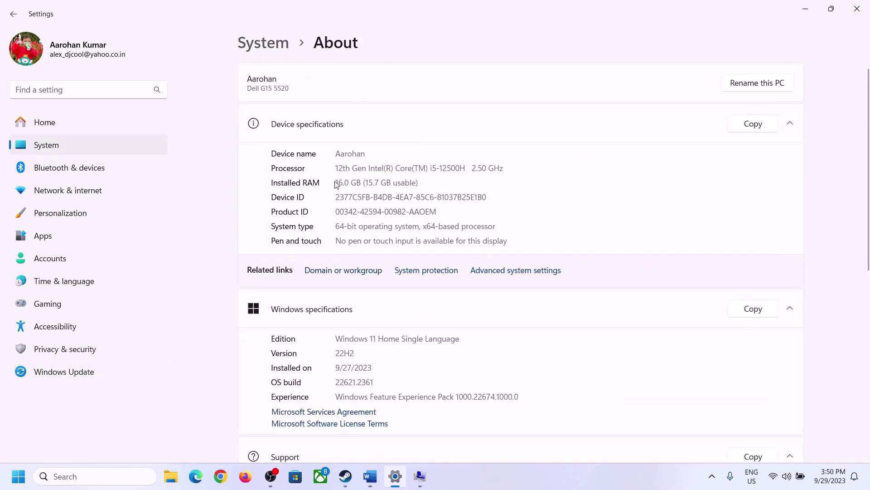
left_click_drag(343, 182, 339, 182)
left_click(342, 182)
left_click_drag(344, 178, 331, 177)
Launch Calculator through the Run dialog, place it beside the Virtual Memory window and bring it up alongside the document's size formulas
left_click(419, 476)
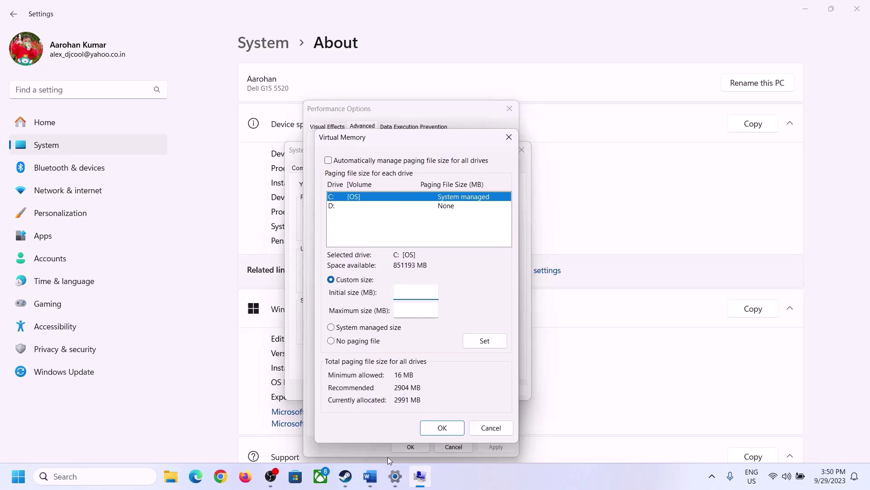
mouse_move(396, 476)
left_click(393, 420)
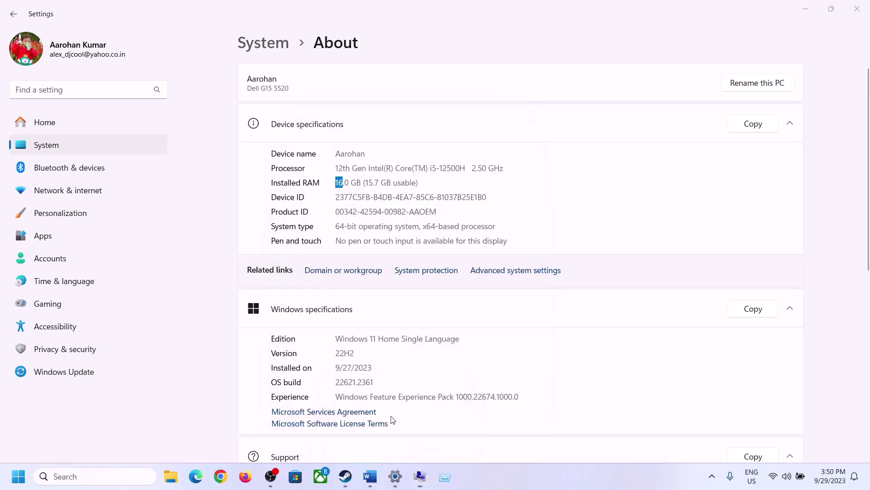
key("super+r")
type("cal")
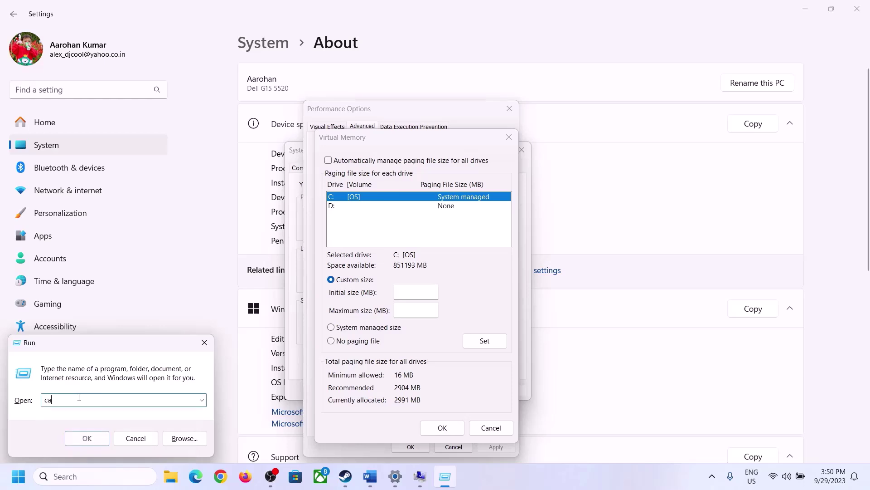
left_click(86, 438)
left_click_drag(109, 16, 635, 149)
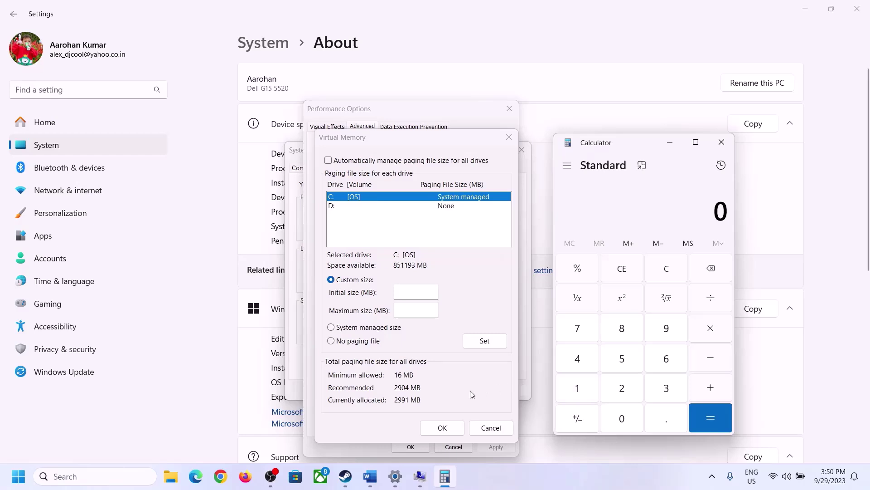
left_click(370, 476)
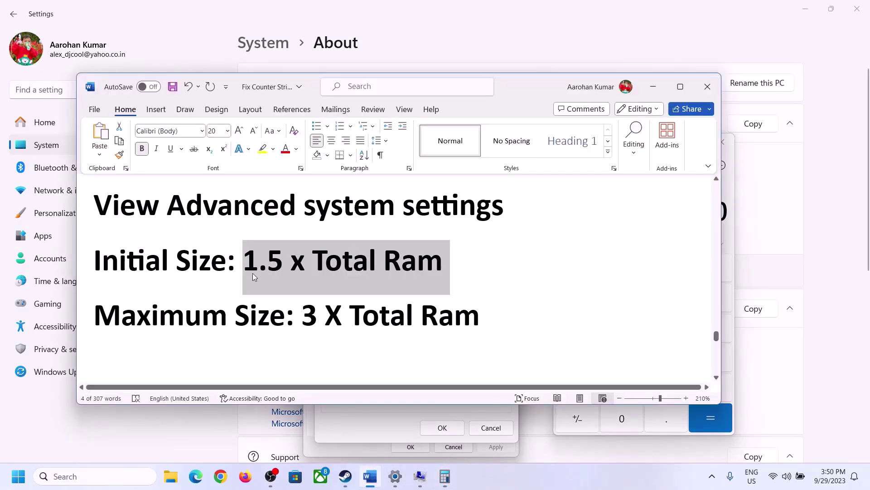
left_click(444, 476)
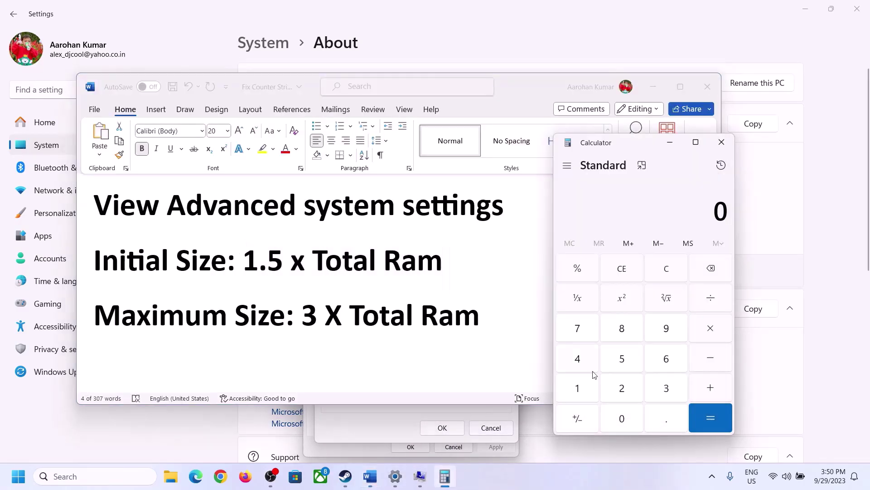
left_click(578, 391)
left_click(664, 364)
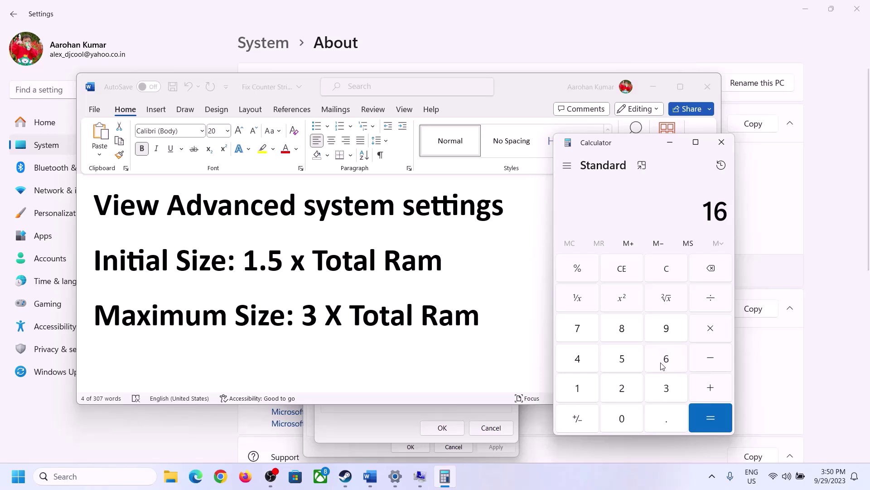
left_click(669, 279)
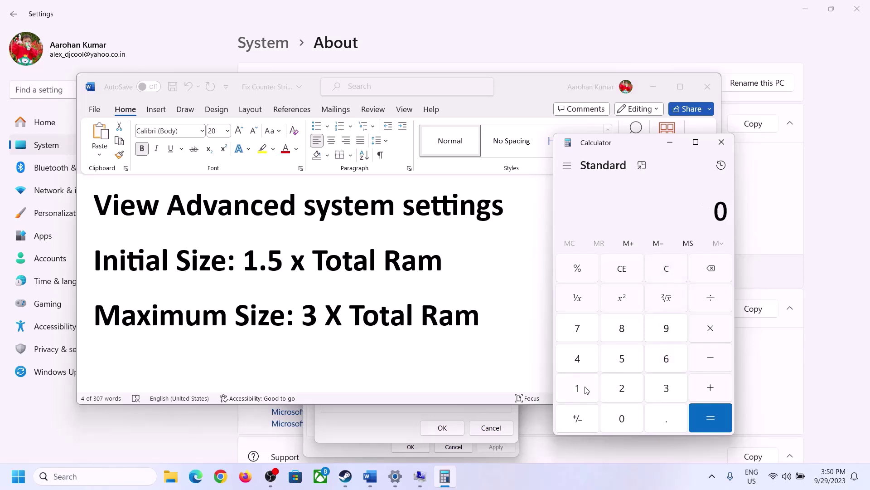
Multiply 16 by 1024 in Calculator to convert the installed RAM to megabytes
left_click(583, 389)
left_click(665, 360)
left_click(710, 335)
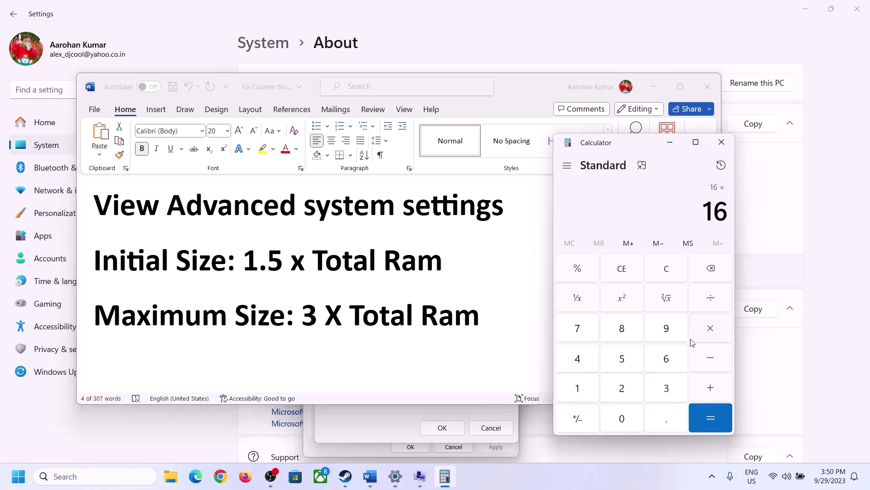
left_click(577, 390)
left_click(625, 416)
left_click(607, 381)
left_click(584, 367)
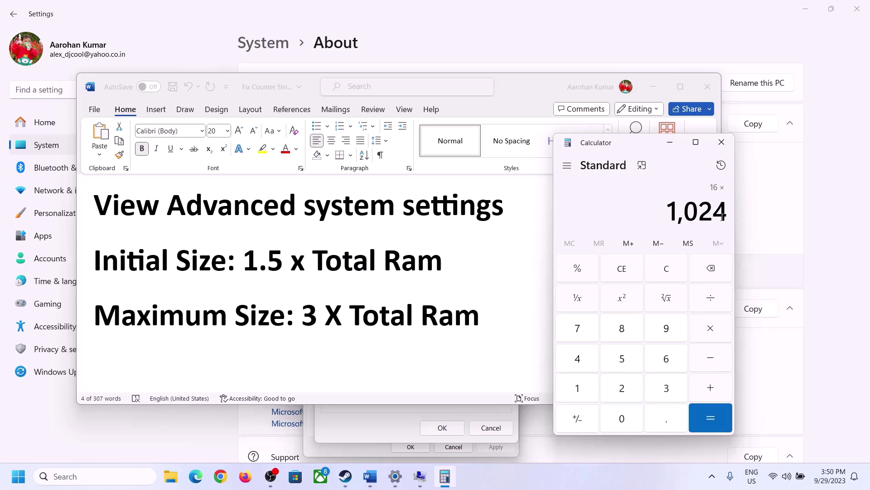
left_click(711, 417)
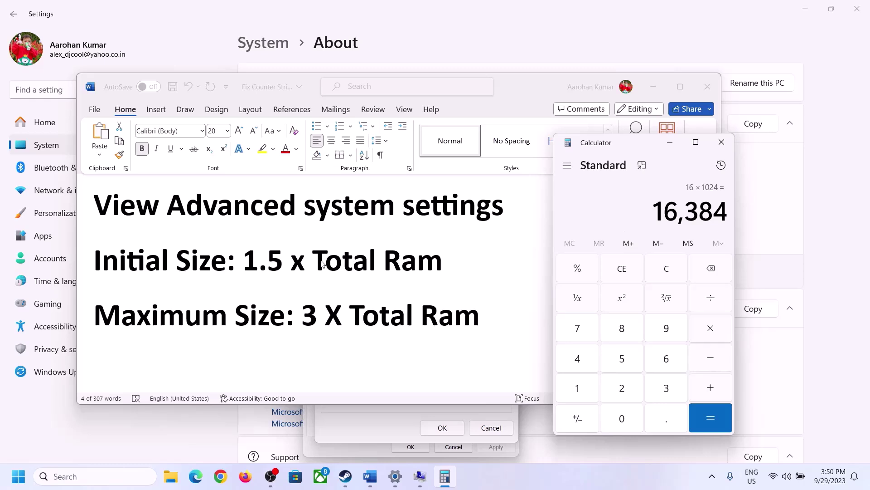
Multiply the RAM amount in megabytes by 1.5 to work out the initial paging file size
left_click(710, 328)
left_click(584, 390)
left_click(662, 424)
left_click(628, 362)
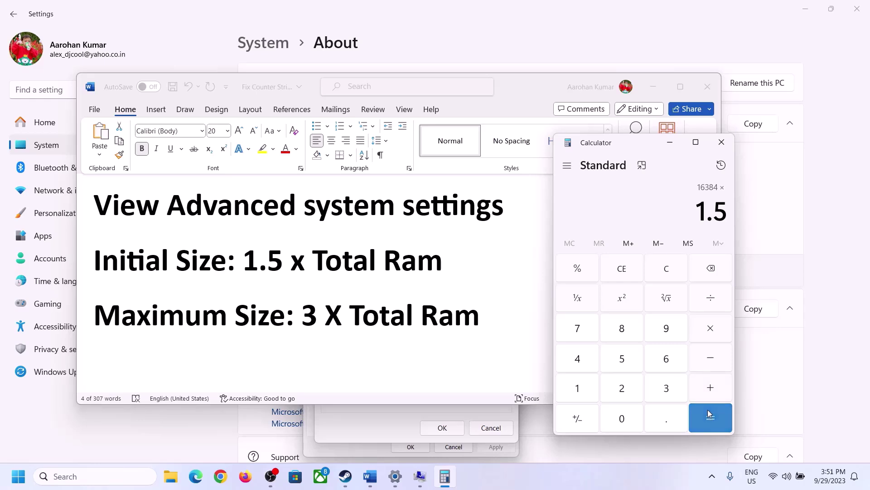
left_click(710, 413)
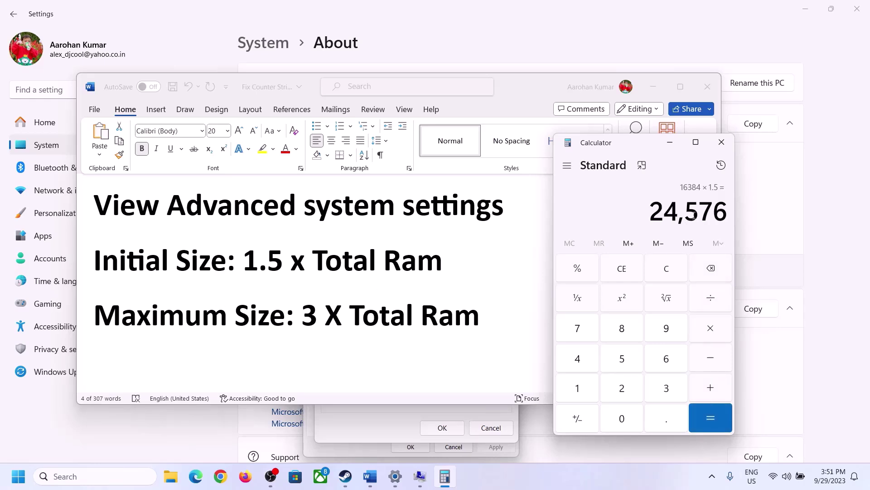
Set the custom initial paging file size for drive C: to 24576 MB and move on to the maximum size
left_click(392, 421)
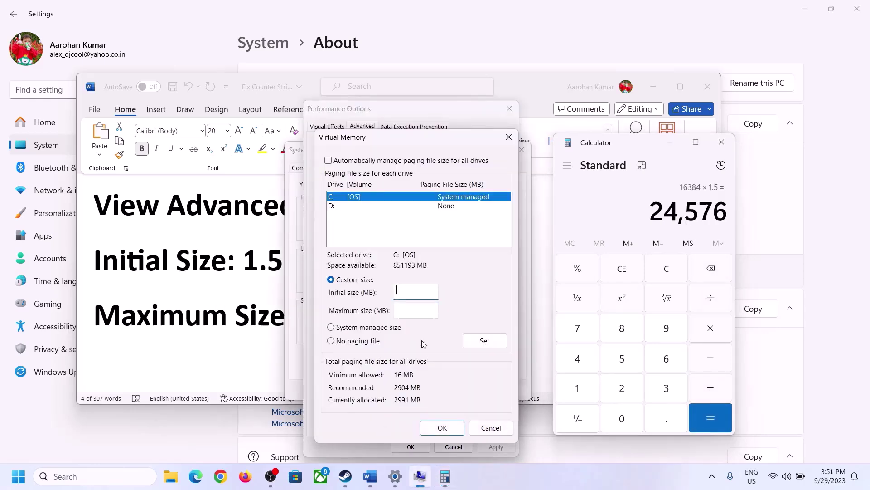
left_click(409, 287)
type("24576")
left_click(435, 309)
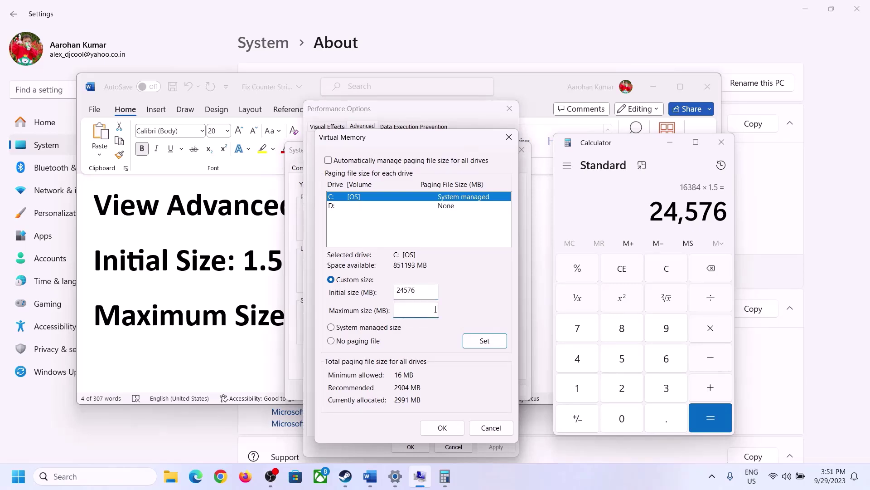
Review the Maximum Size formula in the document, clear the calculator and recheck the installed RAM in Settings
left_click(250, 320)
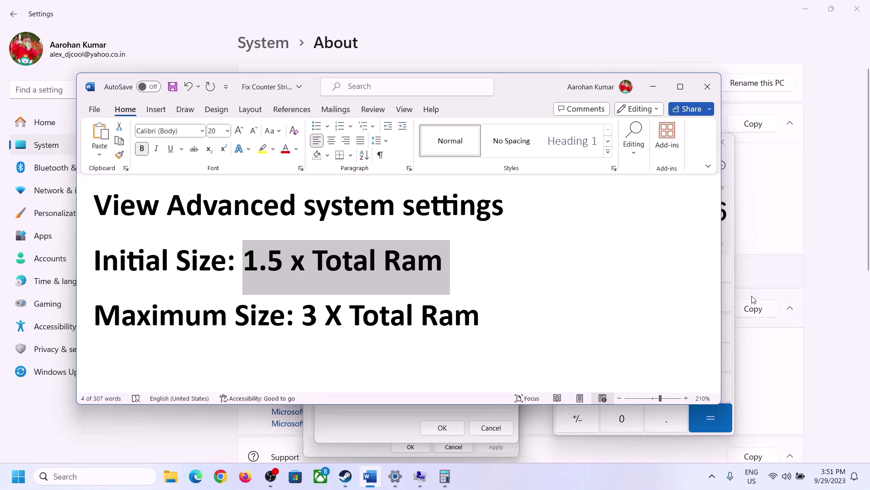
left_click(730, 234)
left_click(670, 267)
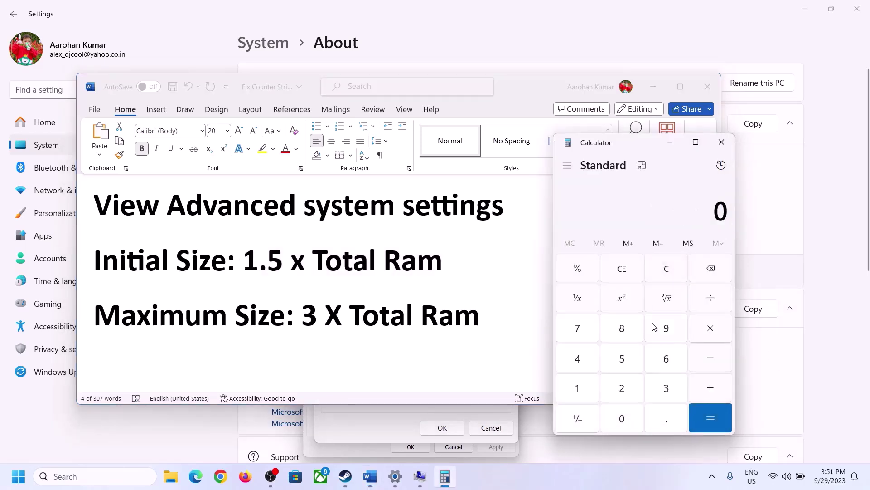
left_click(396, 476)
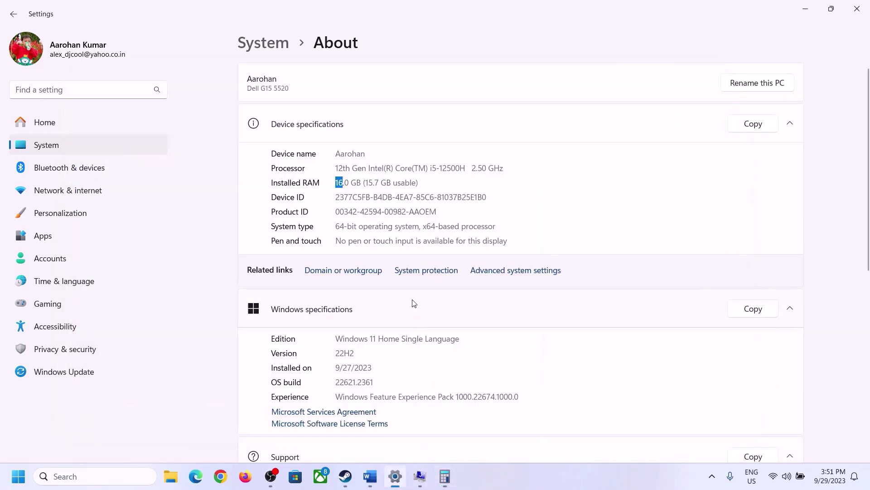
left_click(445, 476)
Calculate 16 × 1024 again as the base for the maximum paging file size
left_click(587, 386)
left_click(664, 359)
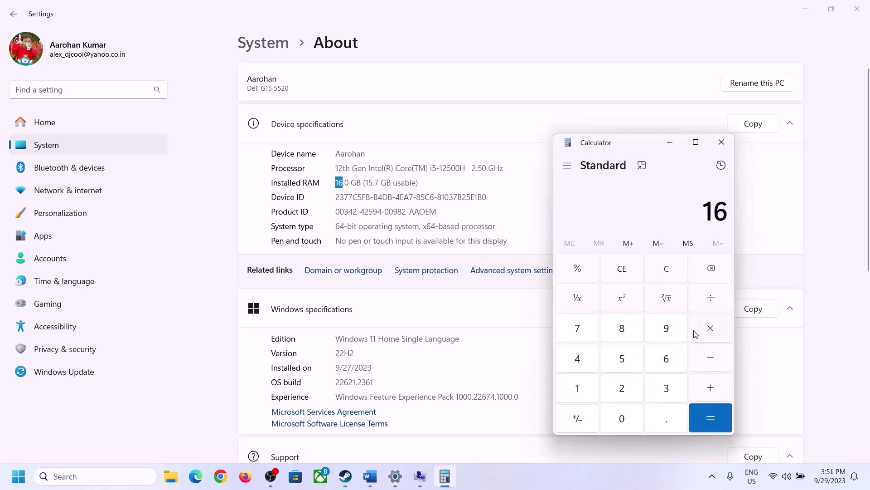
left_click(706, 328)
left_click(584, 385)
left_click(618, 415)
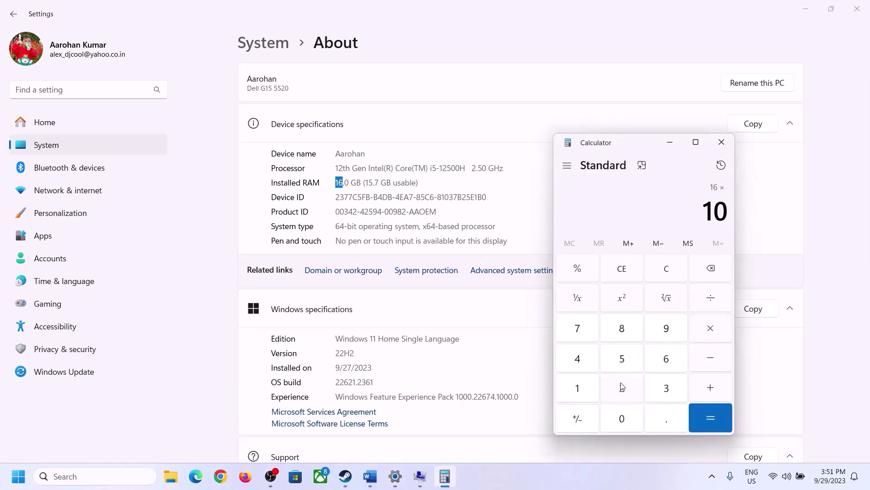
left_click(622, 388)
left_click(578, 361)
left_click(700, 419)
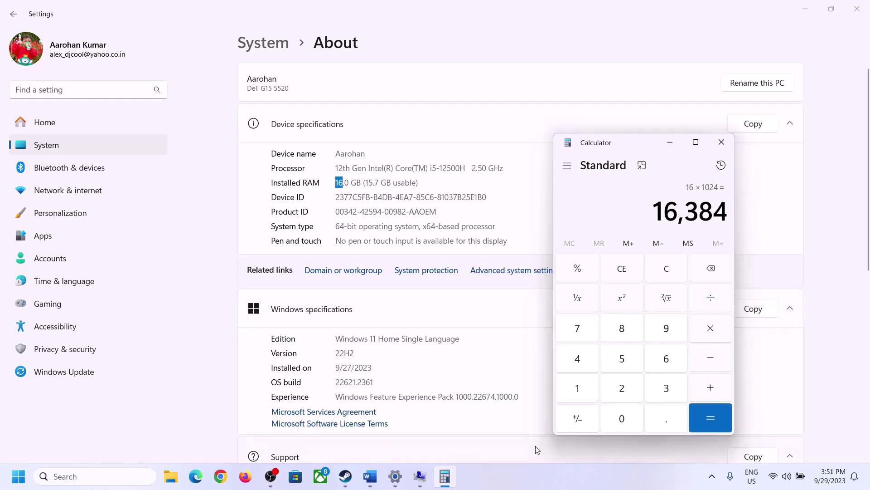
Recheck the "3 X Total Ram" formula and multiply the RAM amount in megabytes by 3
left_click(370, 476)
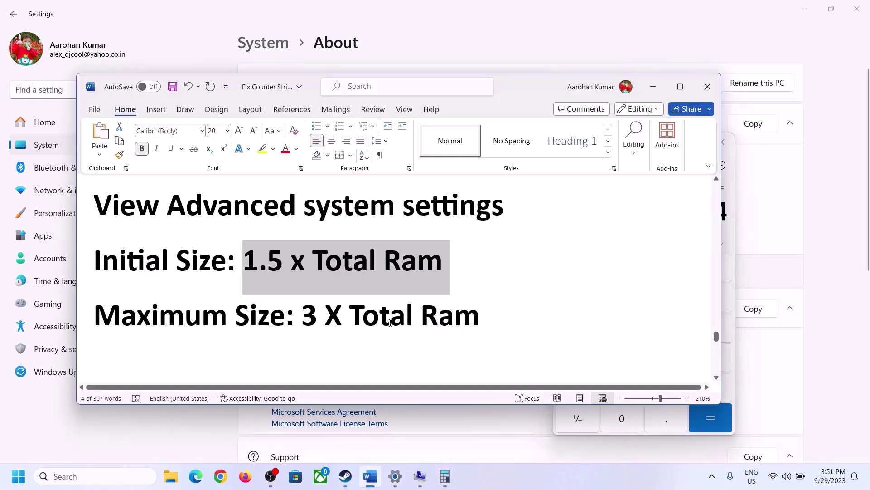
left_click(445, 476)
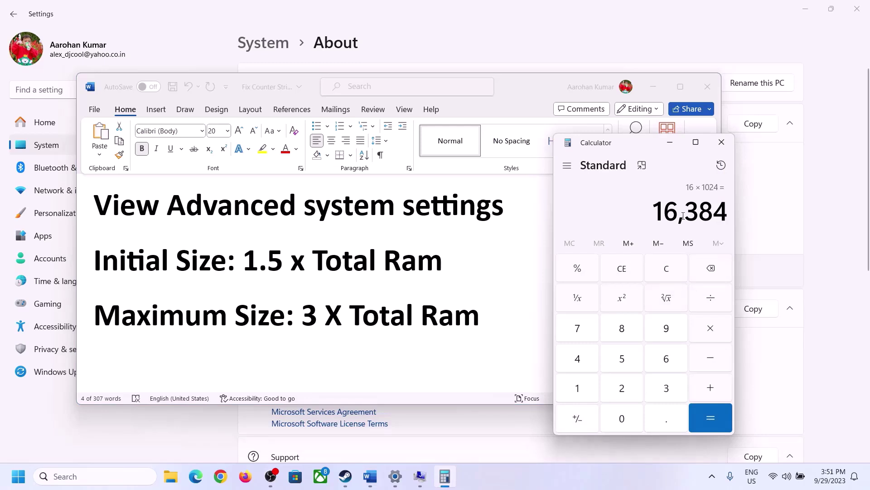
left_click(710, 329)
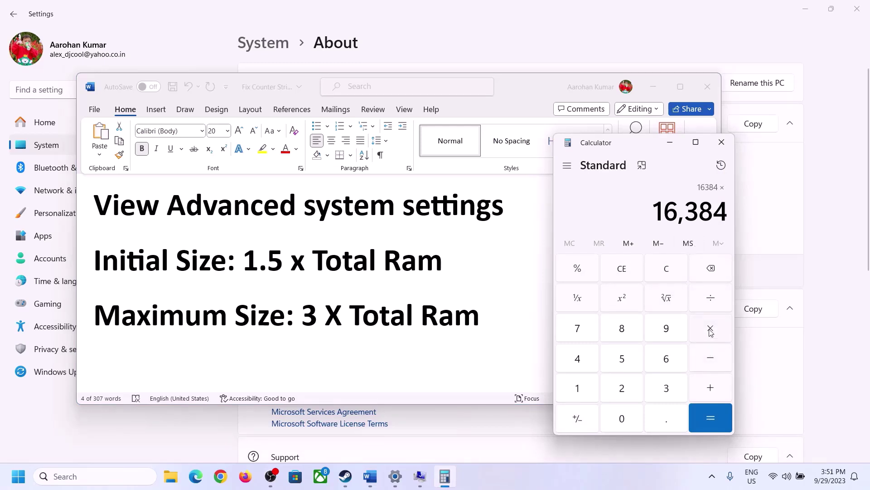
left_click(654, 392)
left_click(712, 410)
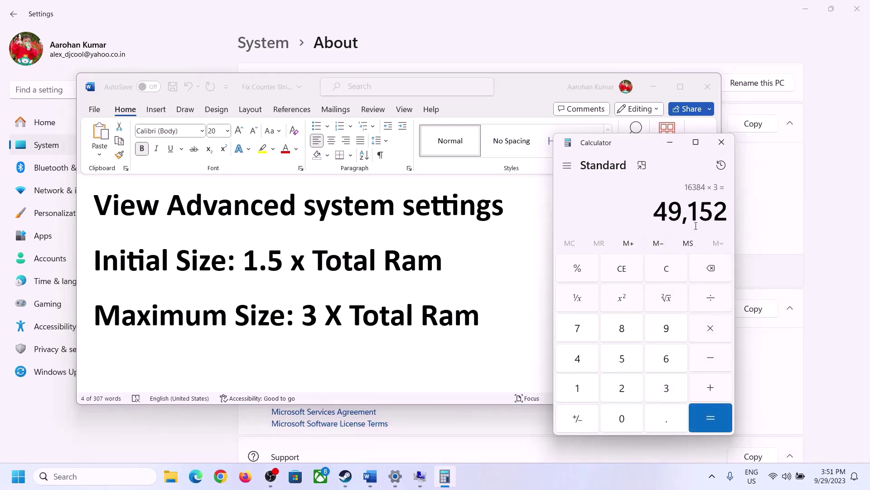
Set the custom maximum paging file size for drive C: to 49152 MB, apply the settings and dismiss the restart prompt
left_click(420, 476)
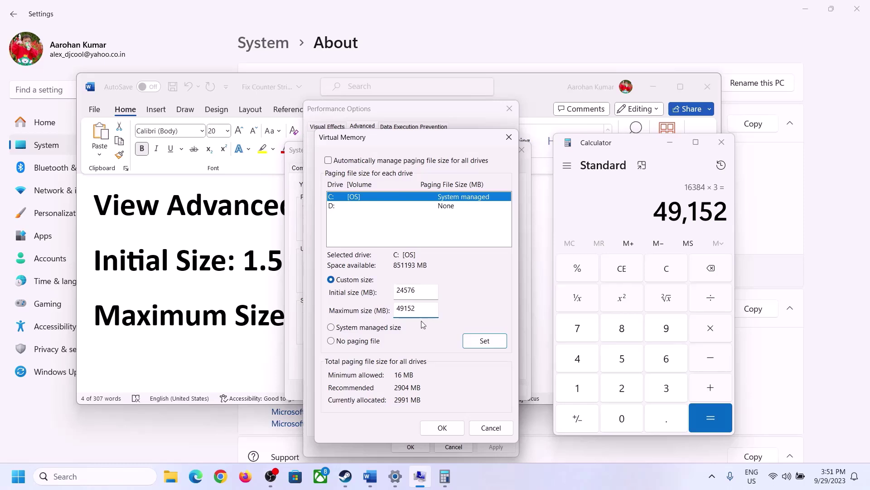
left_click(484, 342)
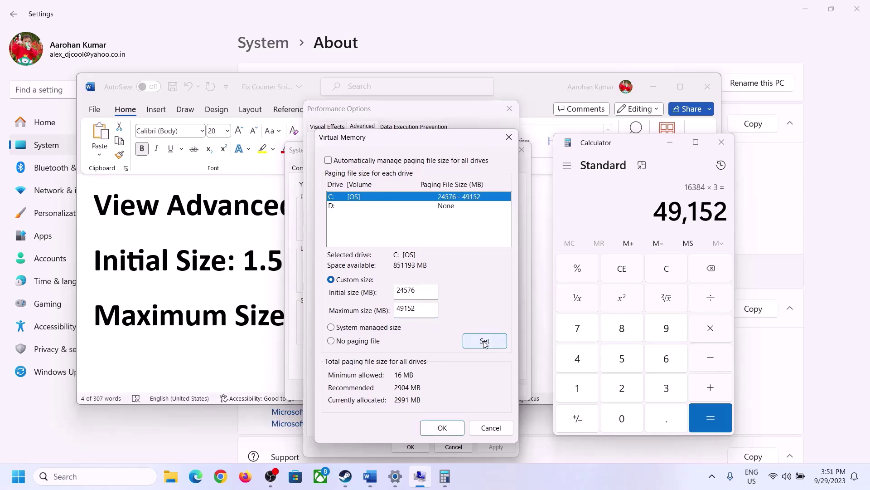
left_click(447, 428)
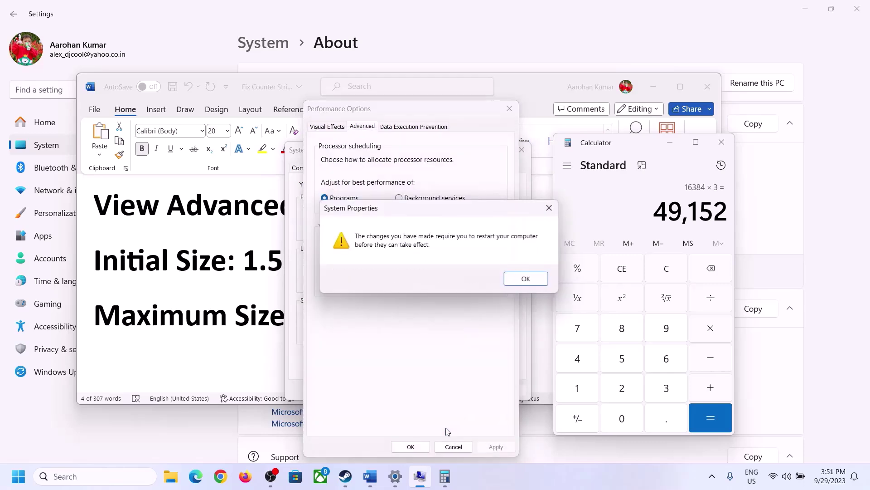
left_click(540, 281)
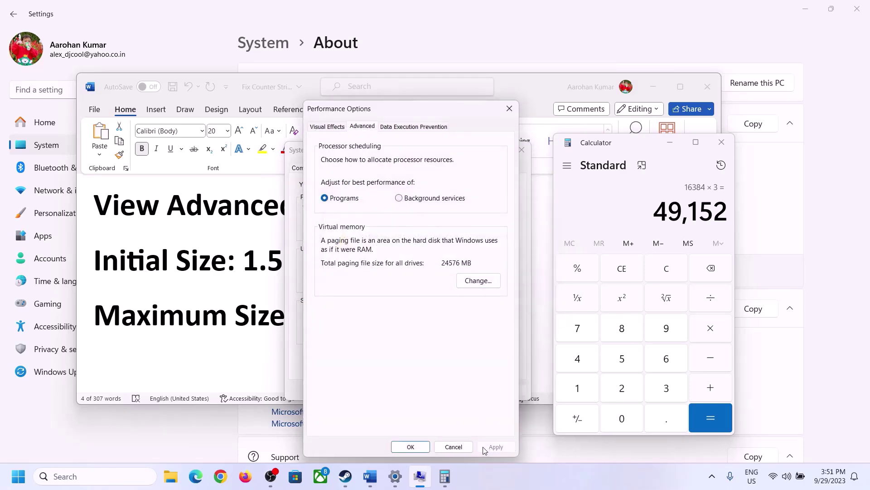
left_click(411, 446)
left_click(407, 390)
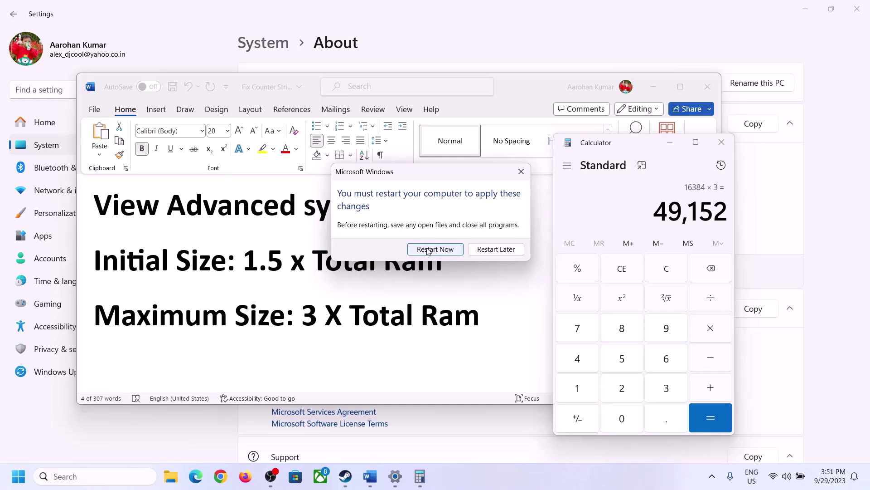
left_click(521, 171)
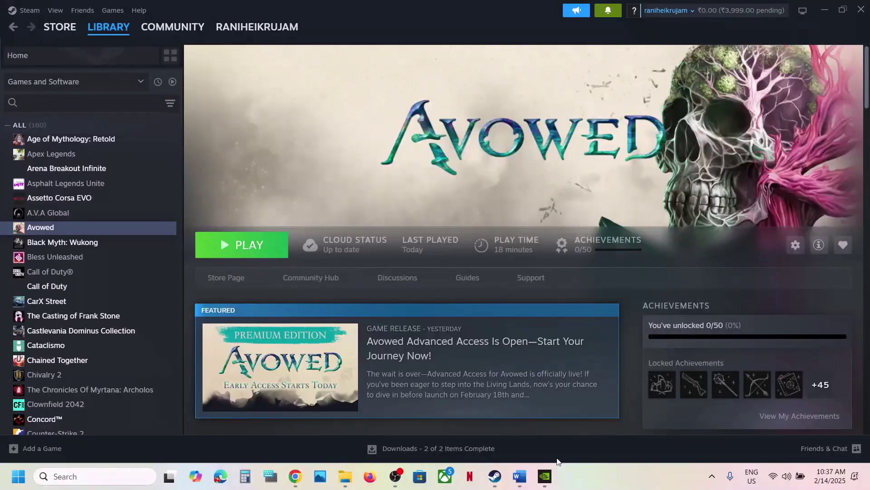
Return to the Word document, highlight "Update BIOS" in Step 15 and check the laptop's battery charge
left_click(520, 477)
scroll(419, 350, "down", 10)
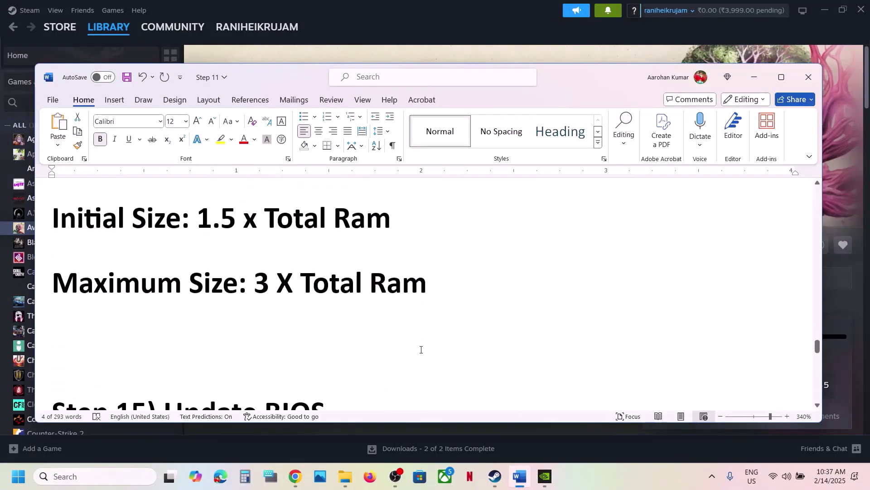
left_click_drag(225, 325, 321, 313)
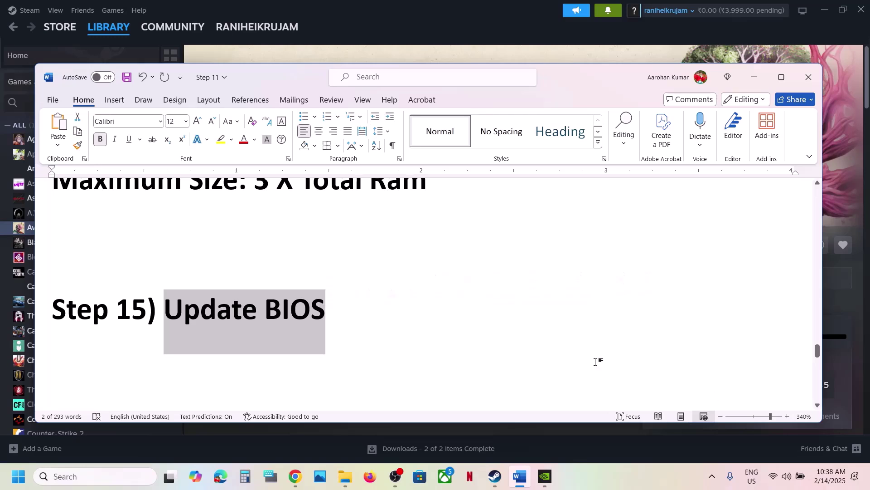
left_click(787, 476)
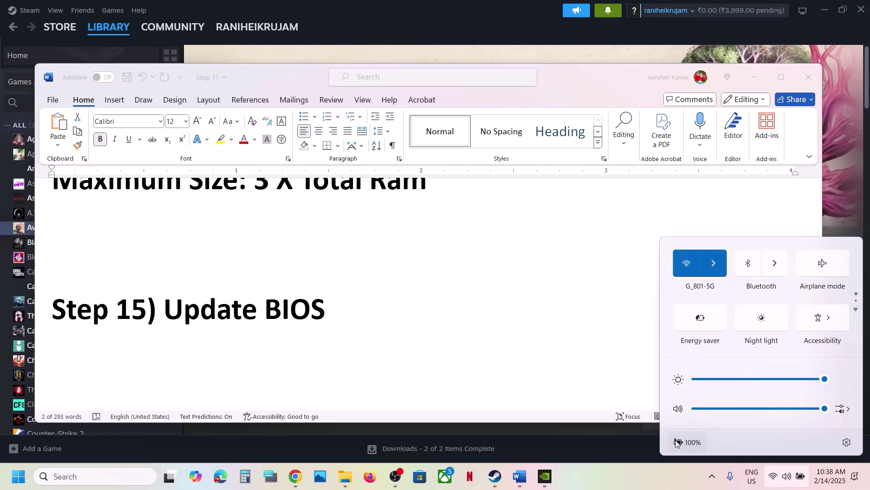
mouse_move(678, 444)
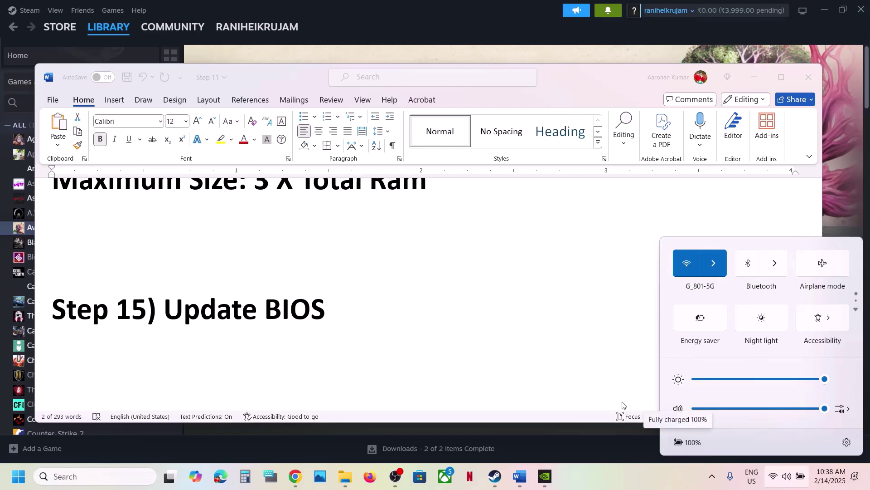
left_click(382, 324)
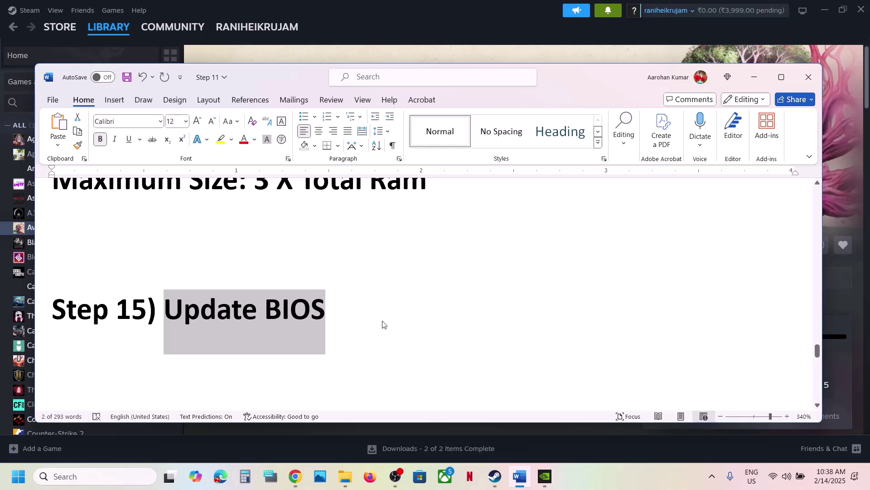
Highlight Step 16 about updating Windows to 24H2 and check for Windows updates in Settings
scroll(383, 324, "down", 5)
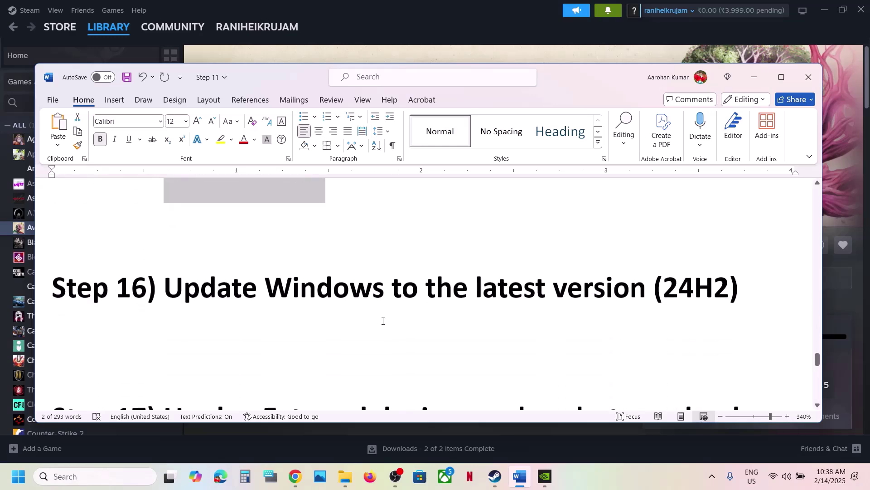
left_click_drag(183, 286, 675, 317)
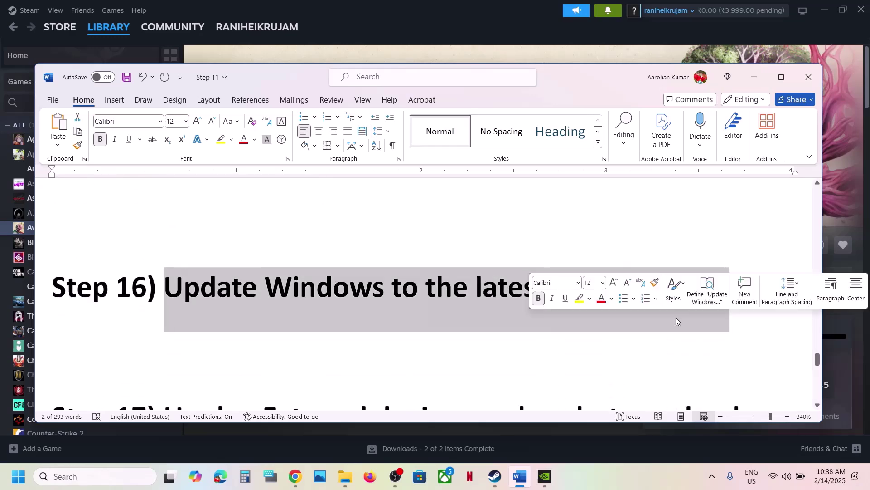
left_click(485, 29)
key("super+i")
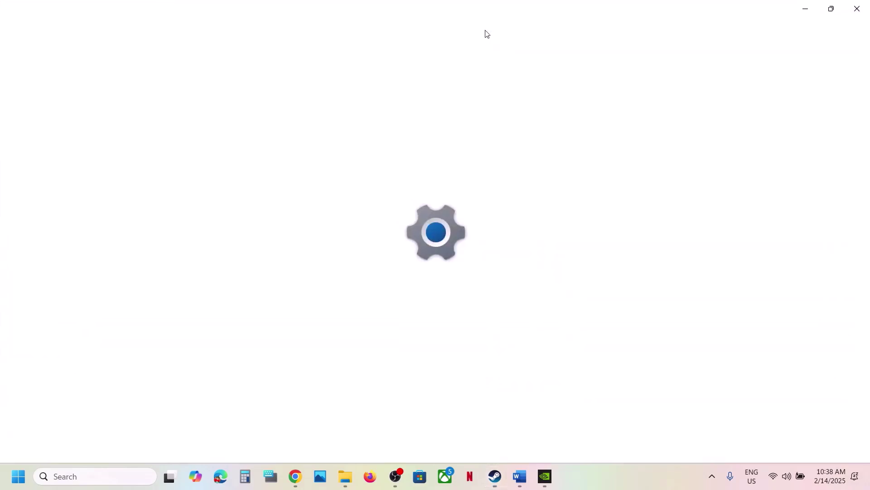
left_click(84, 371)
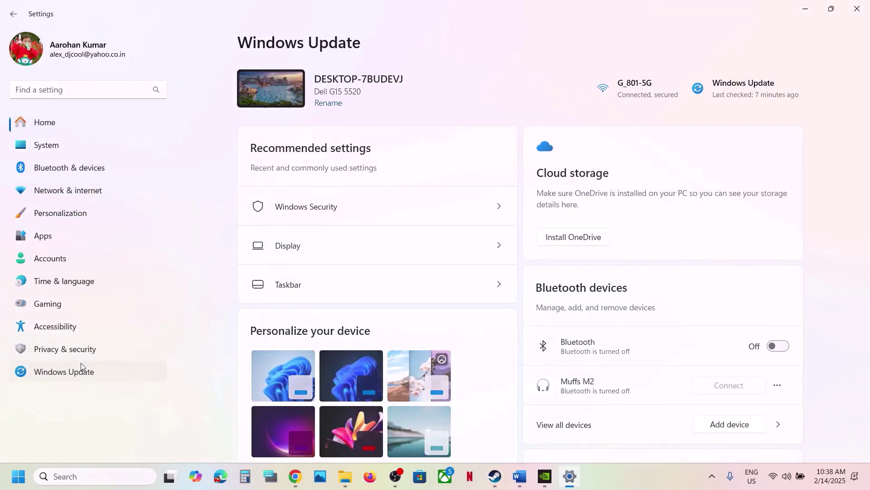
left_click(765, 93)
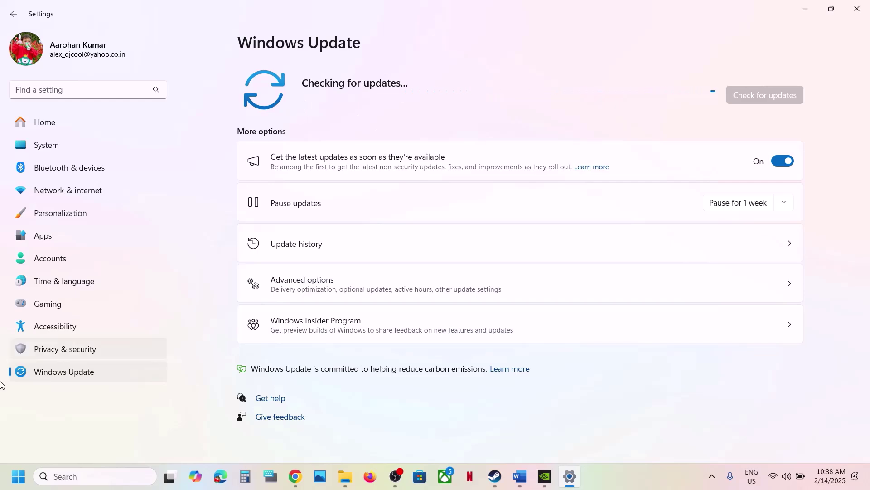
View the power options for restarting the PC and dismiss them without choosing one
left_click(17, 474)
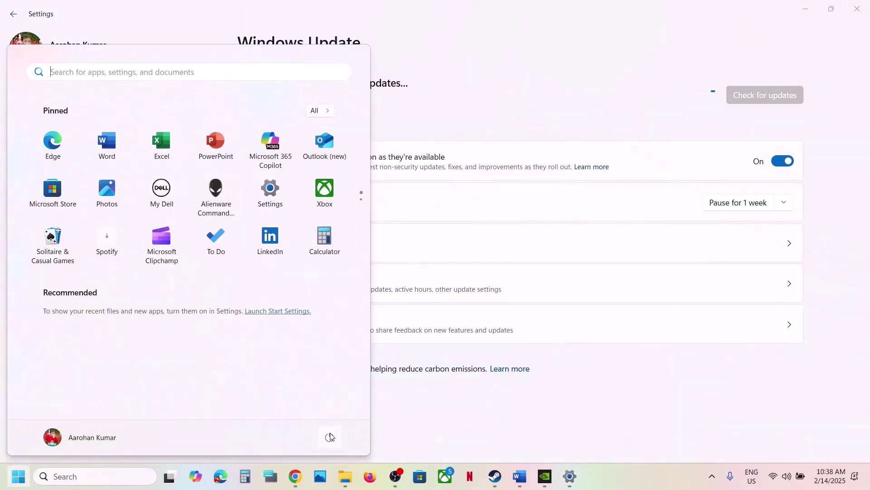
left_click(329, 436)
left_click(425, 415)
left_click(423, 415)
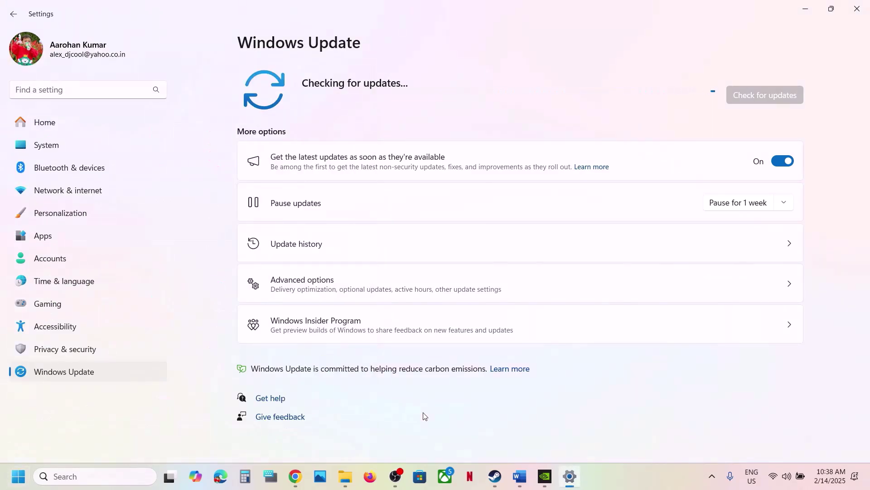
Run winver to check the installed Windows version, and close both the version window and Settings
left_click(80, 477)
type("winver")
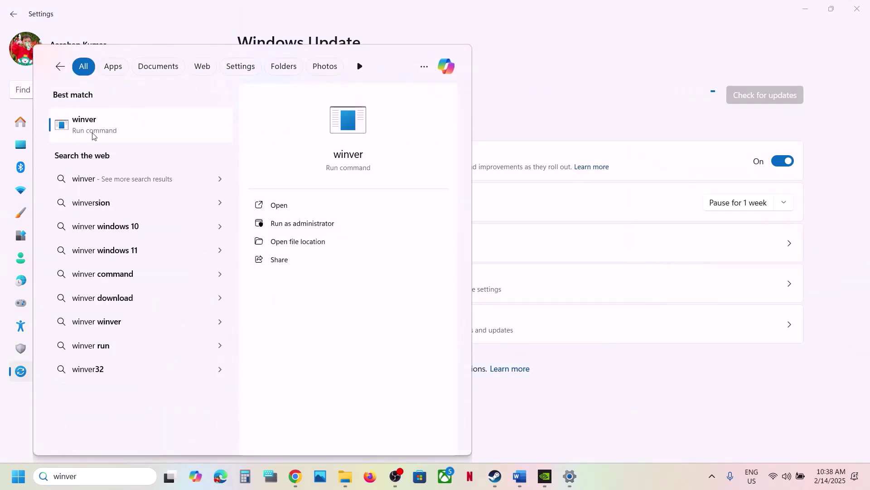
left_click(93, 136)
left_click_drag(159, 25, 387, 105)
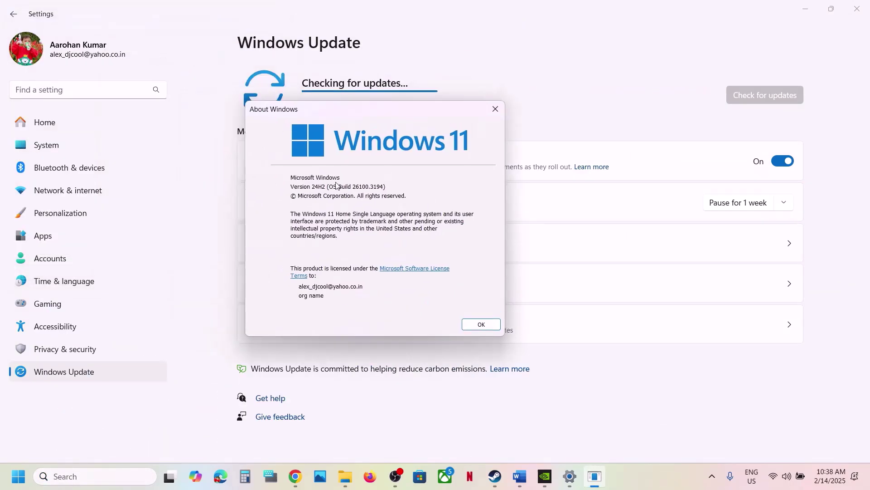
left_click(496, 108)
left_click(857, 9)
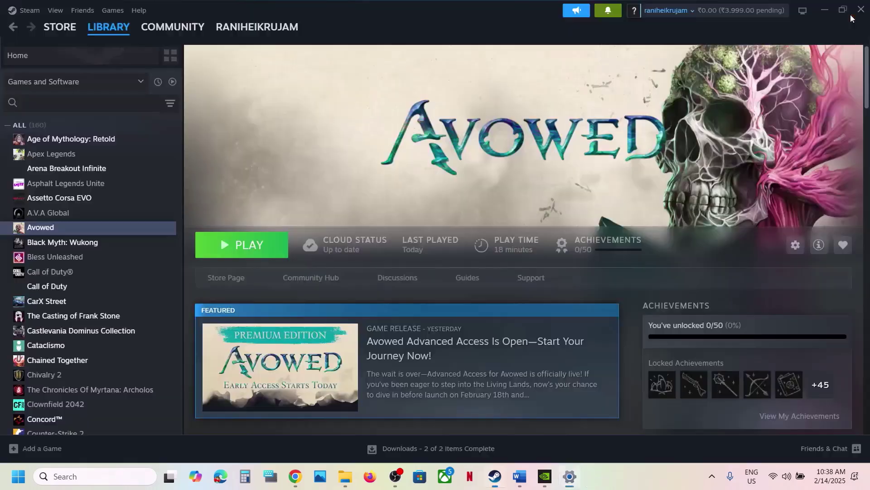
Review Step 17 in the Word document, highlighting the external devices to unplug and the lighting software and third-party services to close
left_click(520, 476)
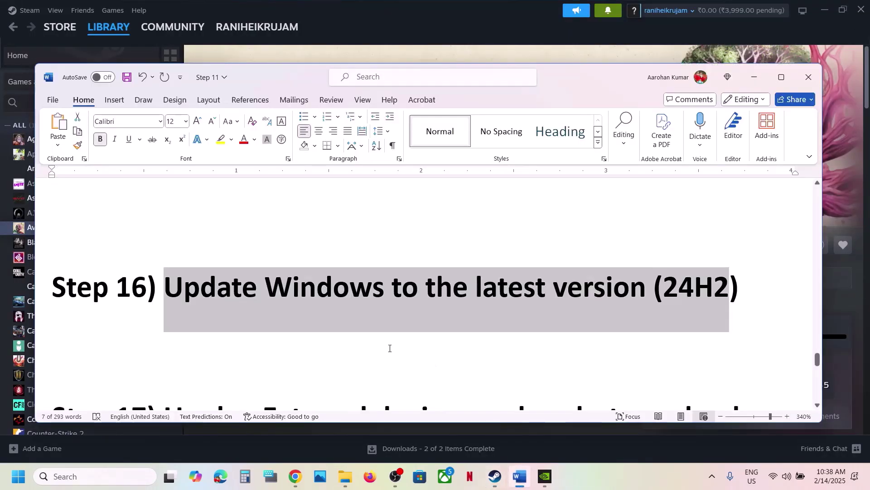
scroll(390, 348, "down", 2)
scroll(389, 348, "down", 1)
left_click_drag(170, 287, 504, 338)
scroll(481, 317, "down", 1)
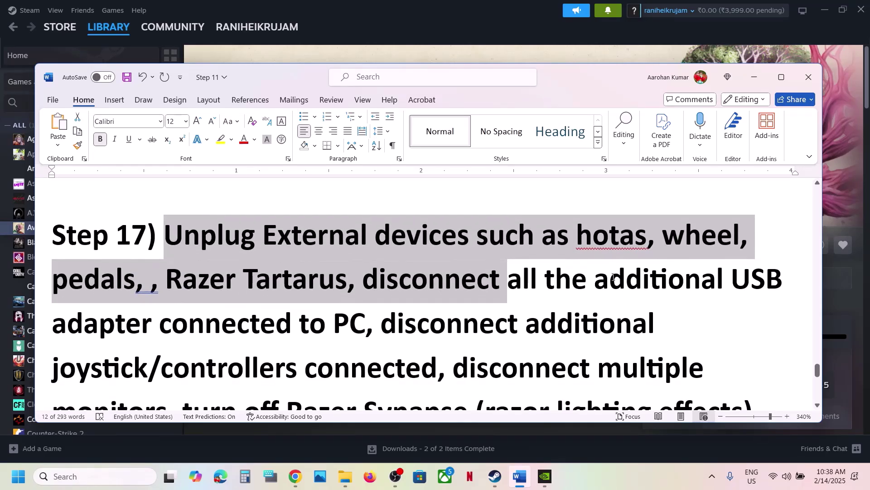
left_click_drag(612, 277, 355, 336)
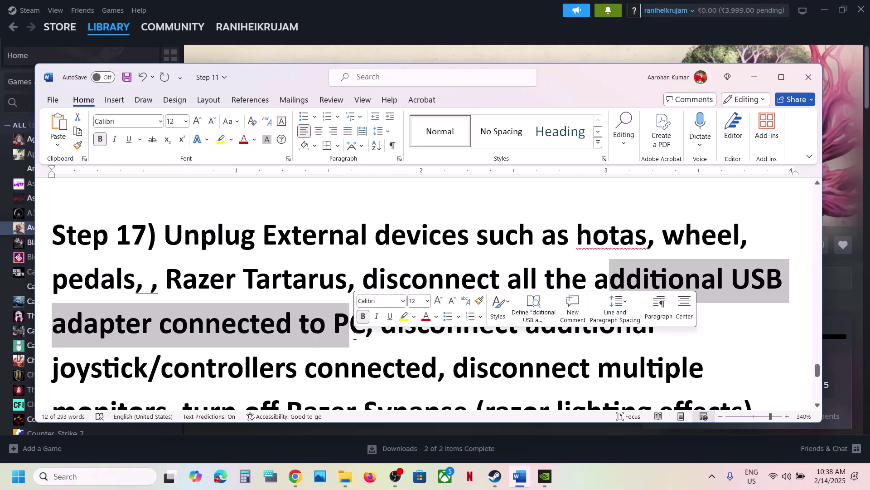
scroll(385, 300, "down", 3)
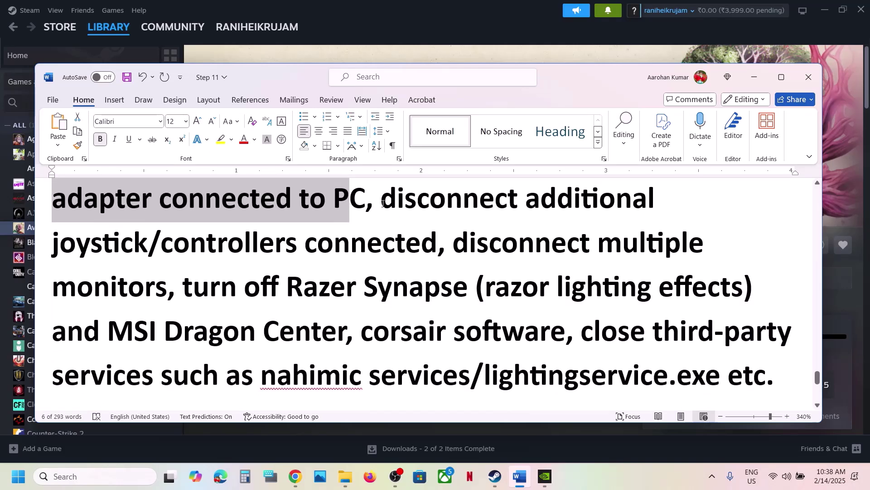
left_click_drag(382, 203, 721, 375)
scroll(444, 324, "down", 2)
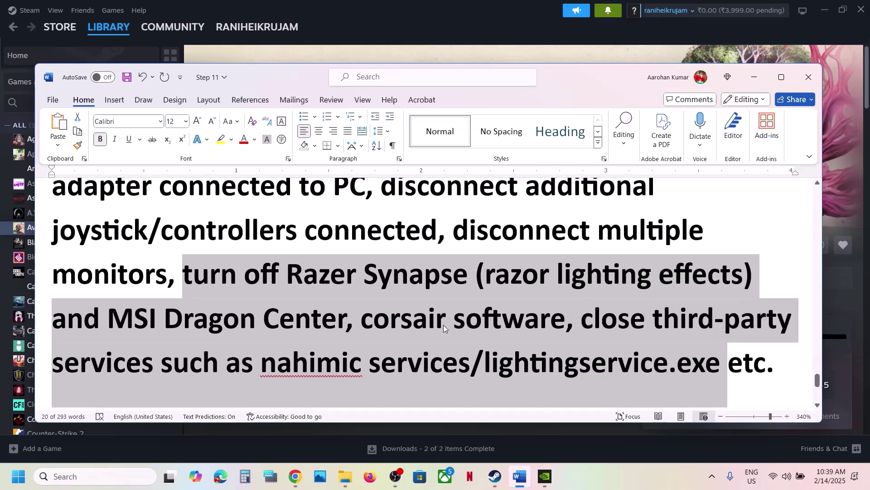
Highlight the uninstall instructions in Step 18 and show Avowed's management options with Uninstall in the Steam library
scroll(444, 328, "down", 5)
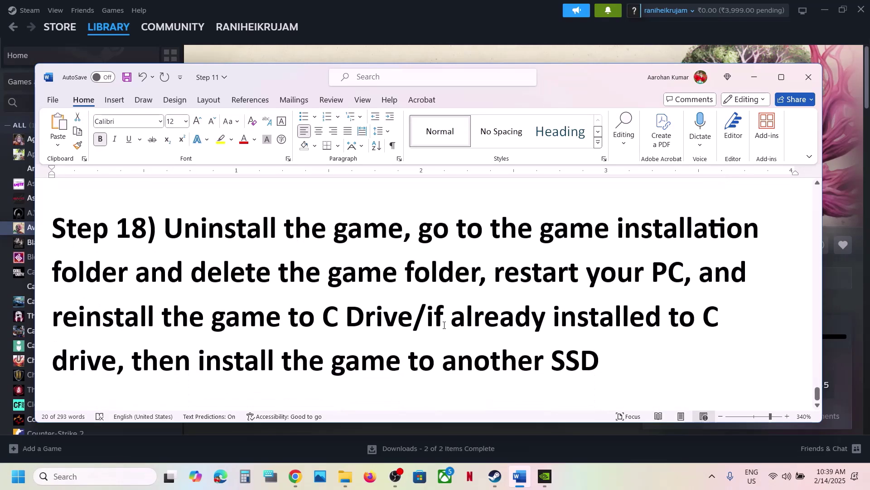
left_click_drag(186, 226, 596, 339)
left_click(444, 438)
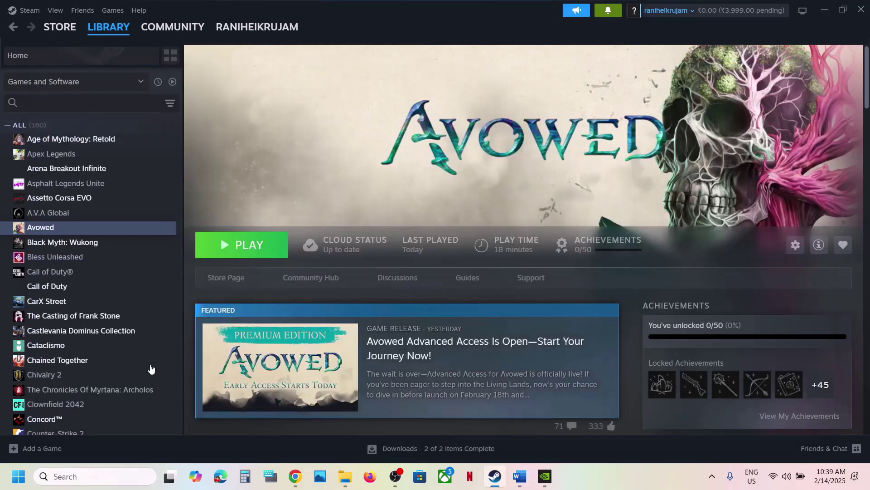
right_click(121, 235)
mouse_move(164, 300)
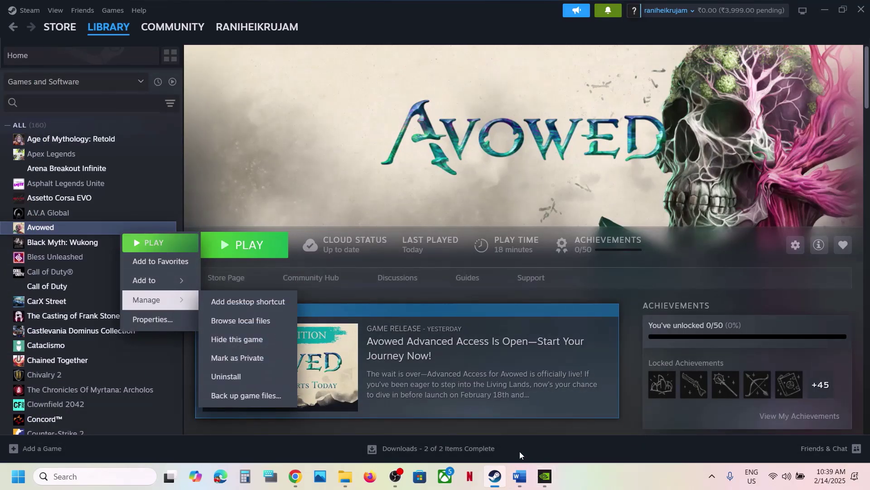
Review Step 18 in Word on deleting the game folder and reinstalling to C drive or another SSD, and return to Steam
left_click(519, 476)
left_click(222, 270)
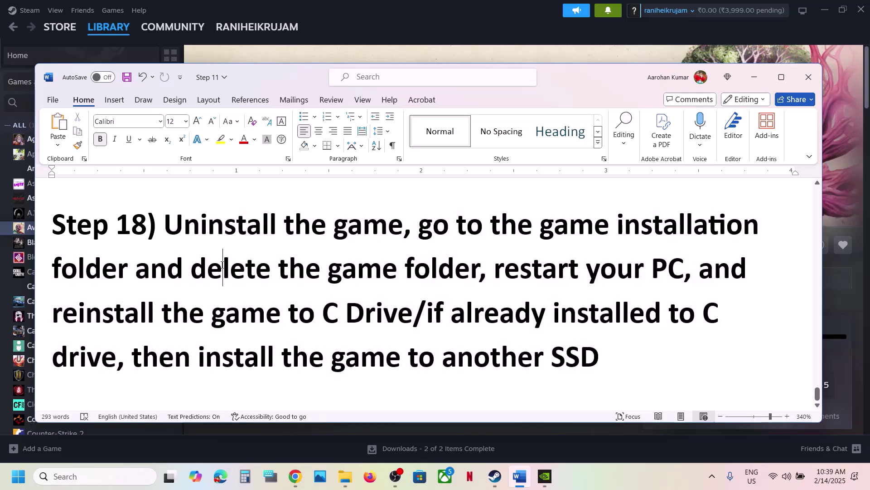
left_click_drag(223, 270, 439, 266)
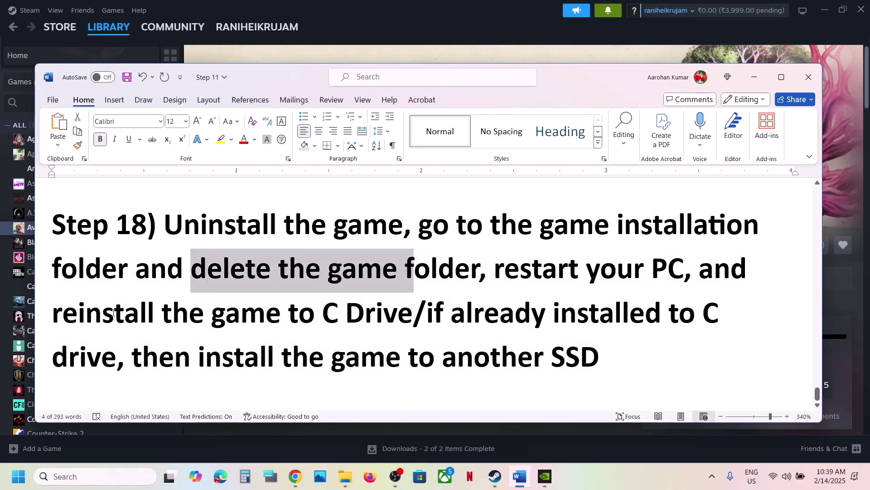
left_click_drag(86, 313, 414, 312)
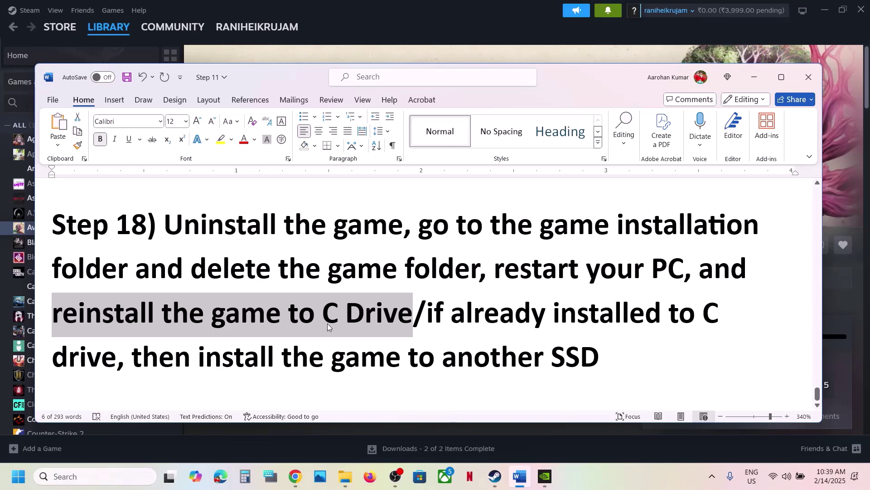
left_click_drag(428, 315, 602, 355)
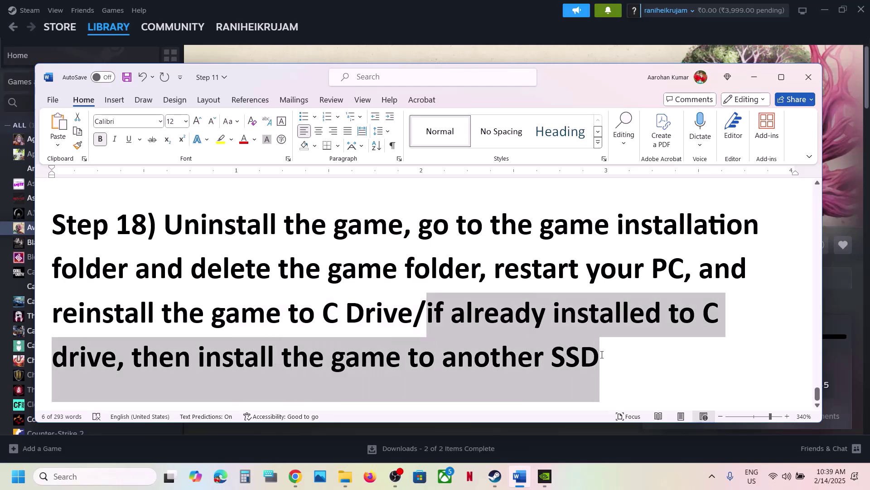
left_click(601, 354)
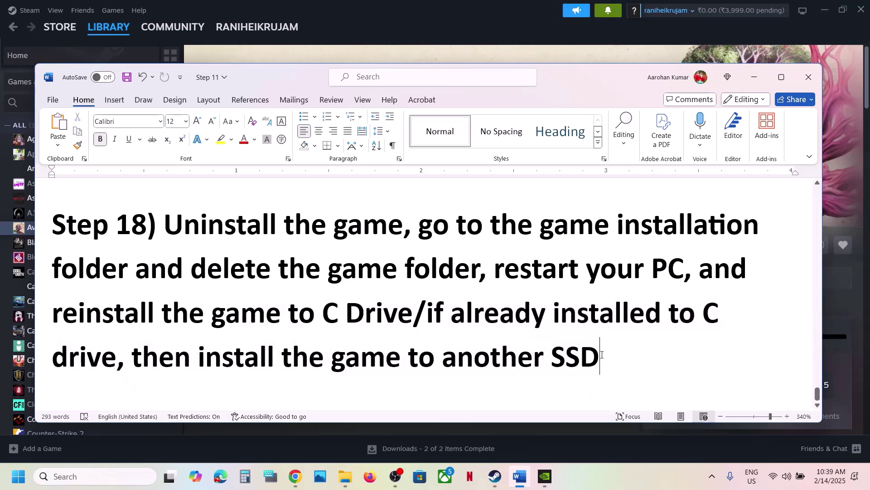
left_click(396, 28)
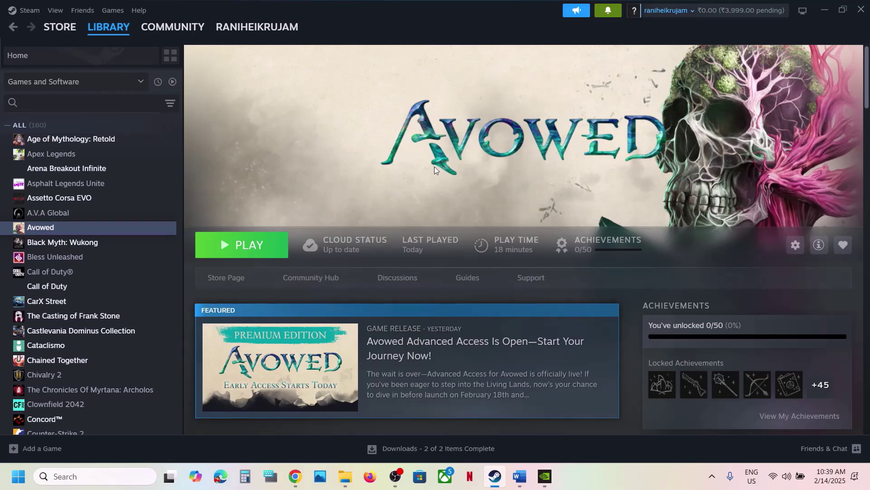
left_click(611, 469)
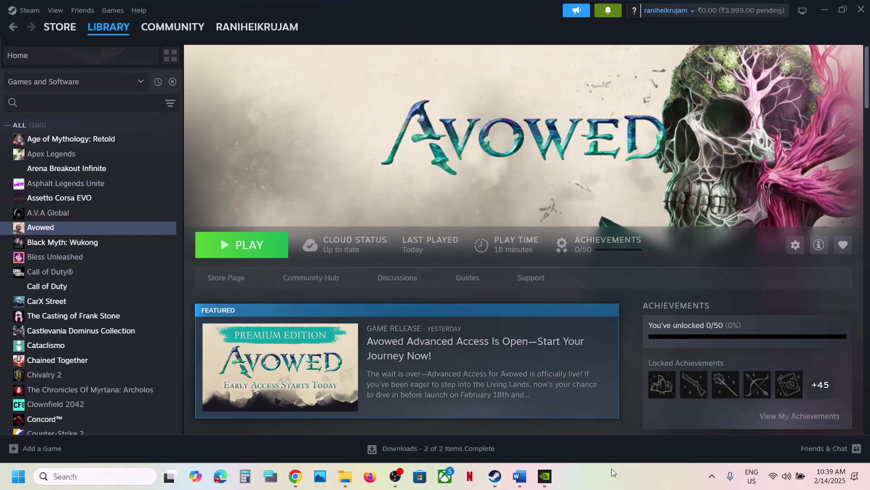